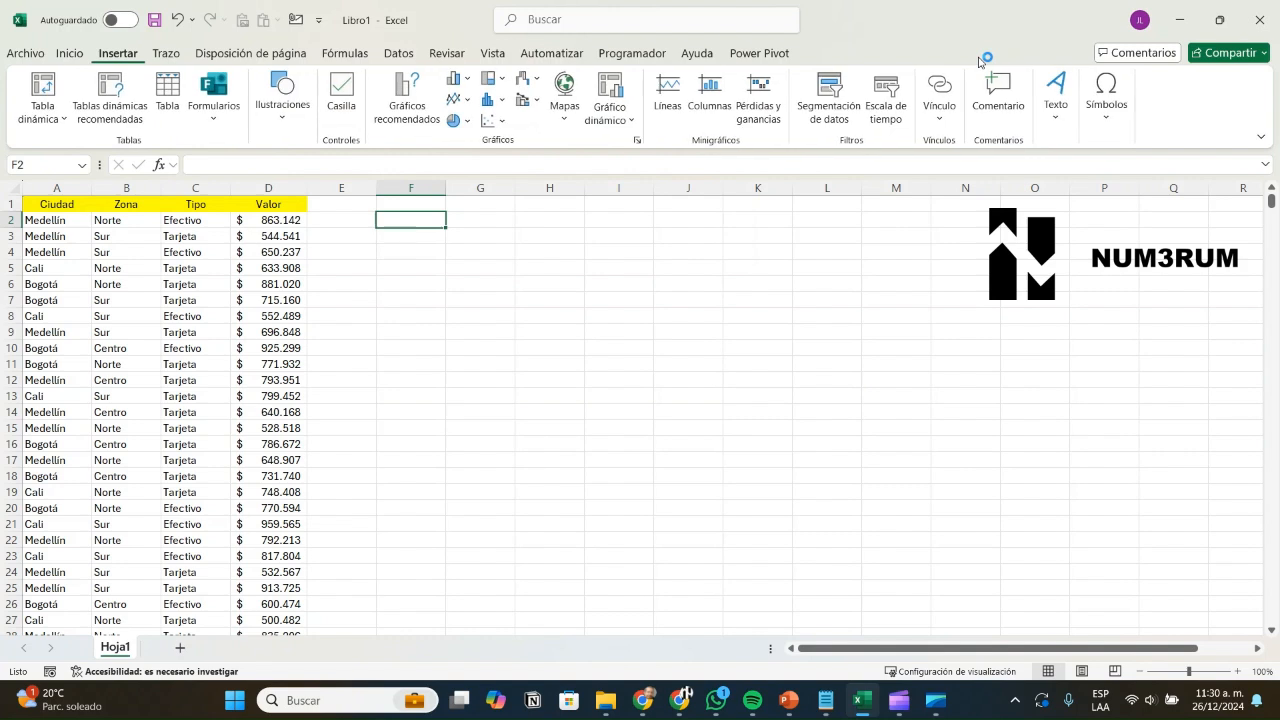
Step: Create a pivot table at F2 from the source range A1:D1001
left_click(42, 86)
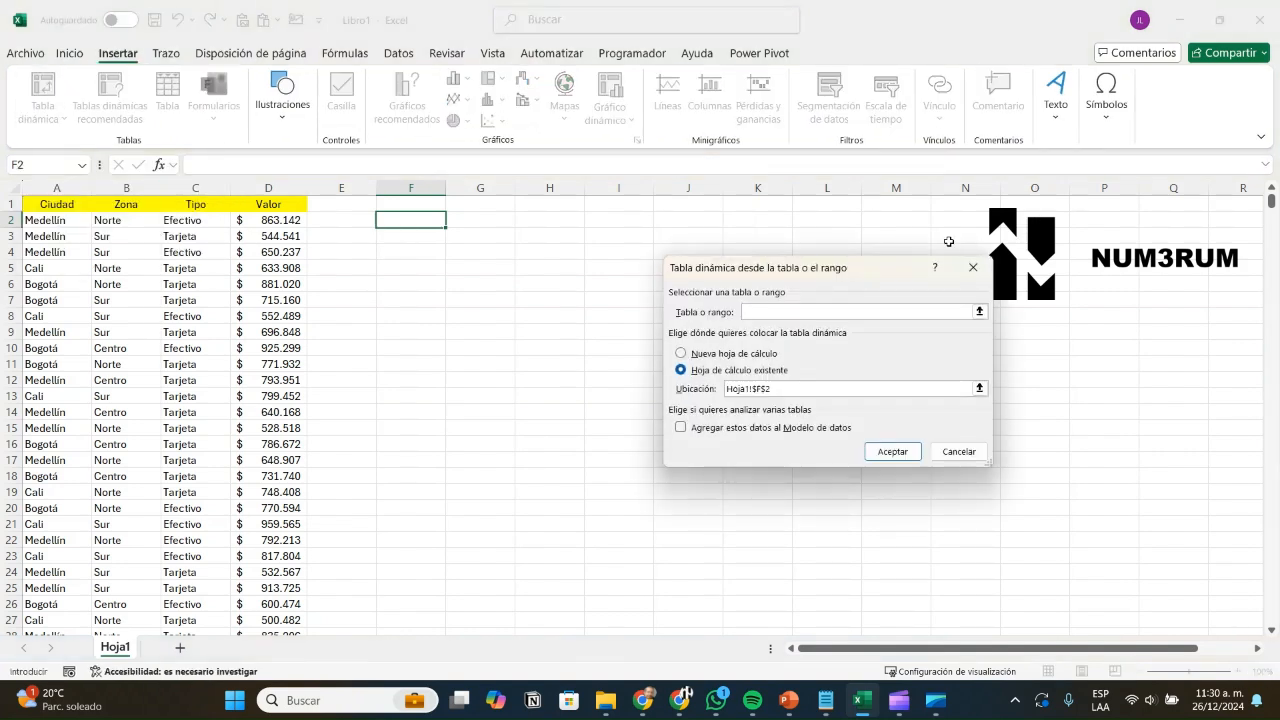
key("ctrl+Home")
key("shift+Right")
key("shift+Right")
key("shift+Right")
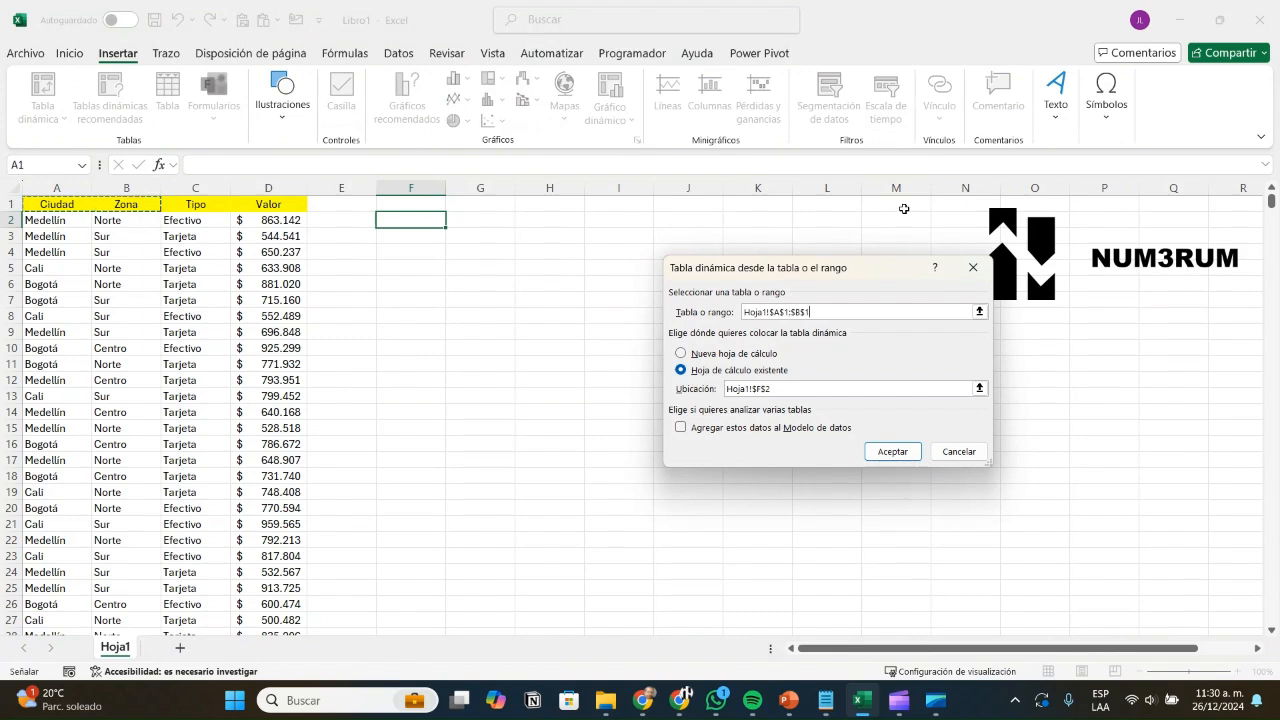
key("ctrl+shift+Down")
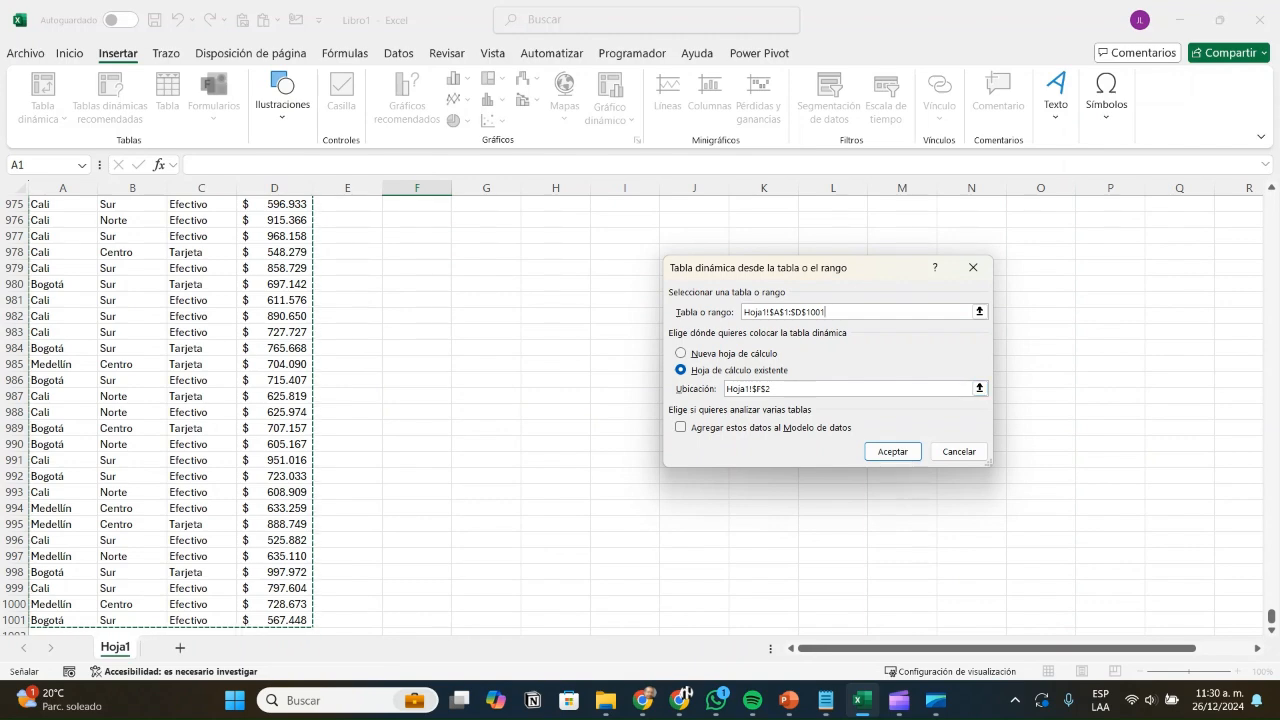
key("Return")
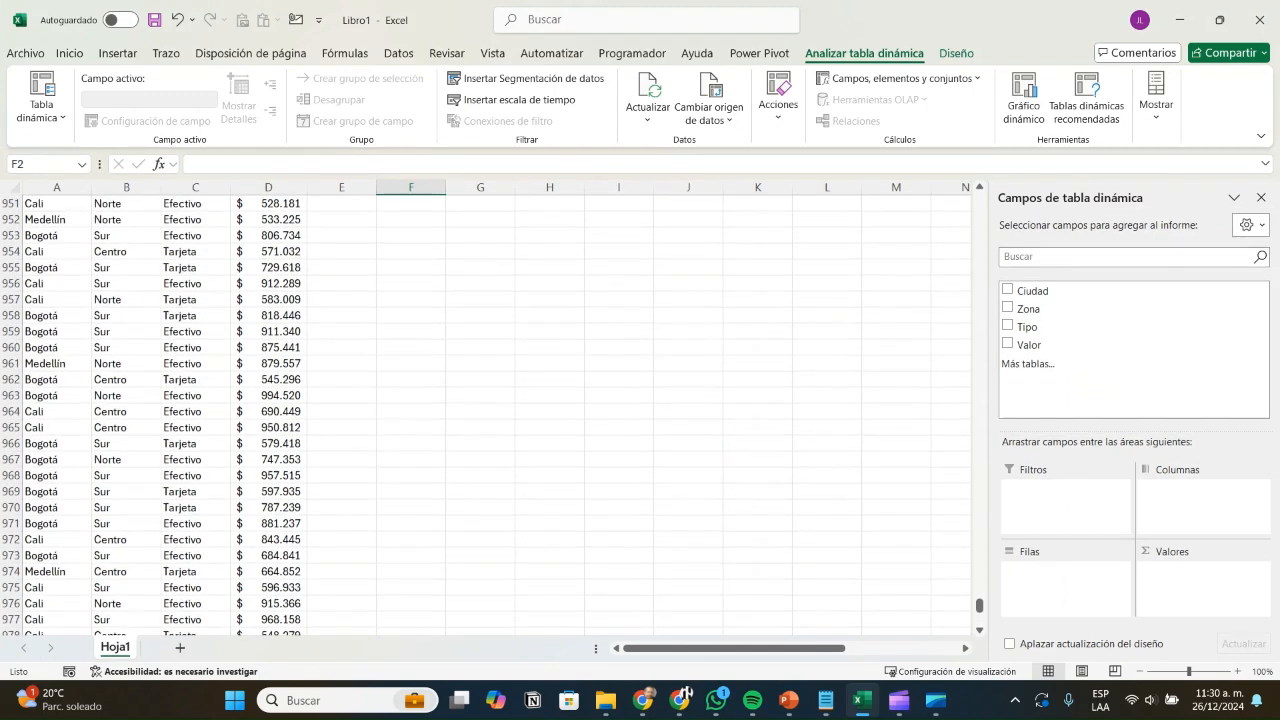
Step: Add Ciudad as pivot rows and Valor as summed values
scroll(640, 415, "up", 5)
left_click_drag(979, 599, 979, 200)
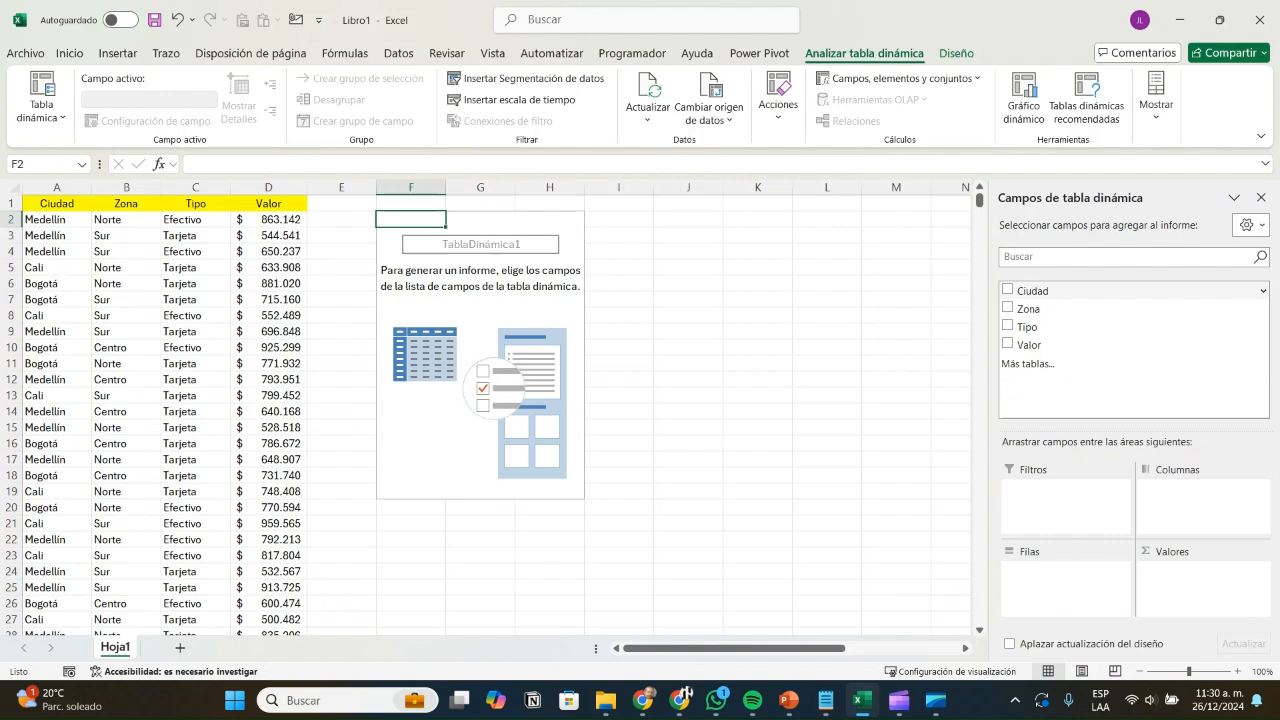
left_click(1008, 290)
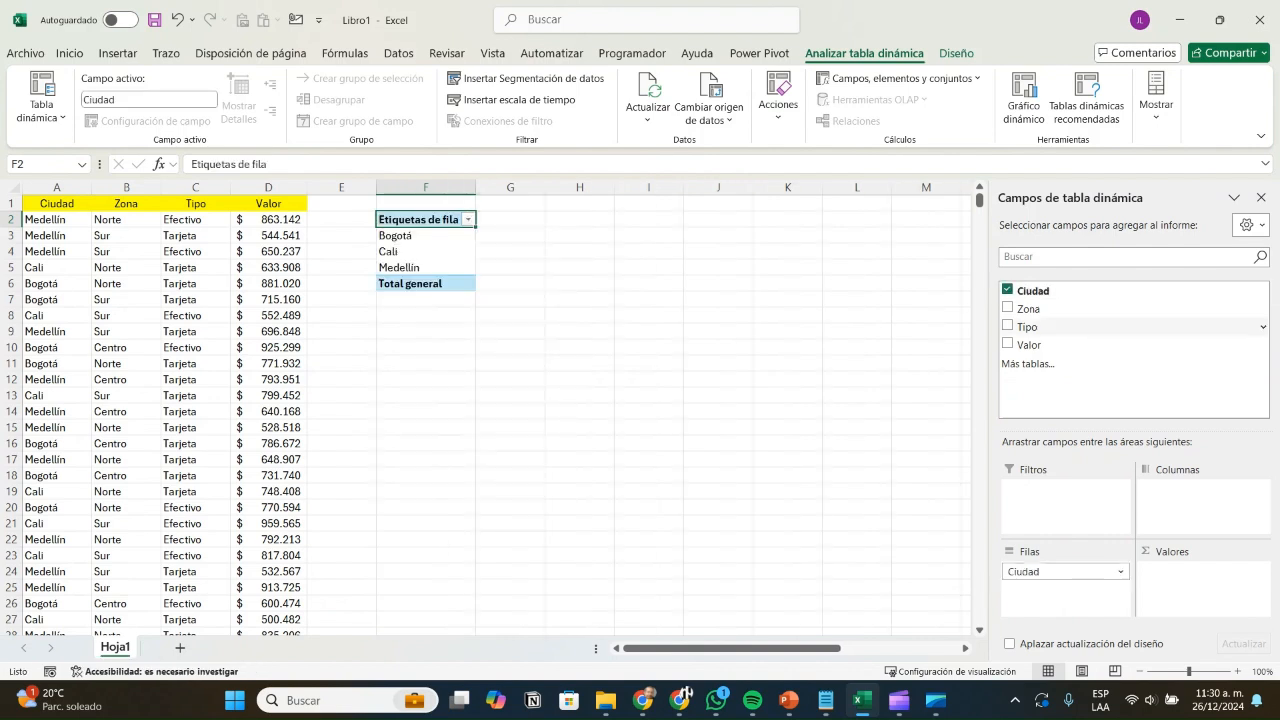
left_click_drag(1030, 345, 1202, 585)
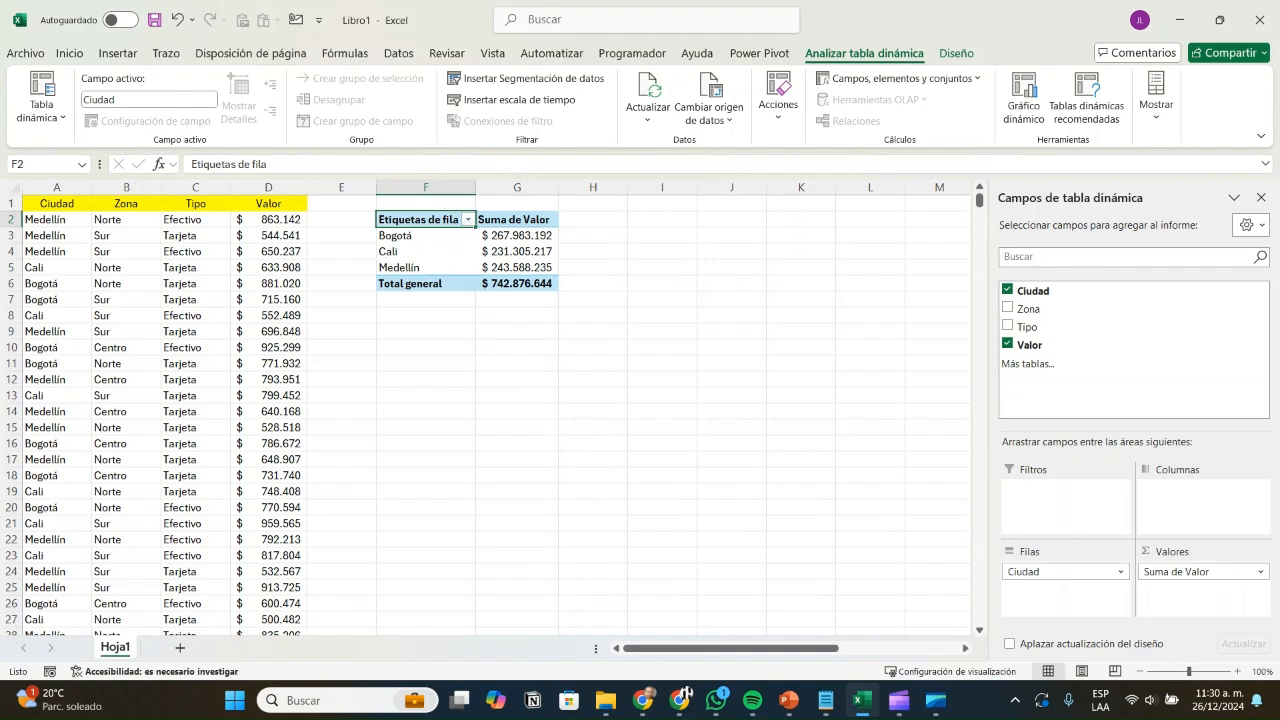
Step: Check the pivot's summed Valor for Bogotá, Cali and Medellín
left_click(517, 252)
left_click(517, 236)
left_click(517, 252)
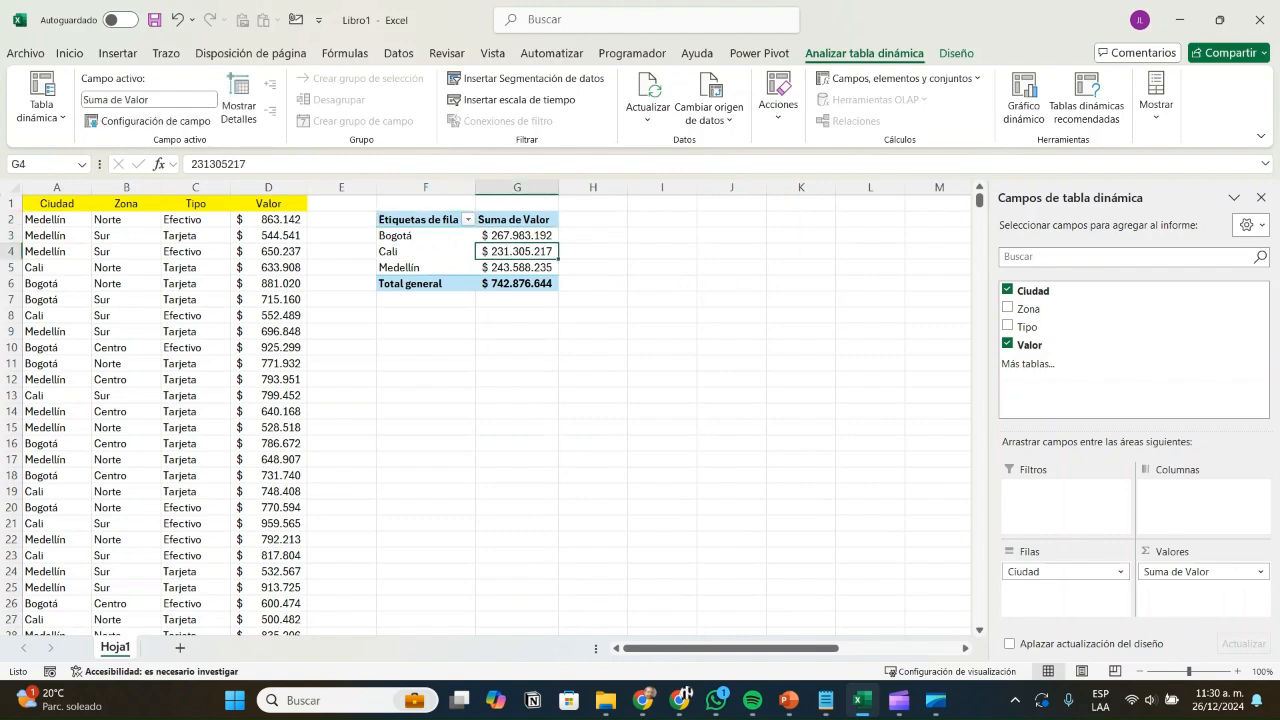
key("Down")
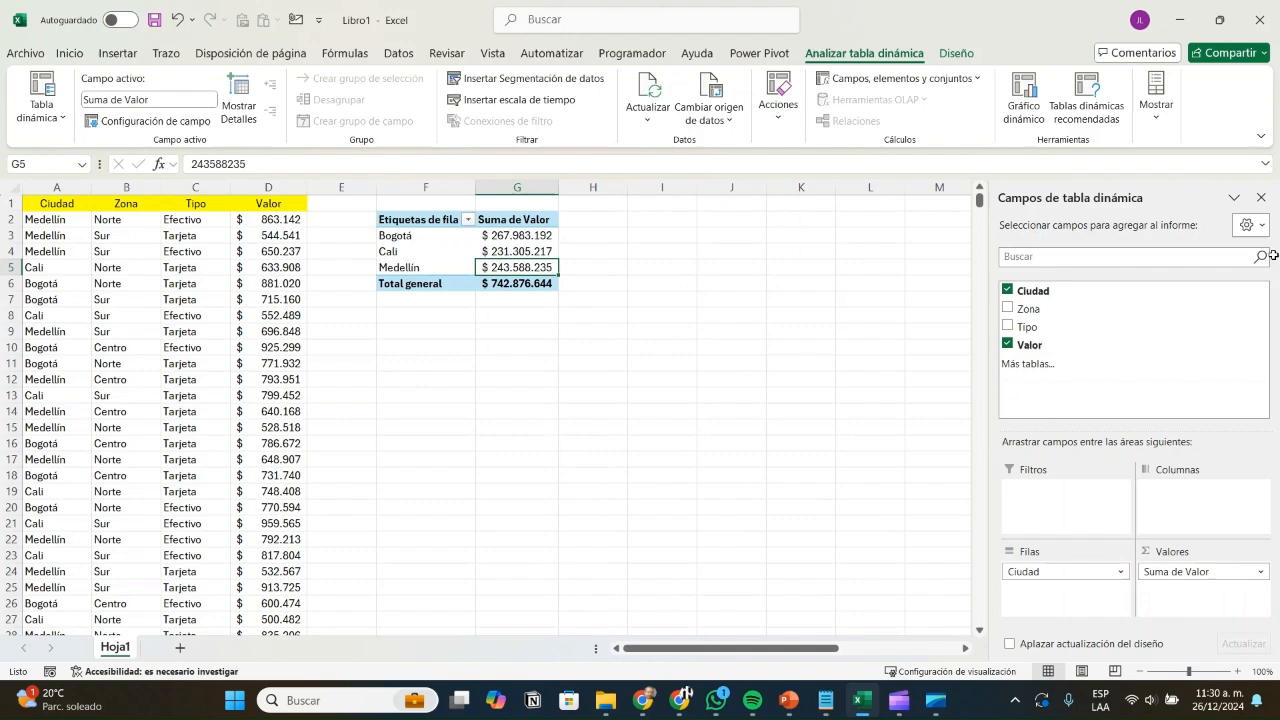
key("Left")
key("Up")
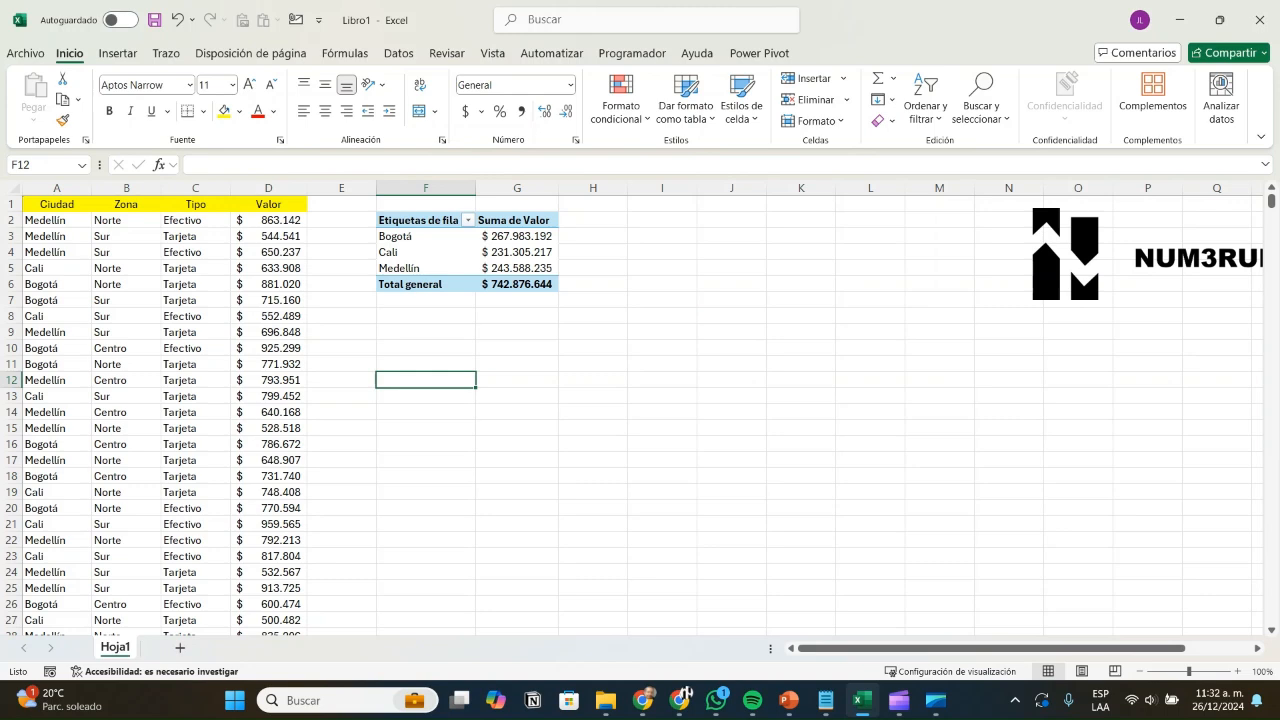
Step: Type =agruparpor( in F12 with the Ciudad range A2:A1001 as the row fields
type("=")
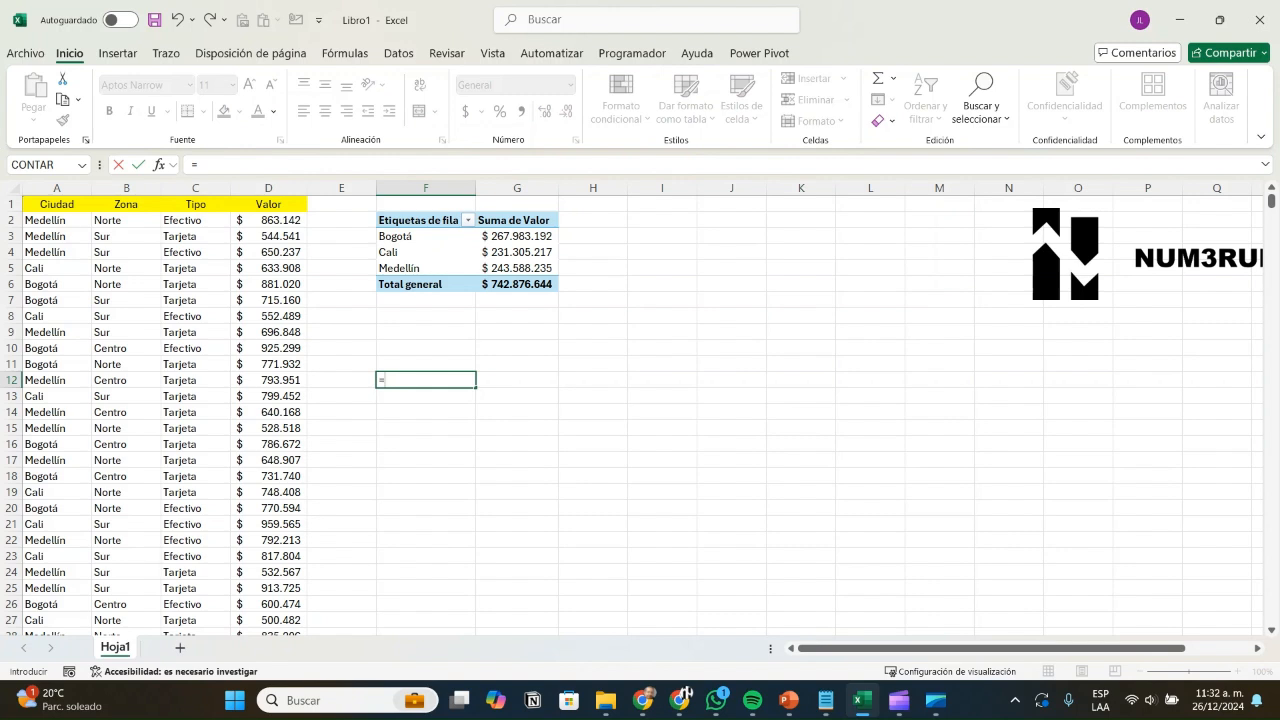
type("agr")
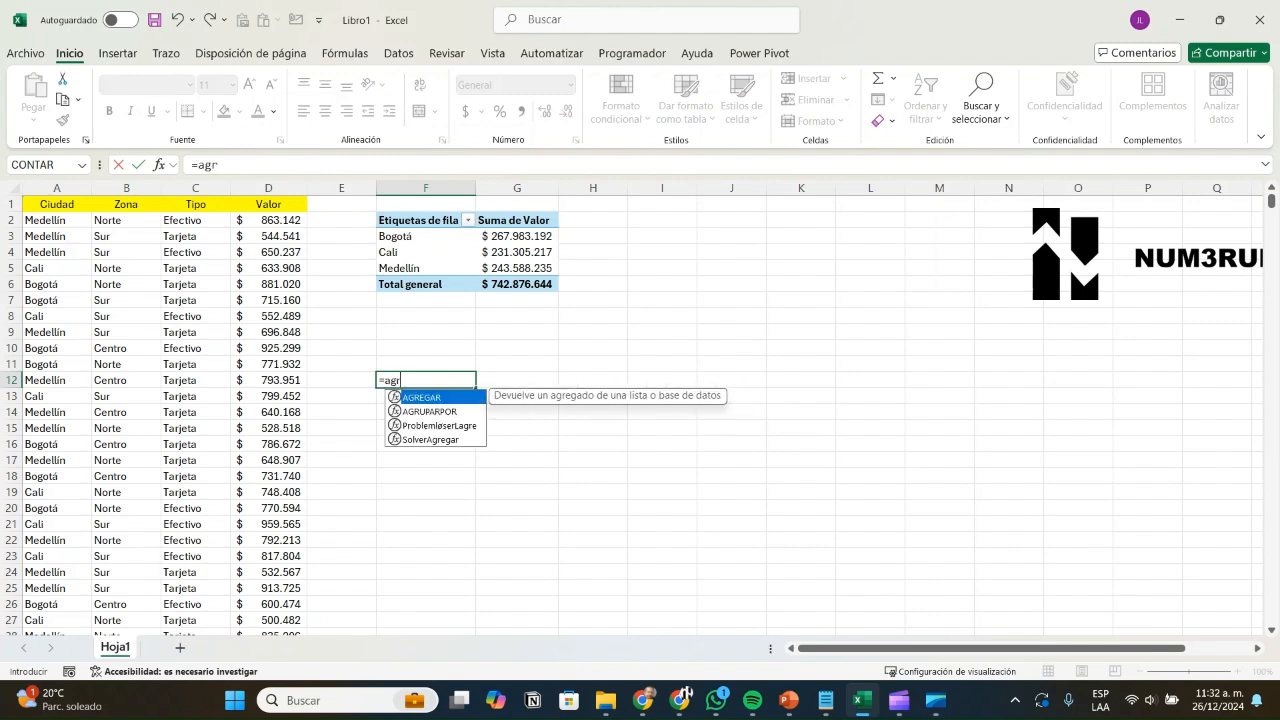
type("up")
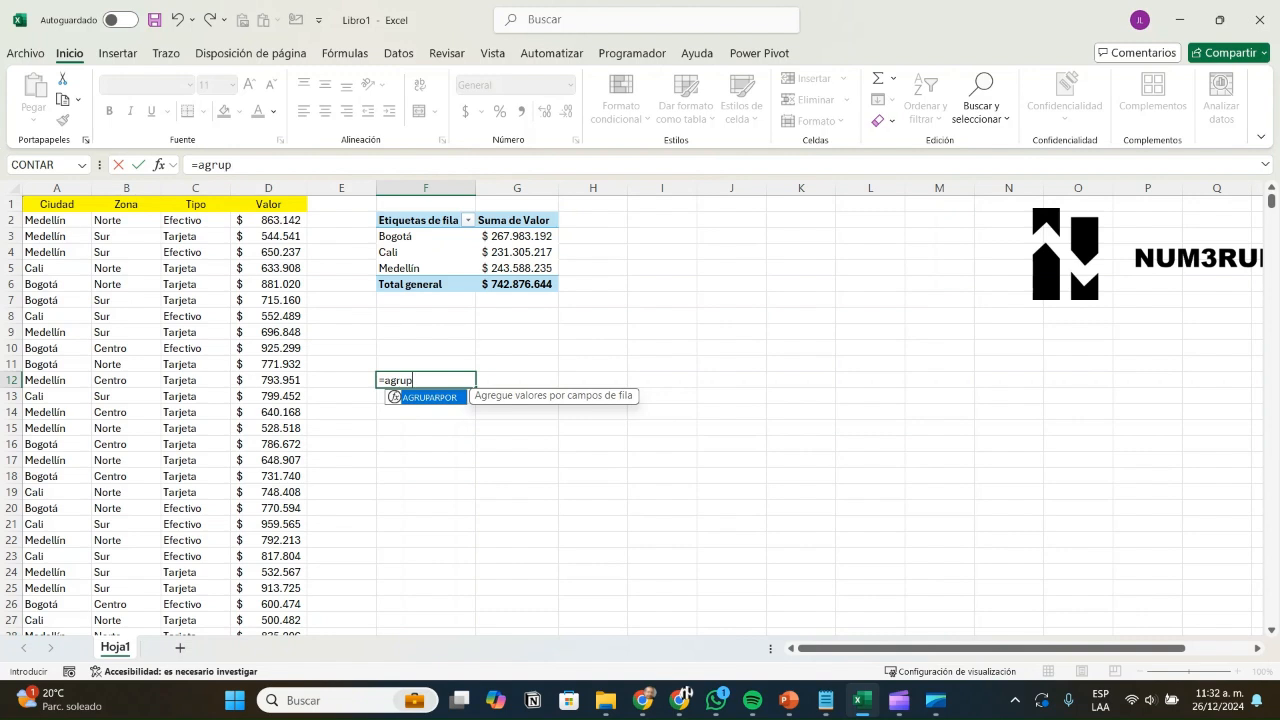
type("arpor(")
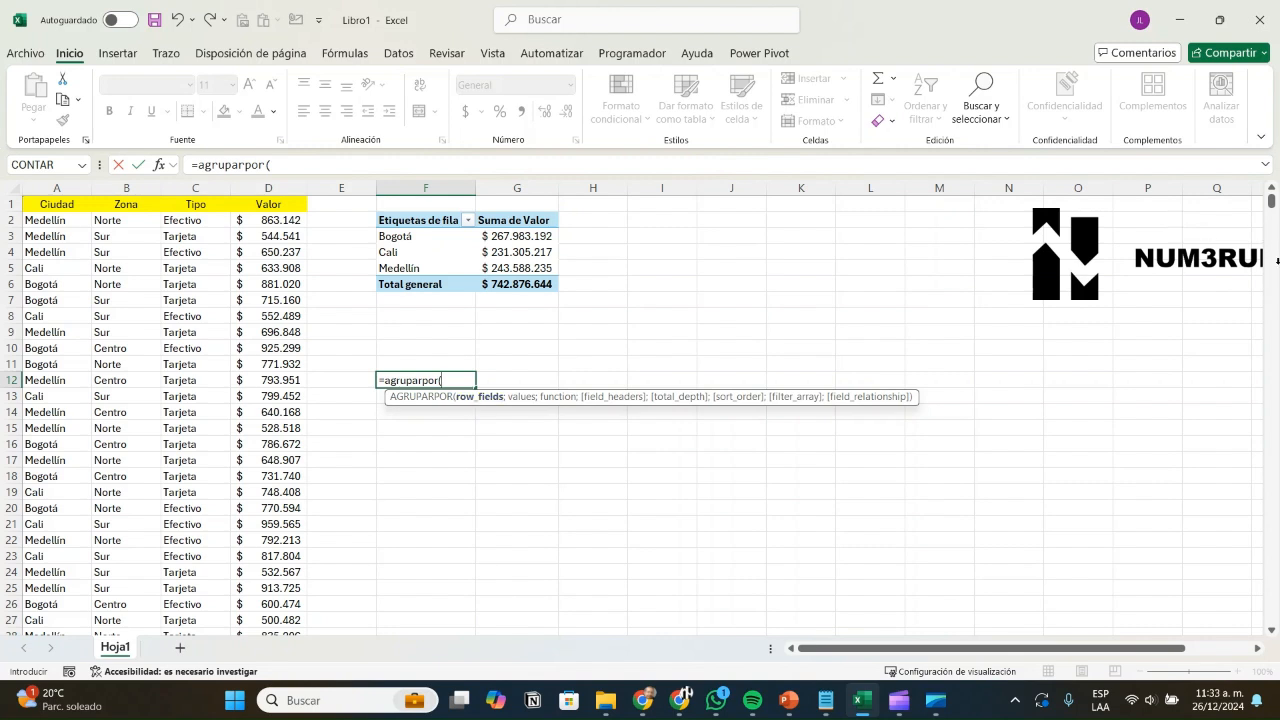
key("ctrl+Home")
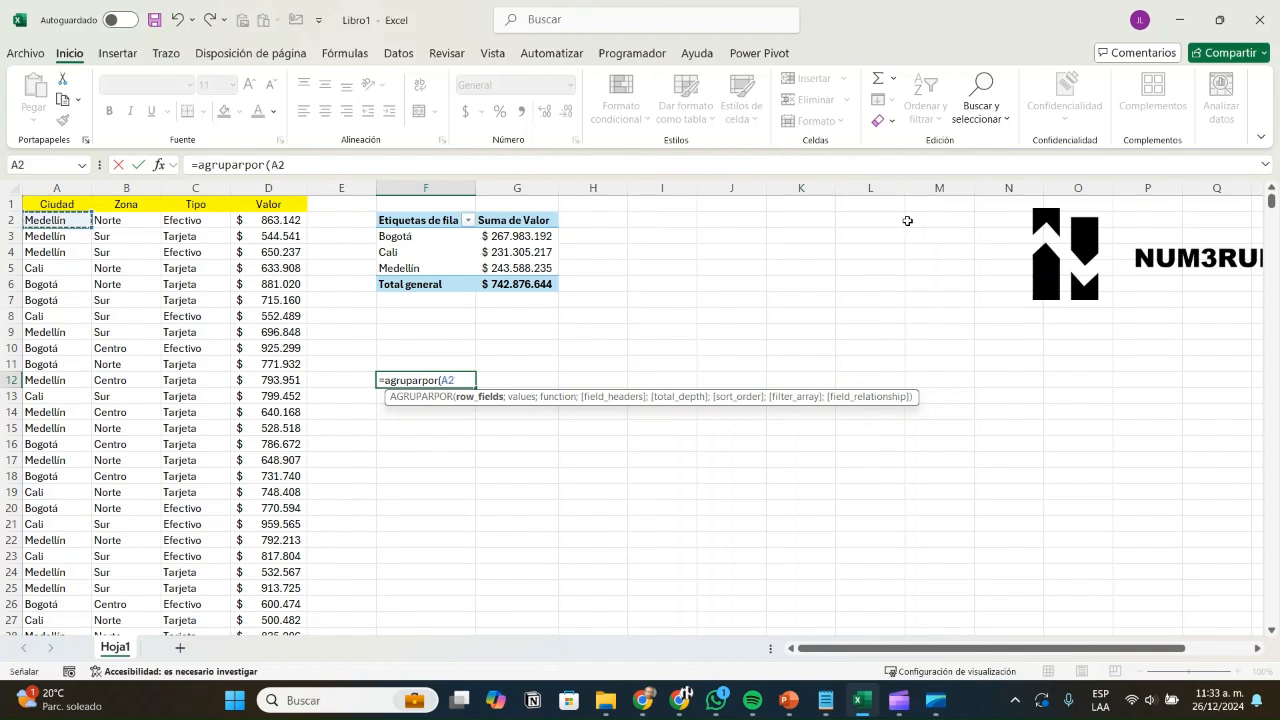
key("ctrl+shift+Down")
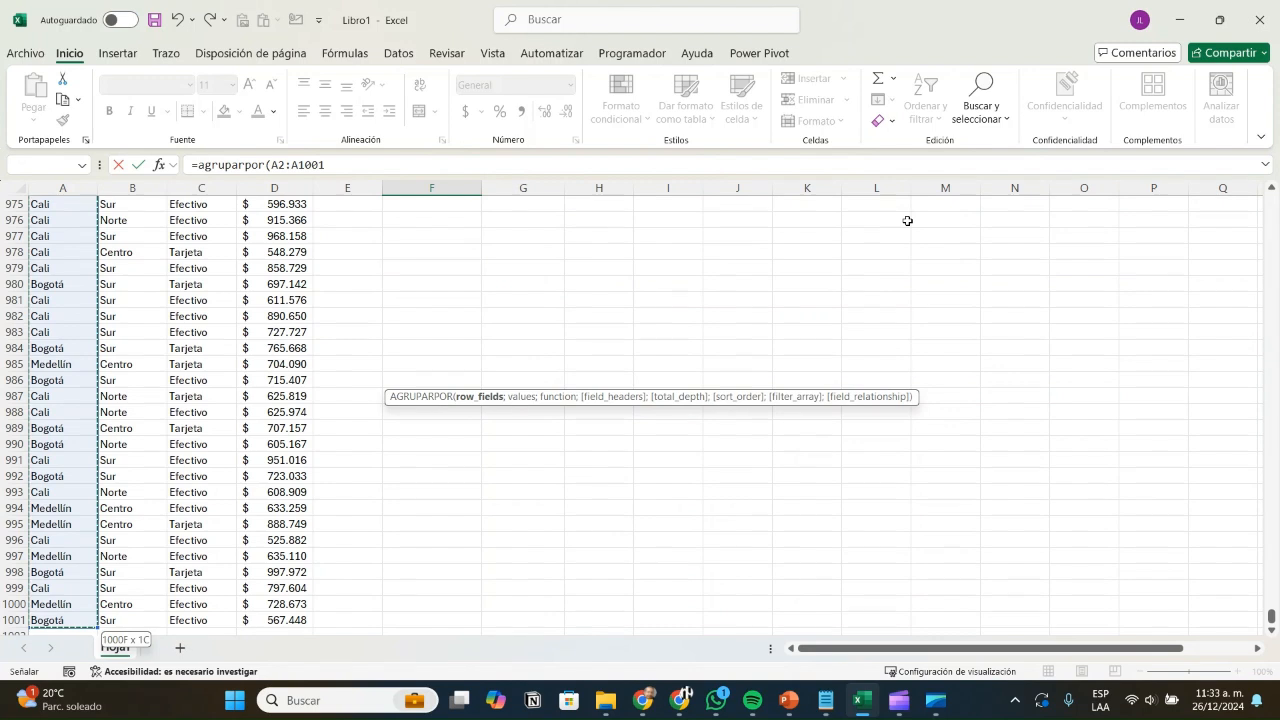
type(";")
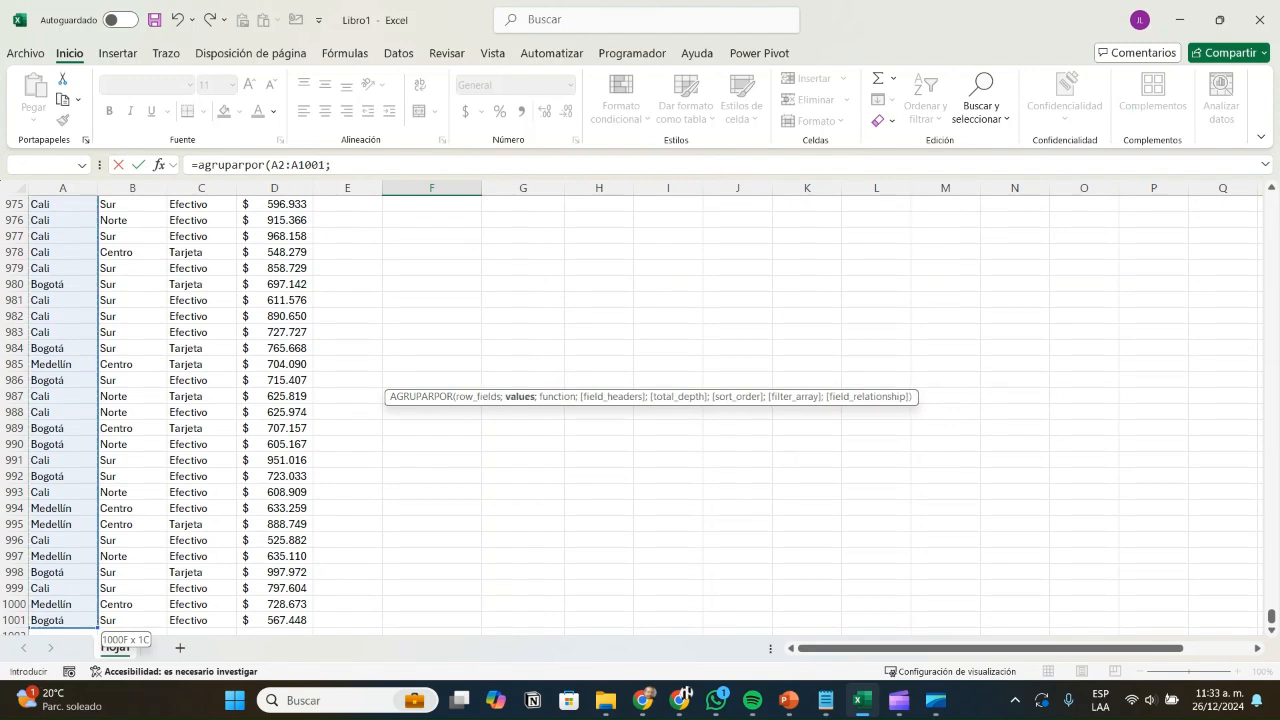
scroll(640, 410, "up", 5)
Step: Add values D2:D1001 with SUMA and commit =AGRUPARPOR(A2:A1001;D2:D1001;SUMA)
left_click_drag(1271, 609, 1271, 198)
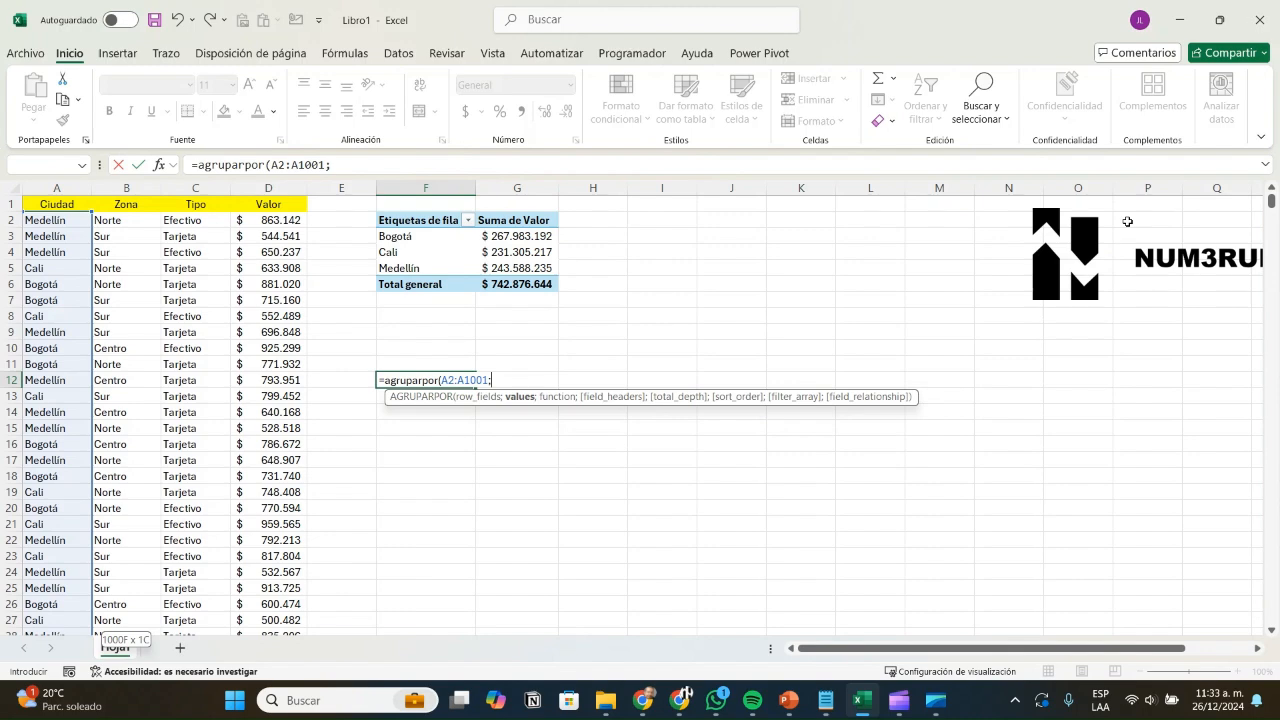
left_click(268, 220)
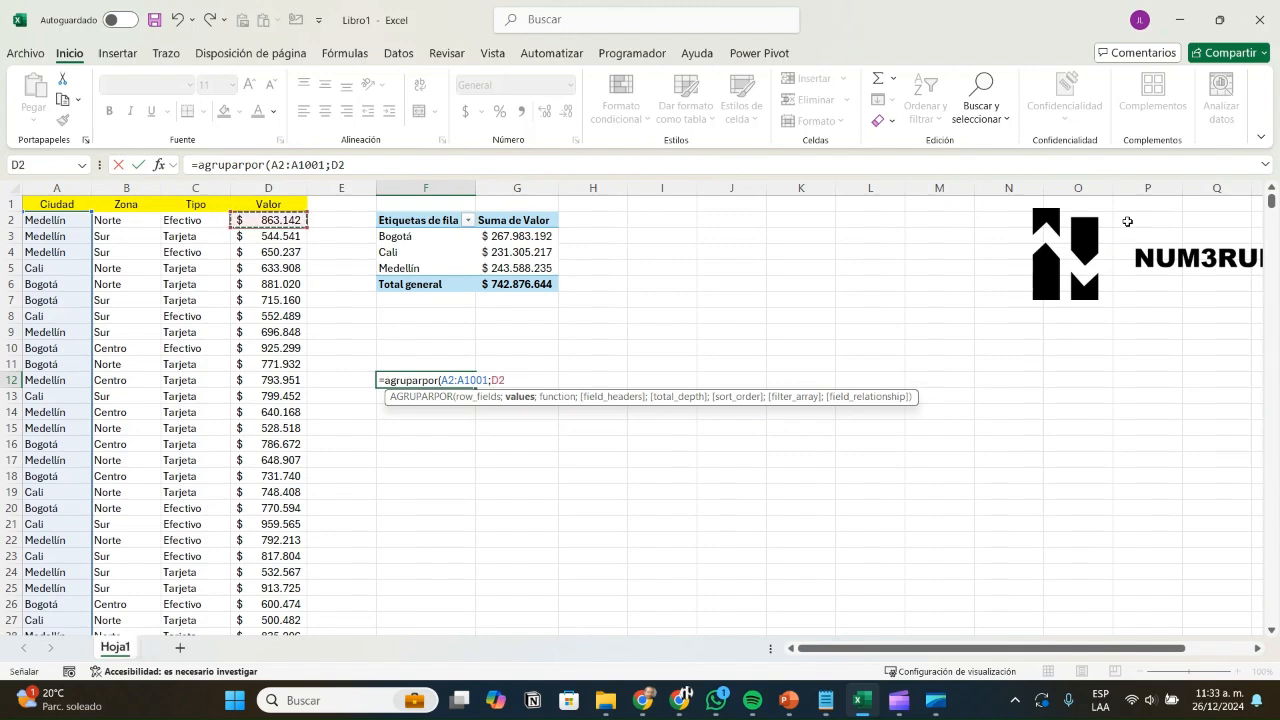
key("ctrl+shift+Down")
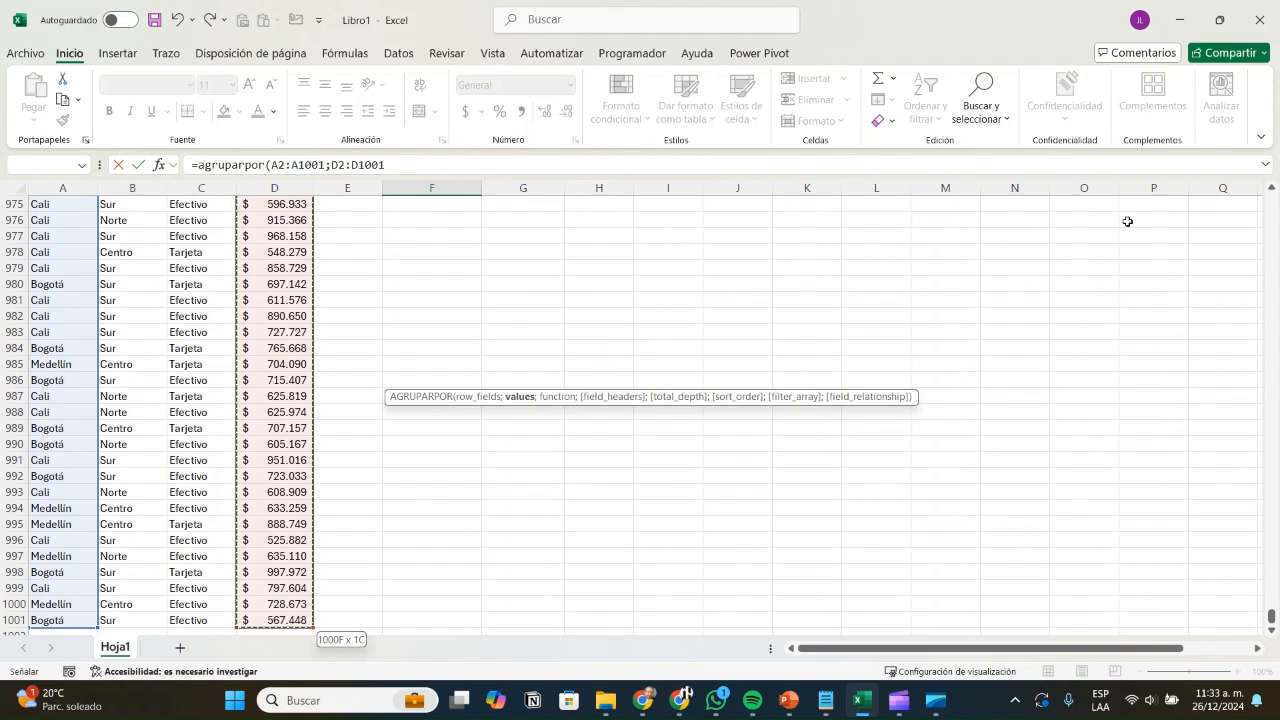
type(";")
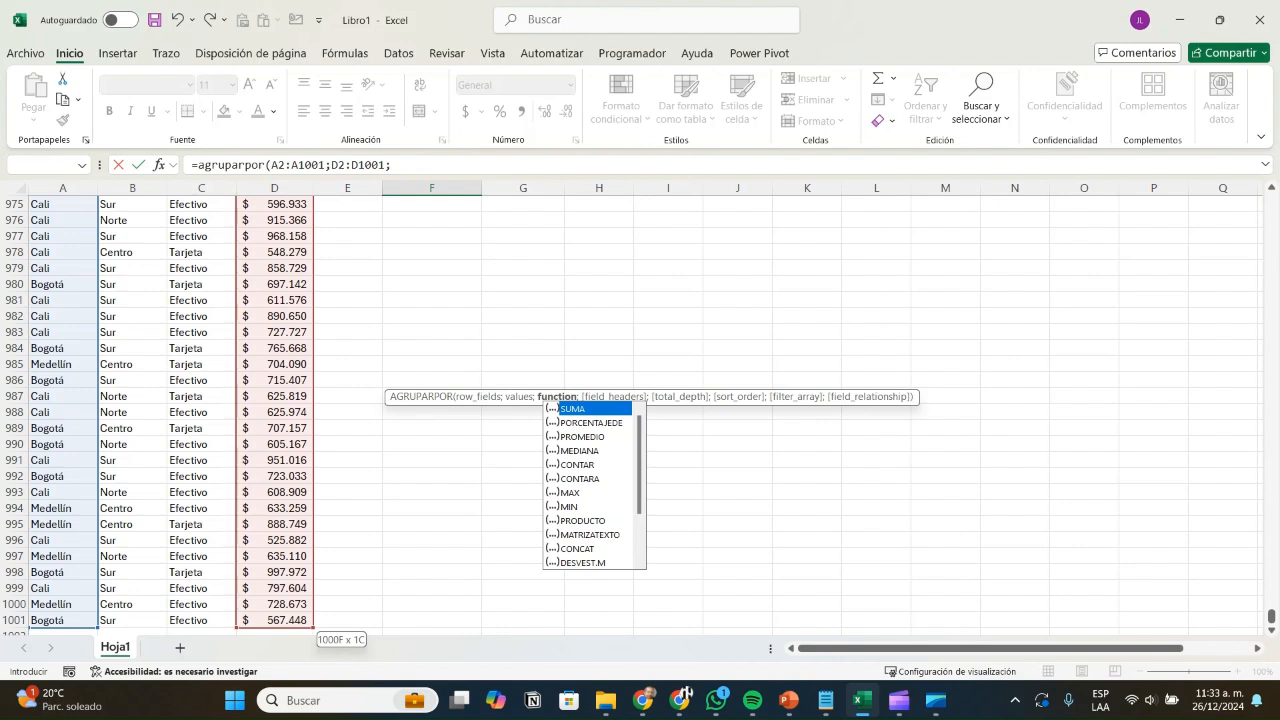
key("Tab")
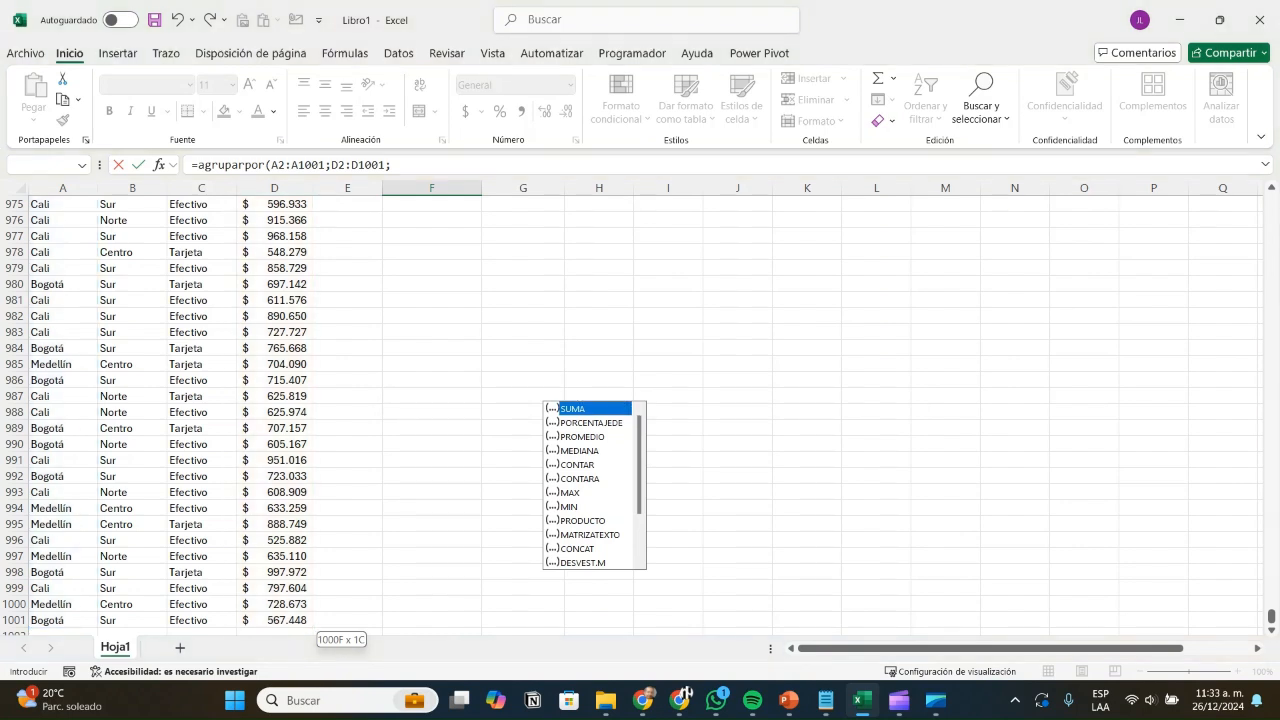
key("Tab")
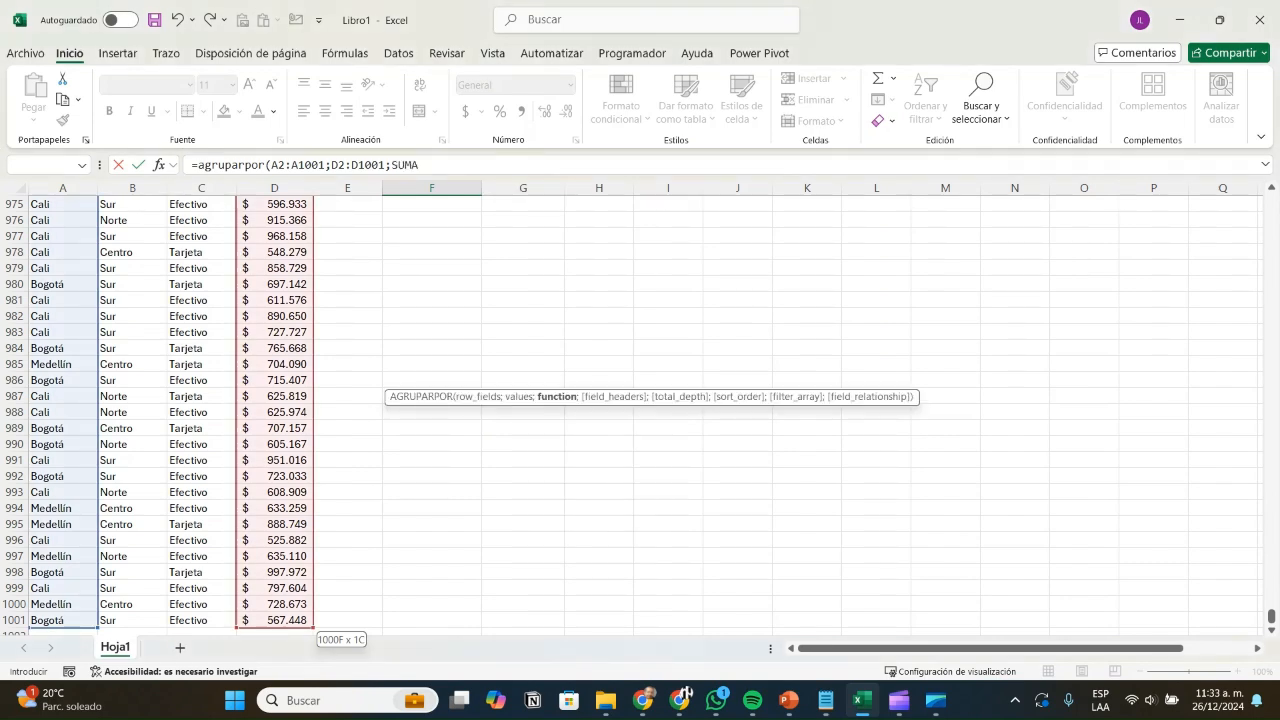
left_click(478, 165)
type(")")
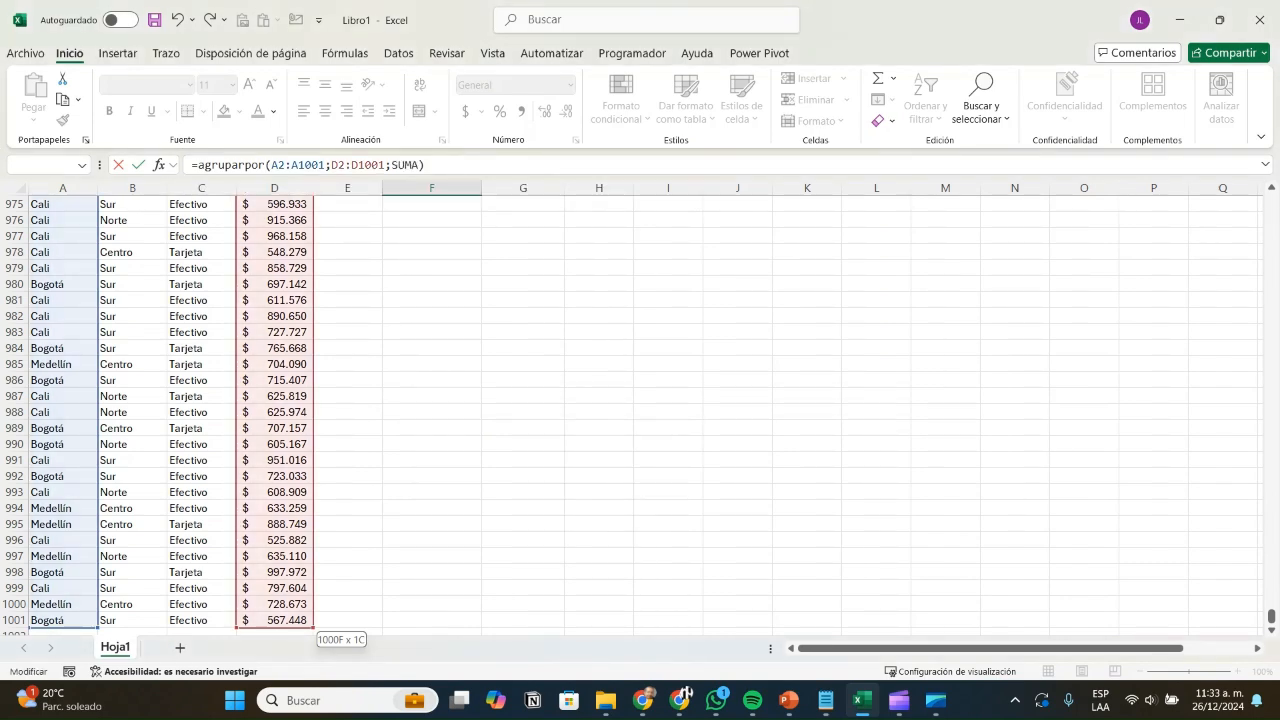
key("ctrl+Return")
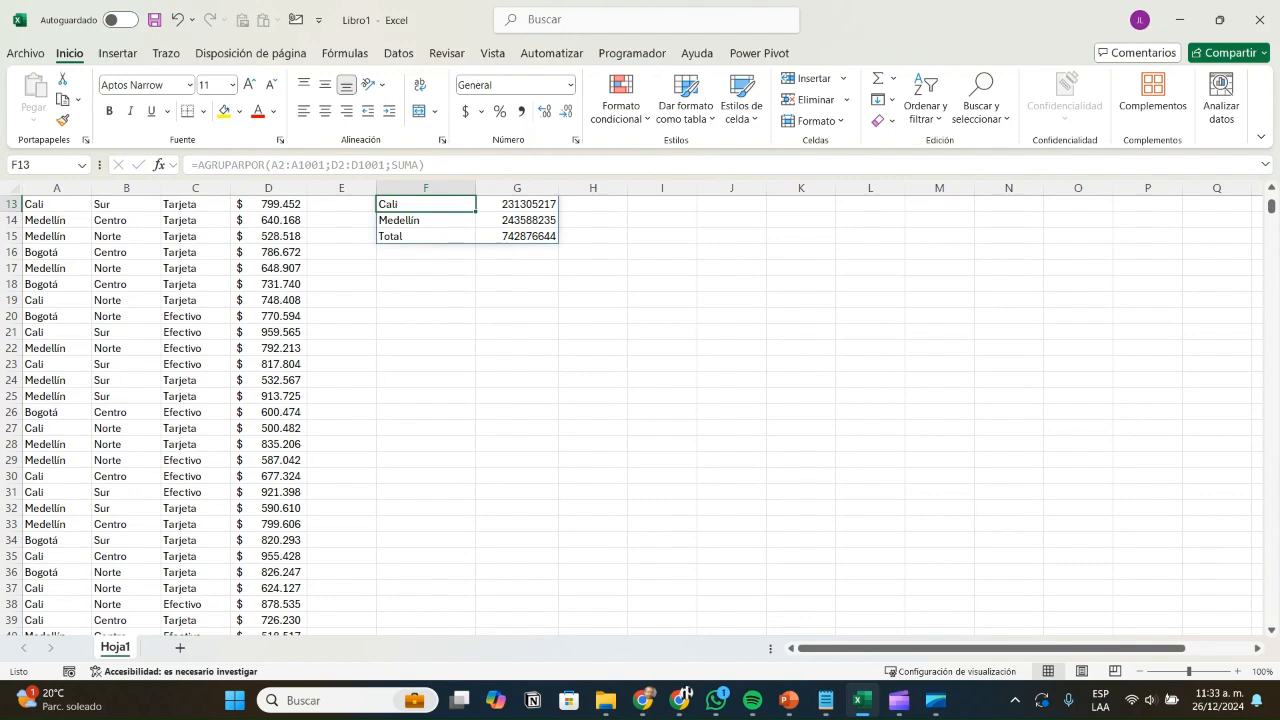
Step: Apply the accounting currency format to the grouped totals in G12:G15
scroll(640, 410, "up", 4)
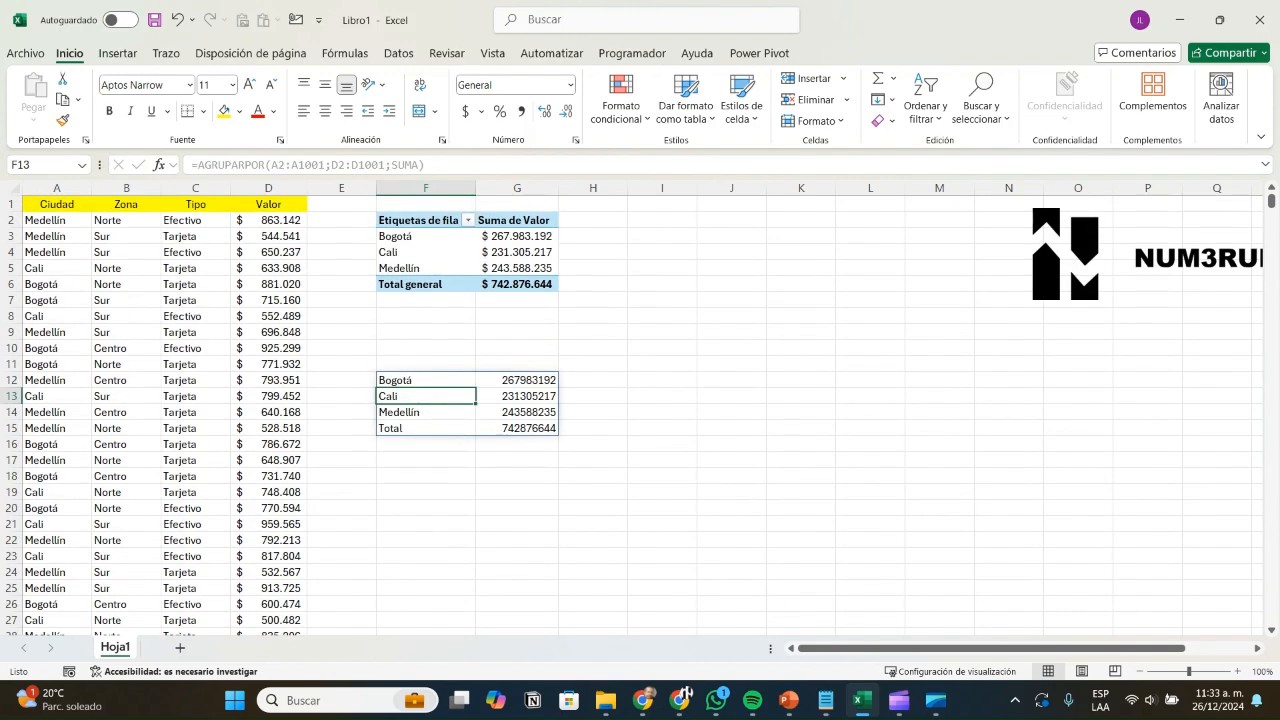
left_click_drag(517, 380, 517, 428)
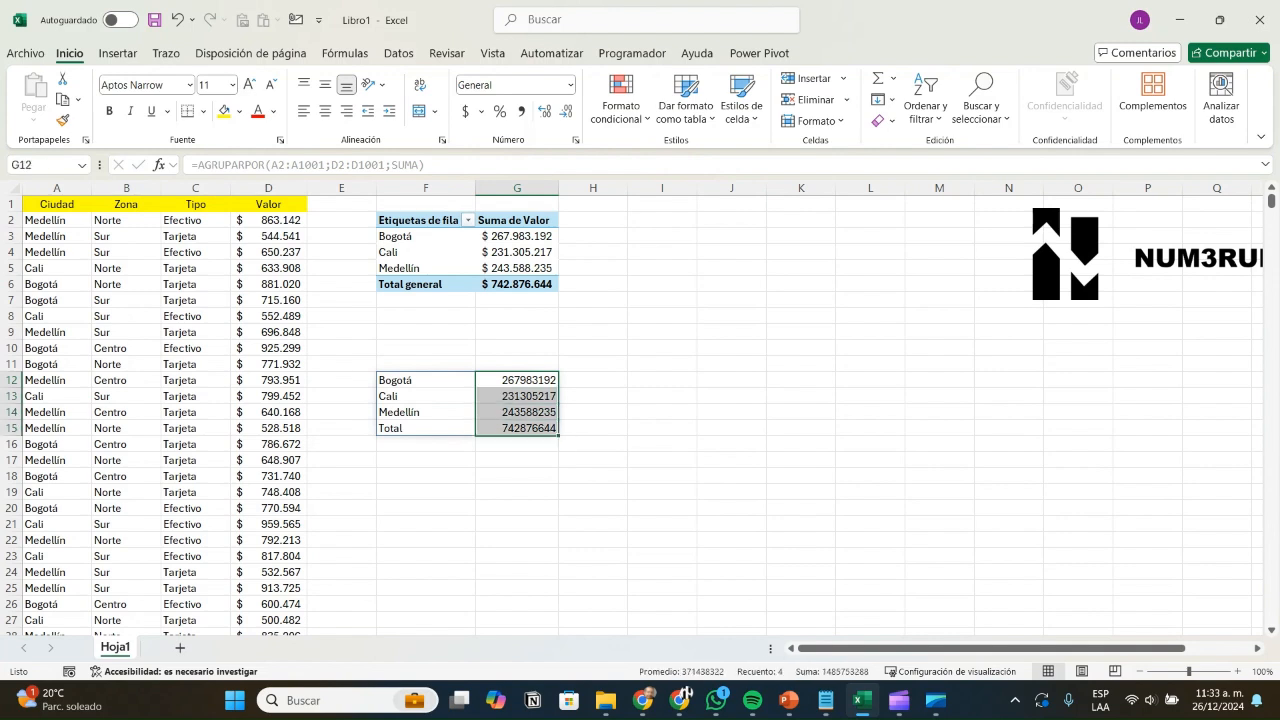
left_click(465, 111)
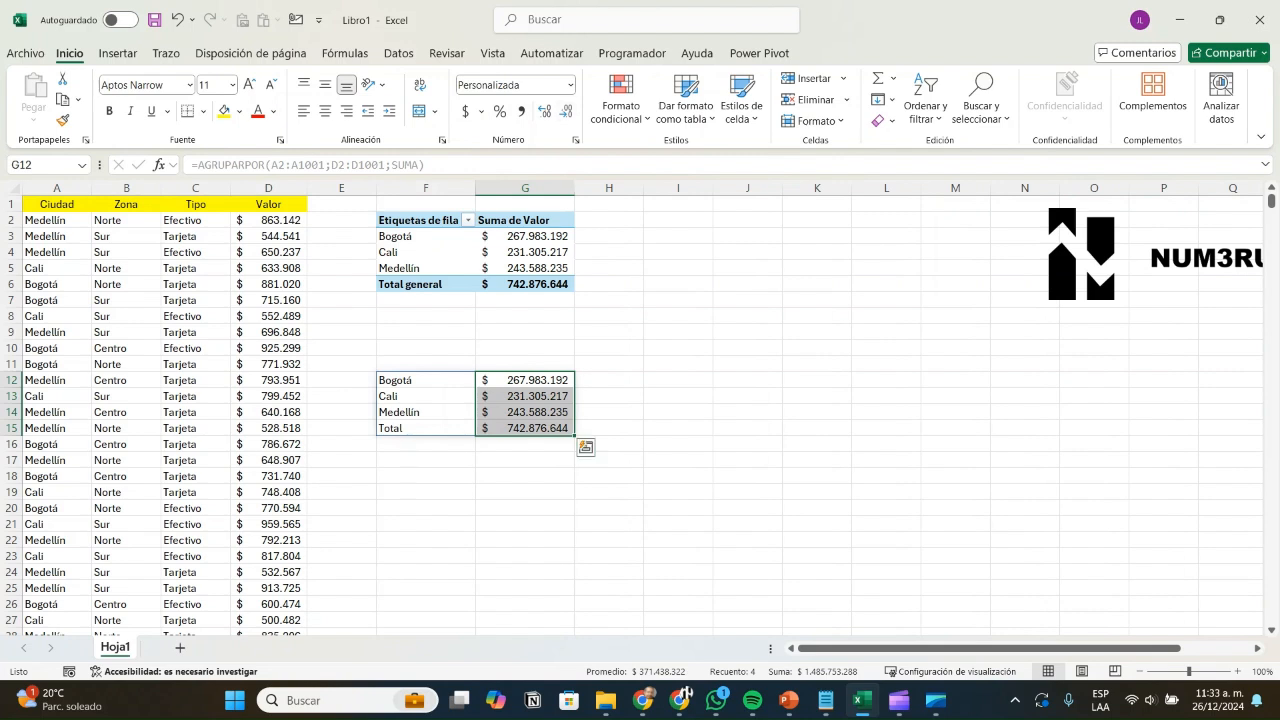
left_click(609, 396)
Step: Compare each city's formula total with the matching pivot table total
left_click(525, 380)
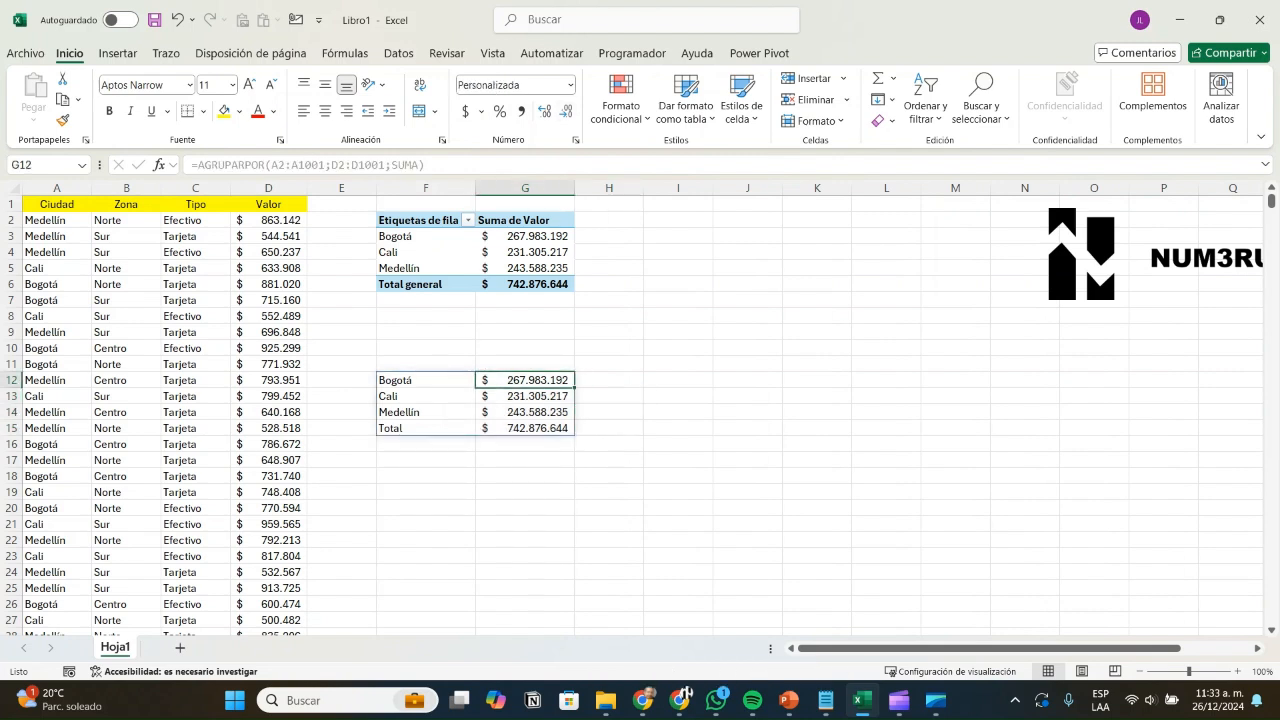
left_click(525, 396)
left_click(525, 380)
left_click(525, 236)
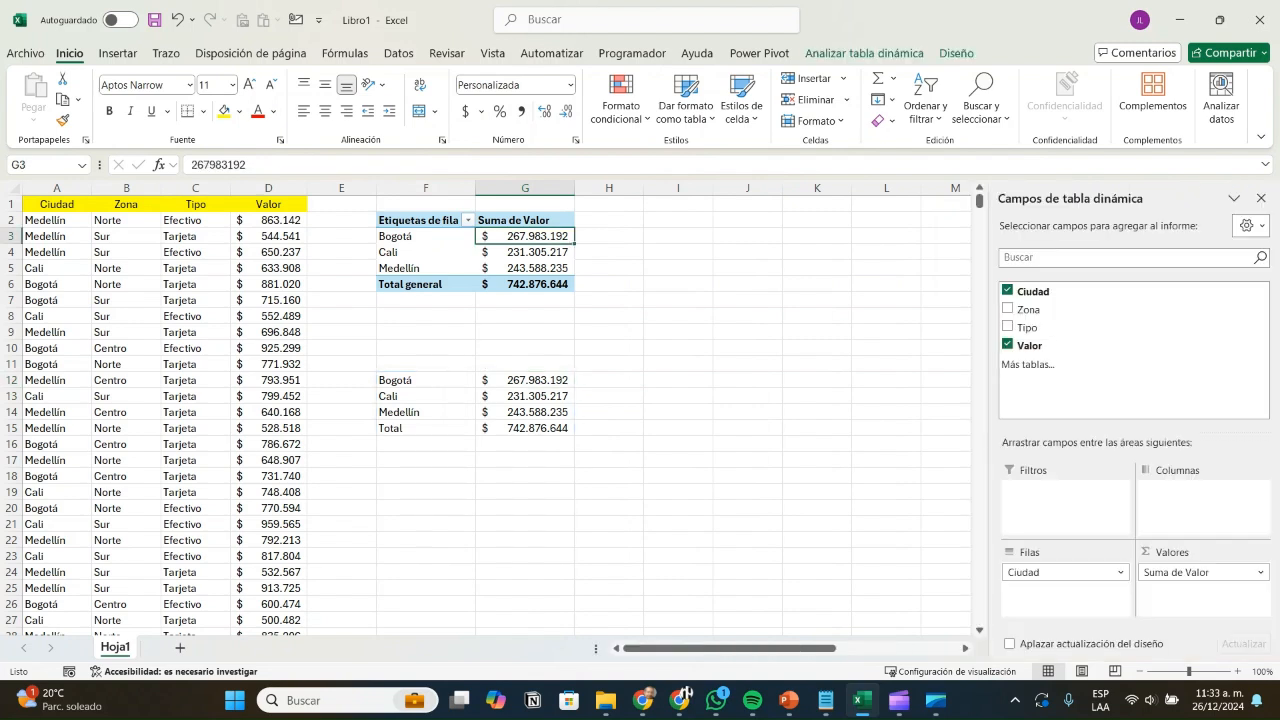
left_click(525, 252)
left_click(525, 396)
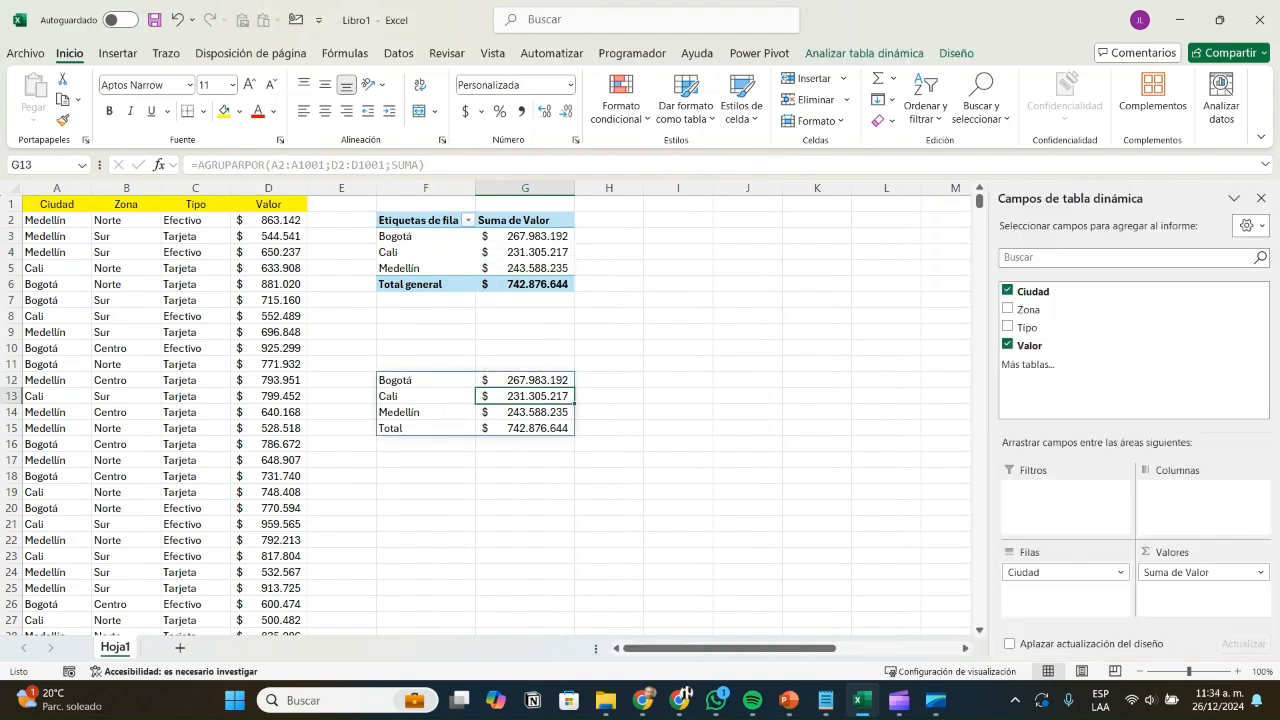
left_click(525, 268)
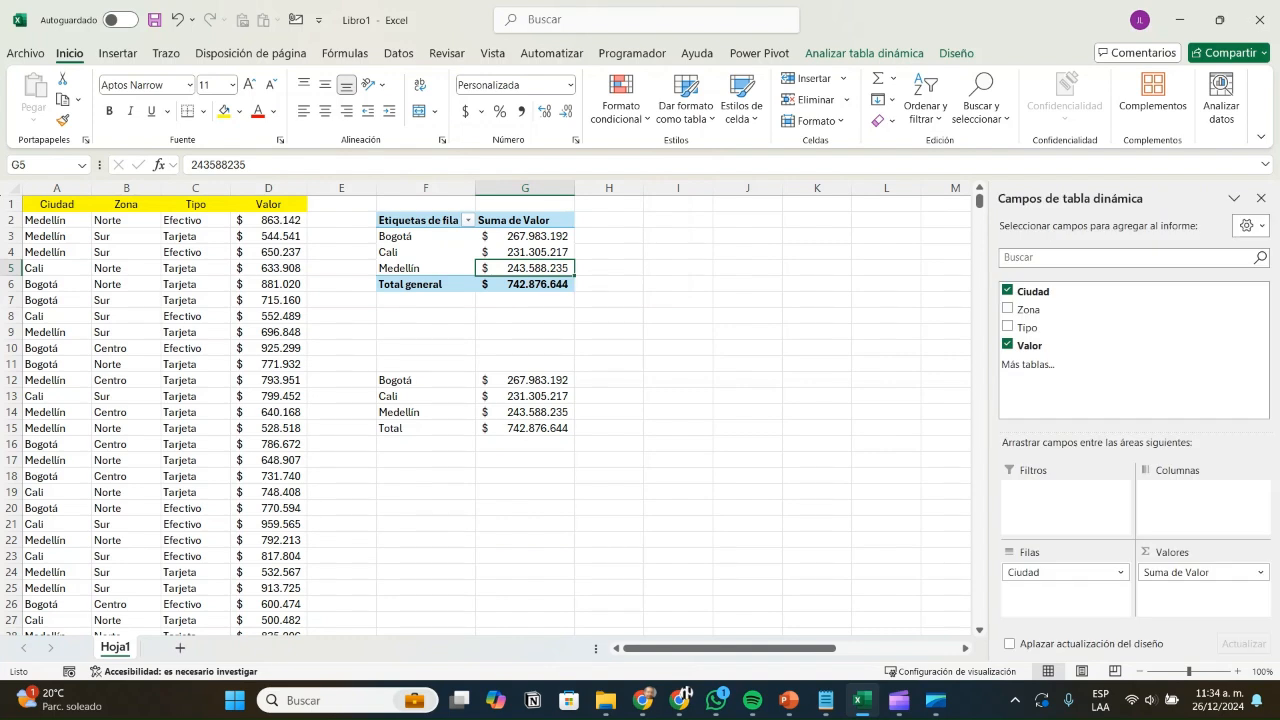
left_click(525, 412)
left_click(525, 428)
left_click(678, 460)
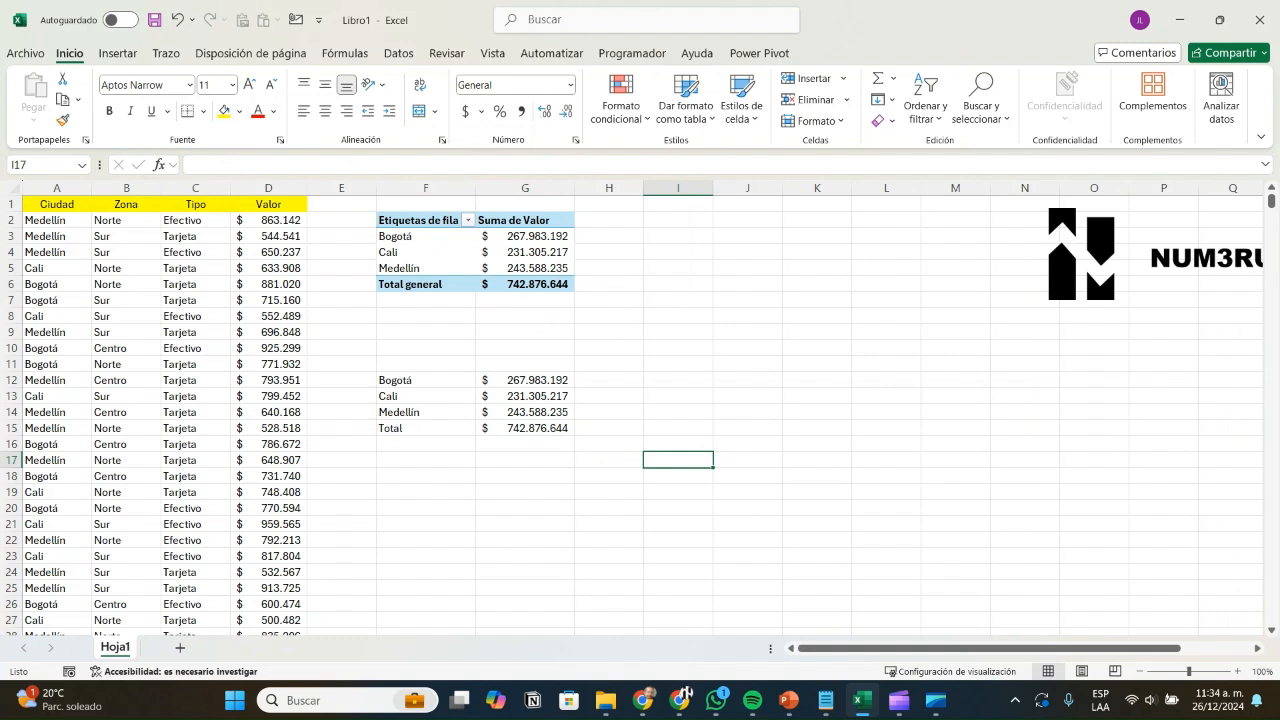
left_click(525, 380)
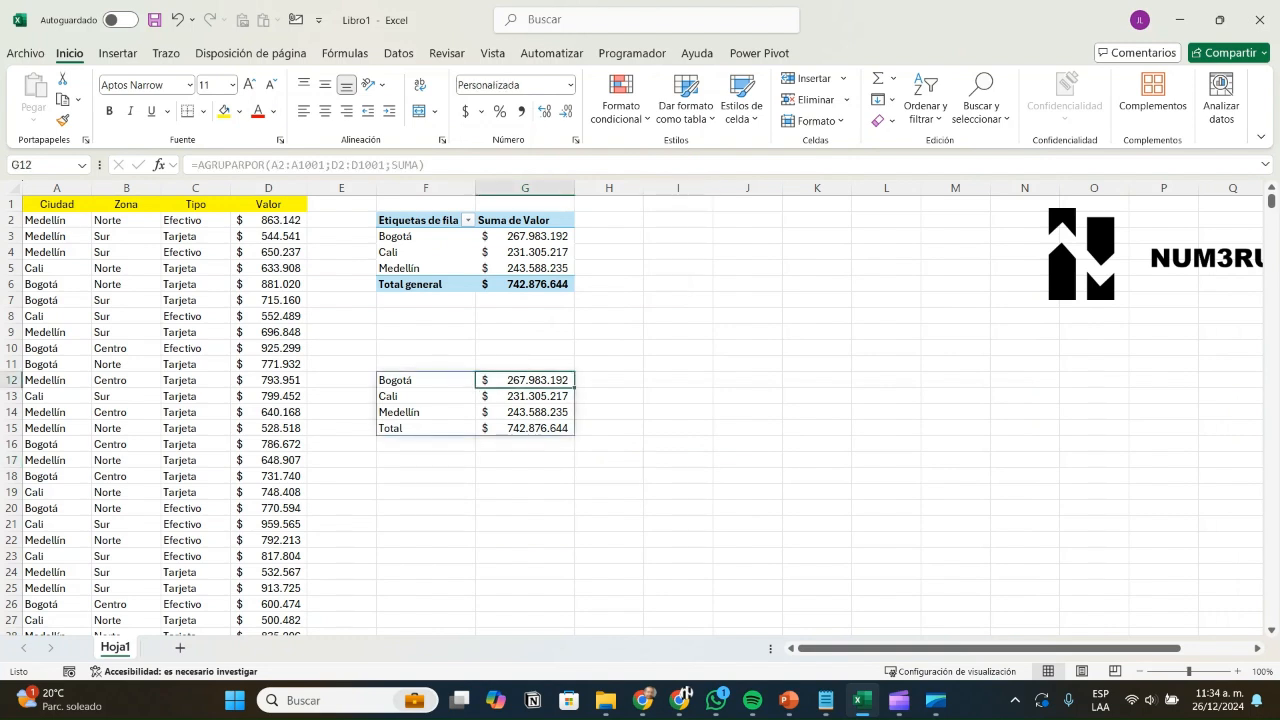
key("BackSpace")
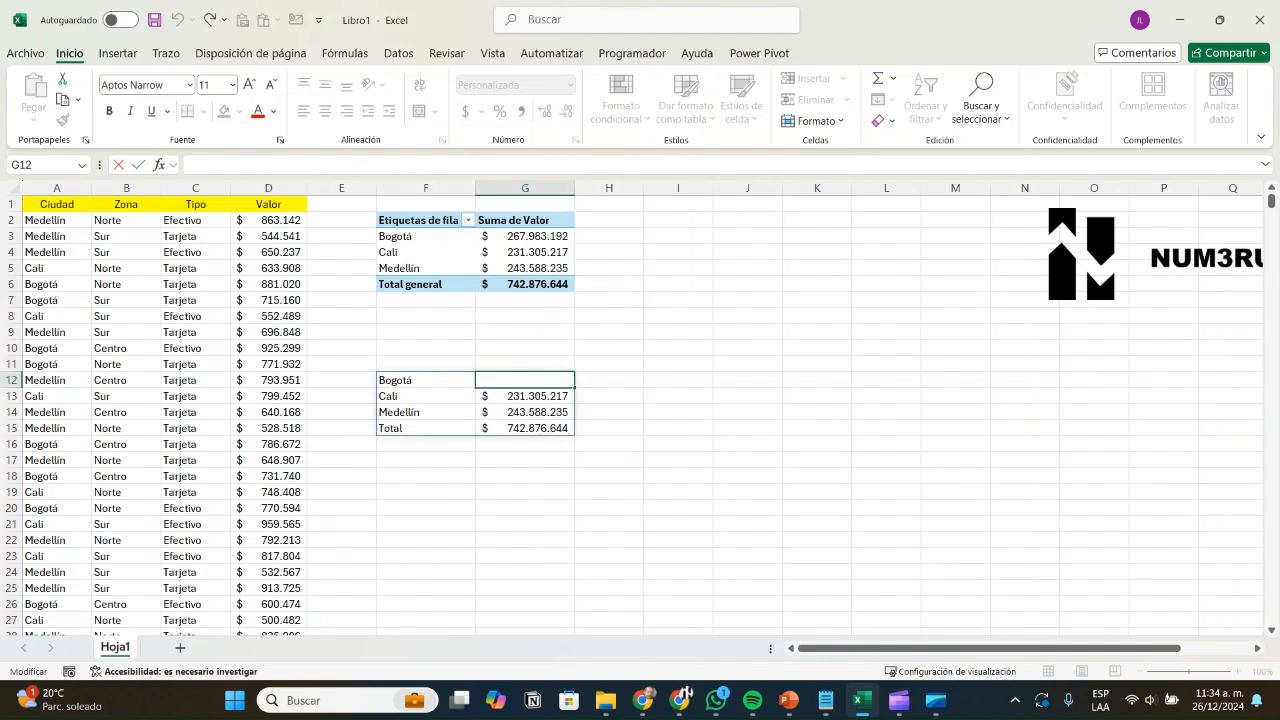
key("Escape")
key("Left")
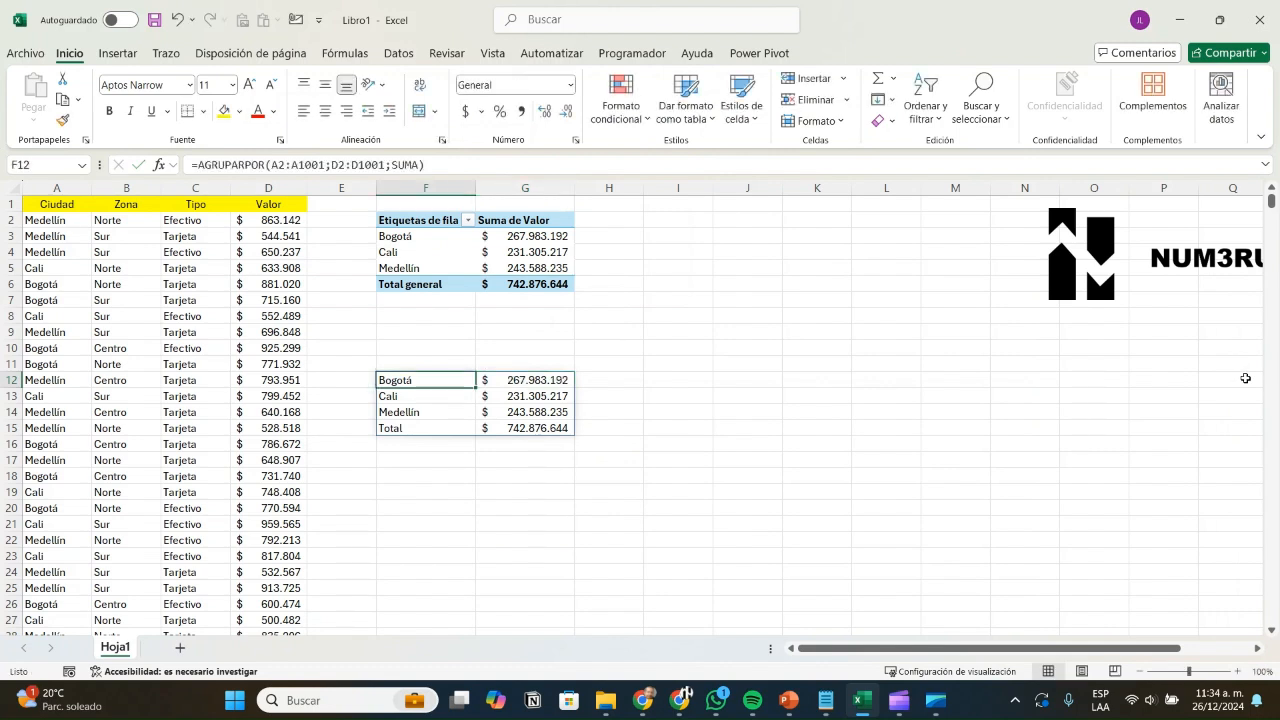
key("F2")
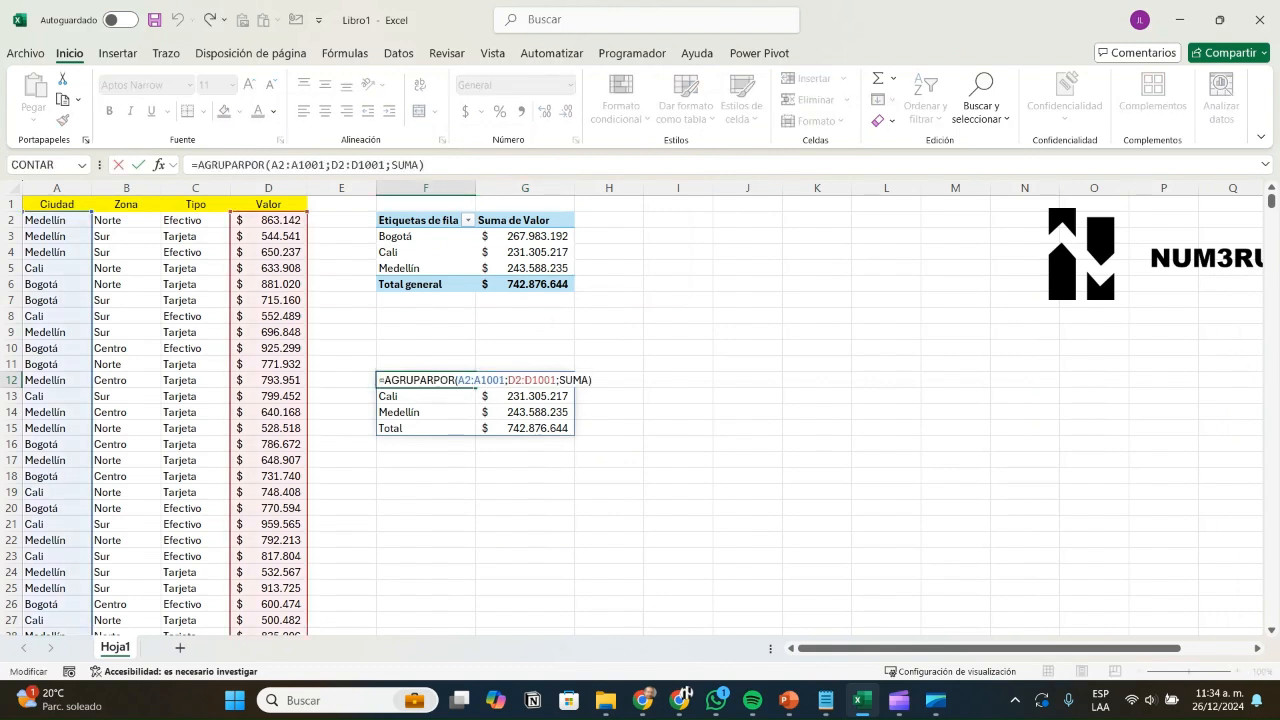
key("BackSpace")
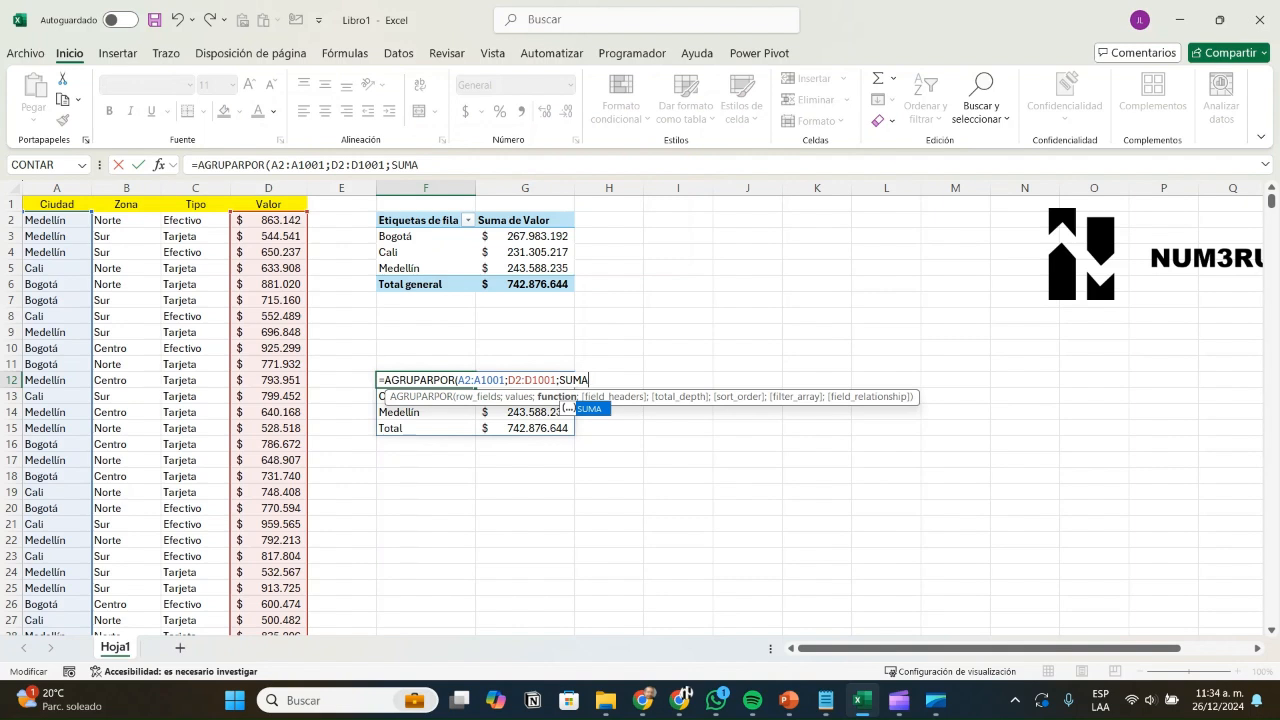
type(")")
key("Return")
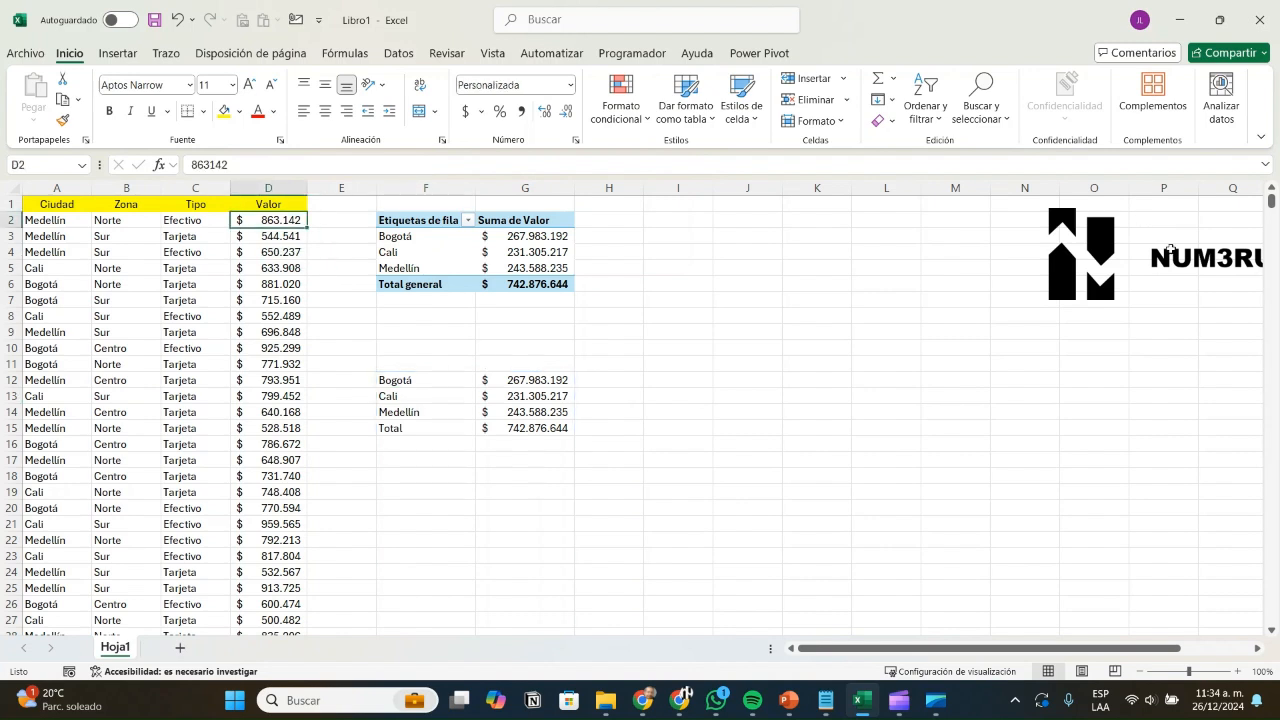
Step: Change D2 to 863.142.000 to test the totals, then restore it to 863.142
left_click(1100, 166)
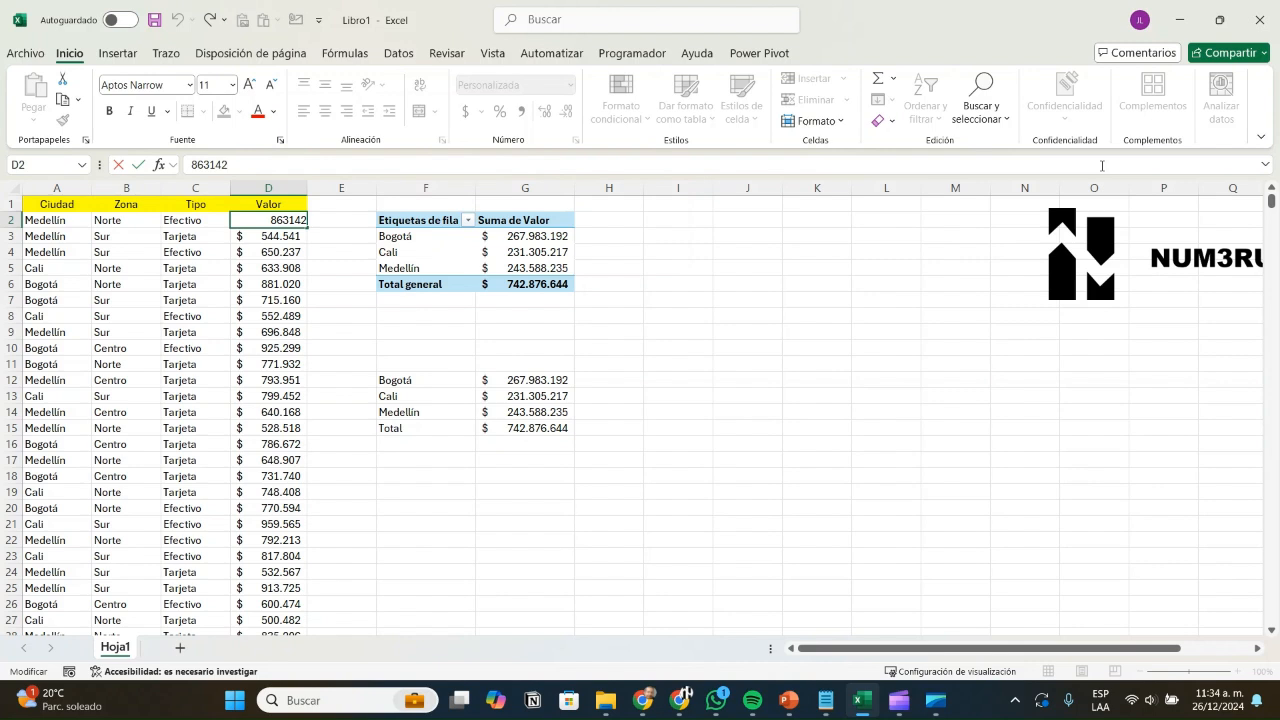
type("000")
key("Return")
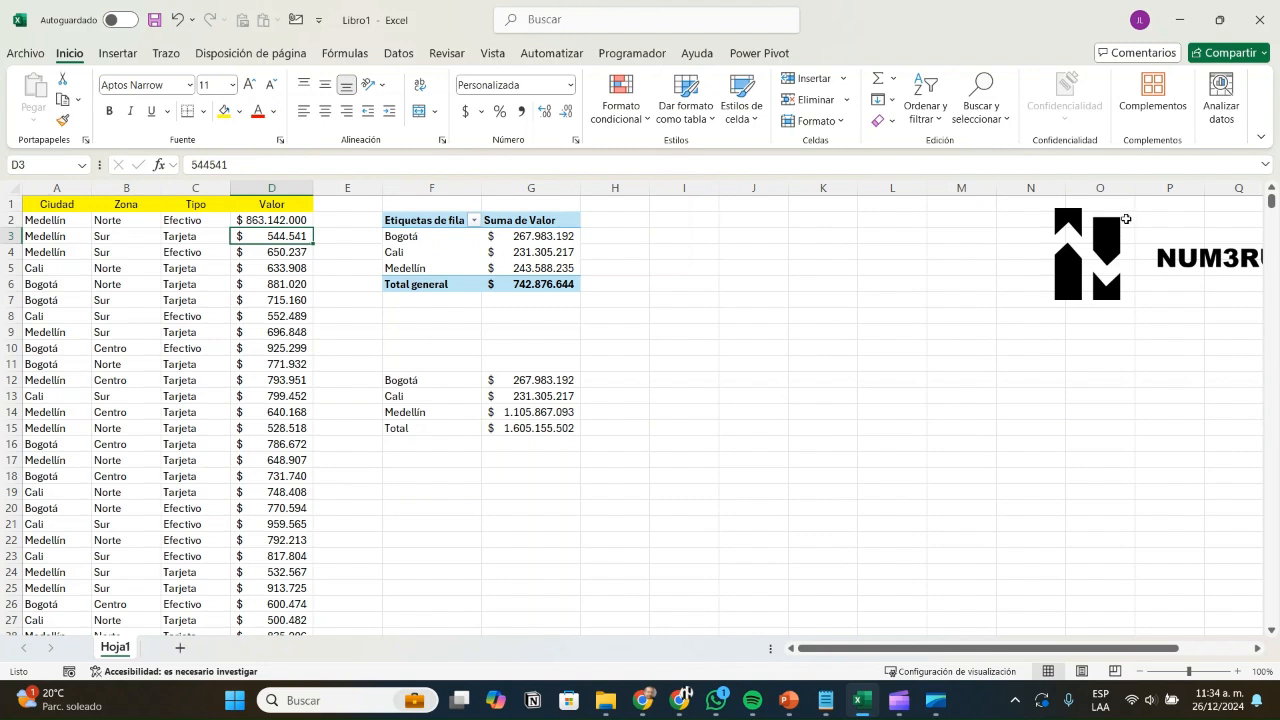
key("Up")
key("F2")
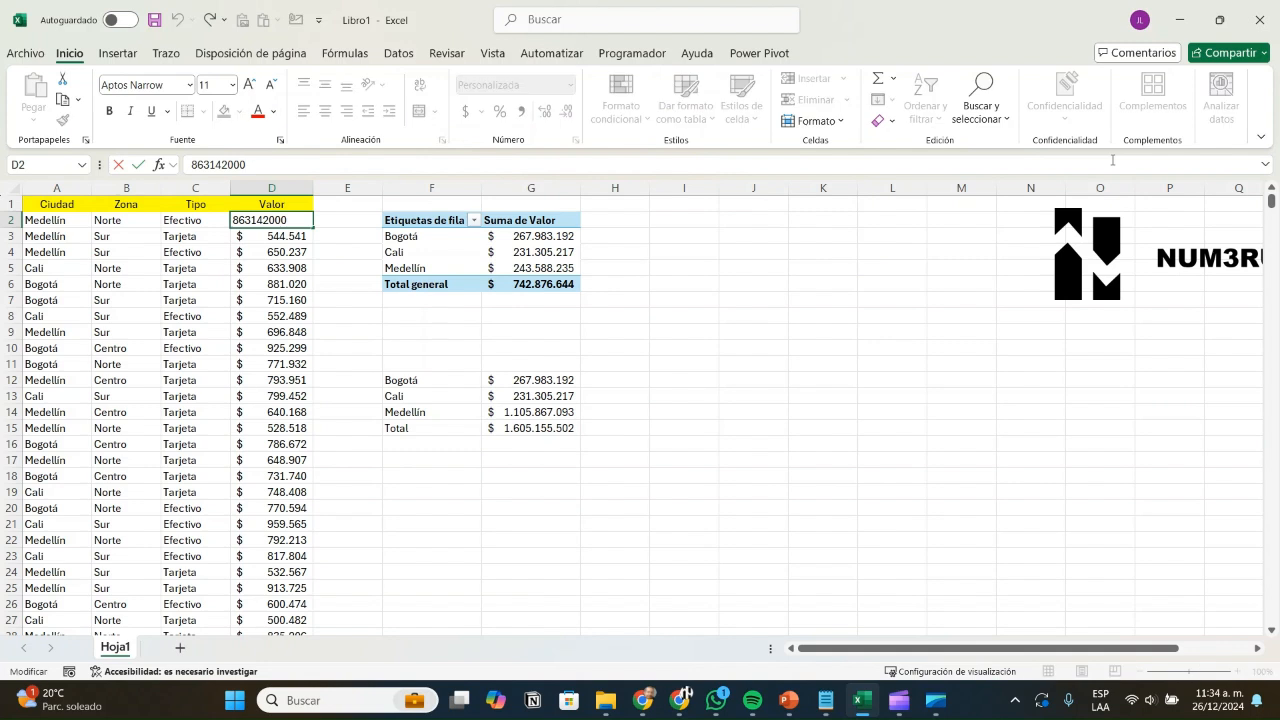
key("BackSpace")
key("Return")
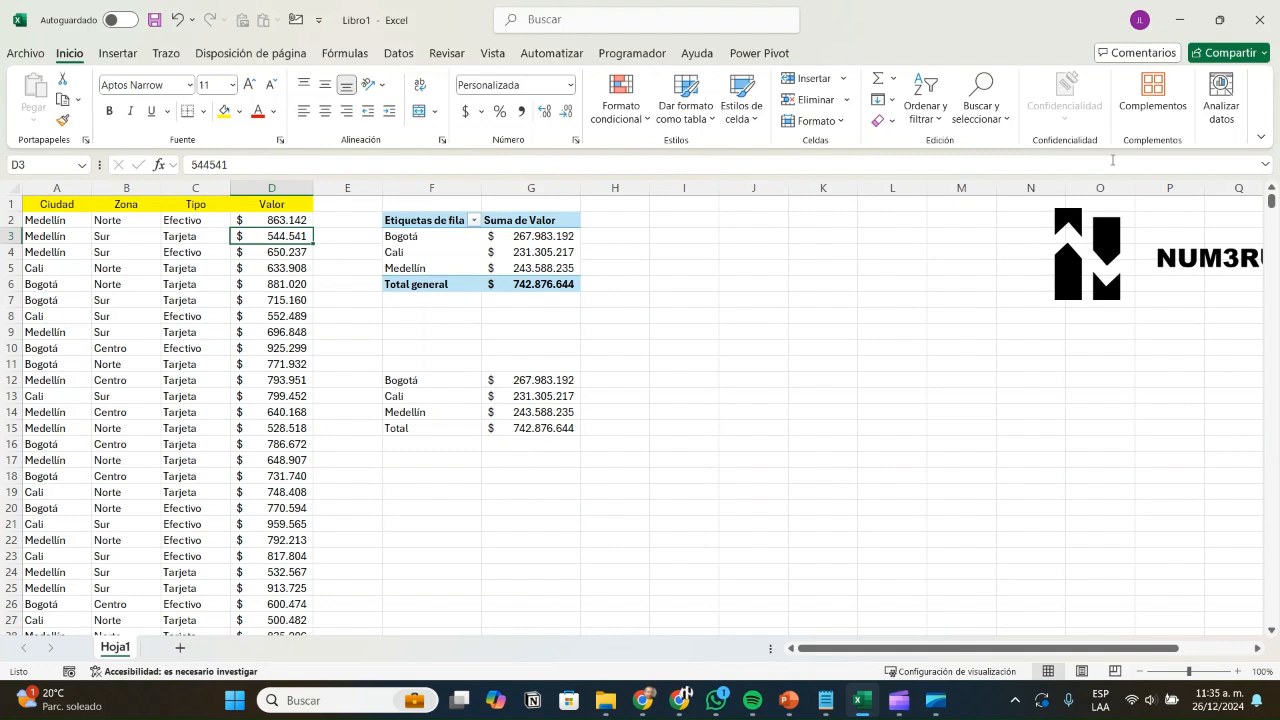
left_click(531, 237)
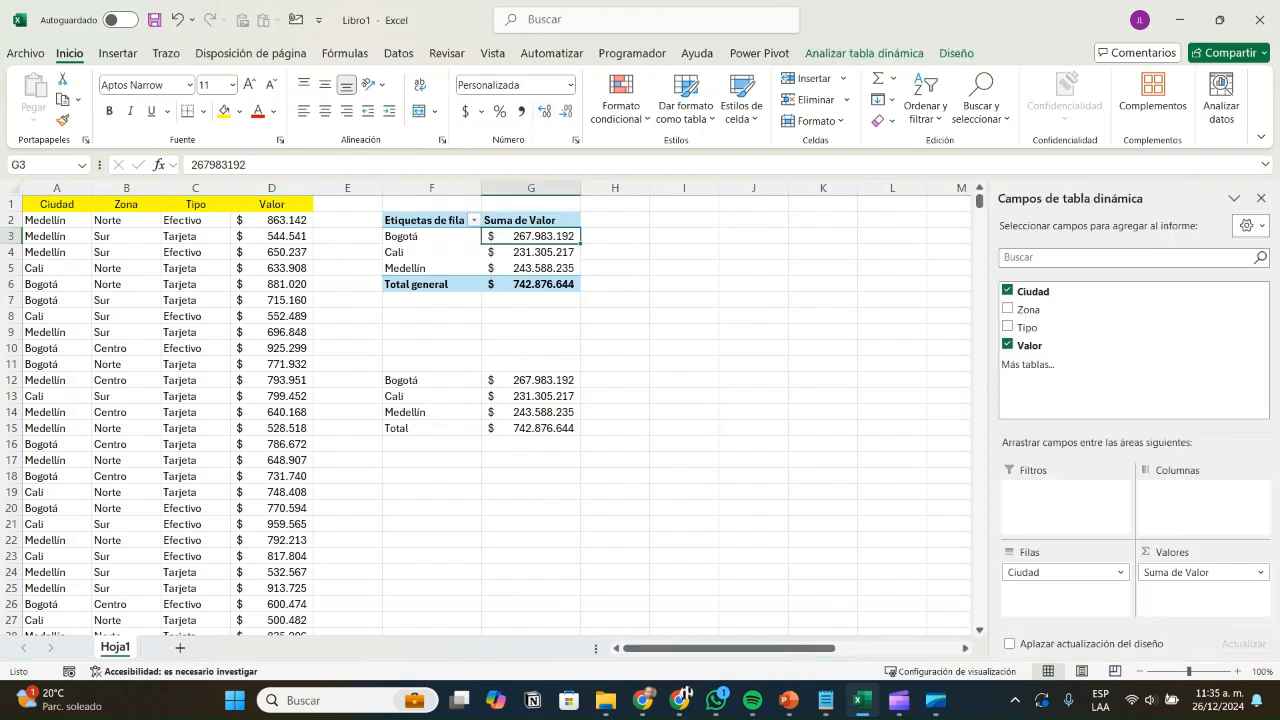
left_click(432, 380)
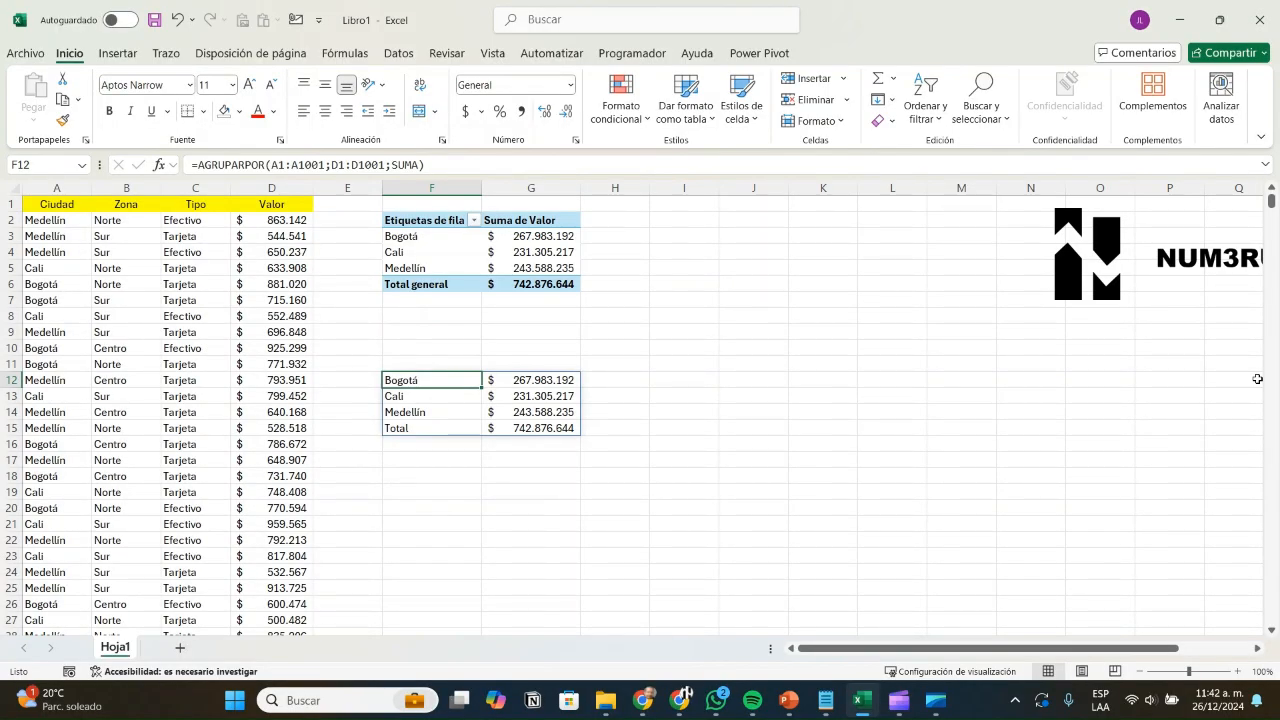
Step: Re-enter SUMA and add field_headers 3: =AGRUPARPOR(A1:A1001;D1:D1001;SUMA;3)
key("F2")
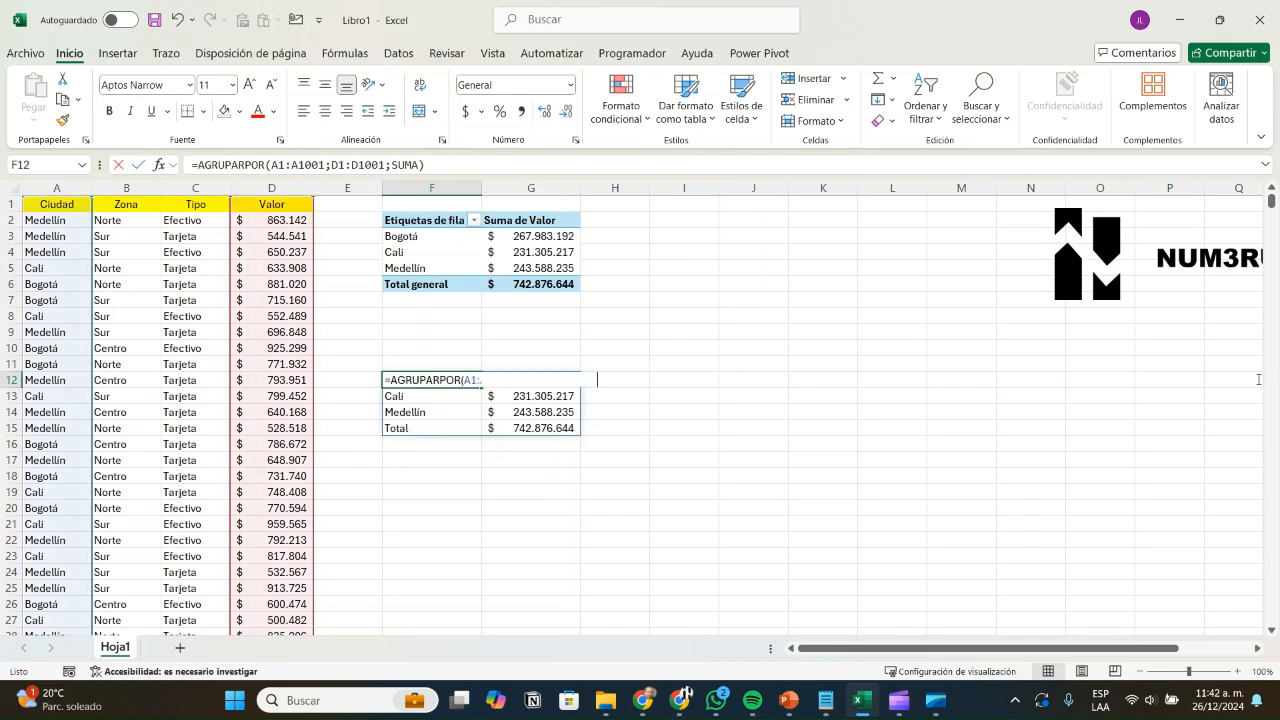
key("BackSpace")
key("BackSpace")
key("BackSpace")
key("BackSpace")
key("BackSpace")
key("BackSpace")
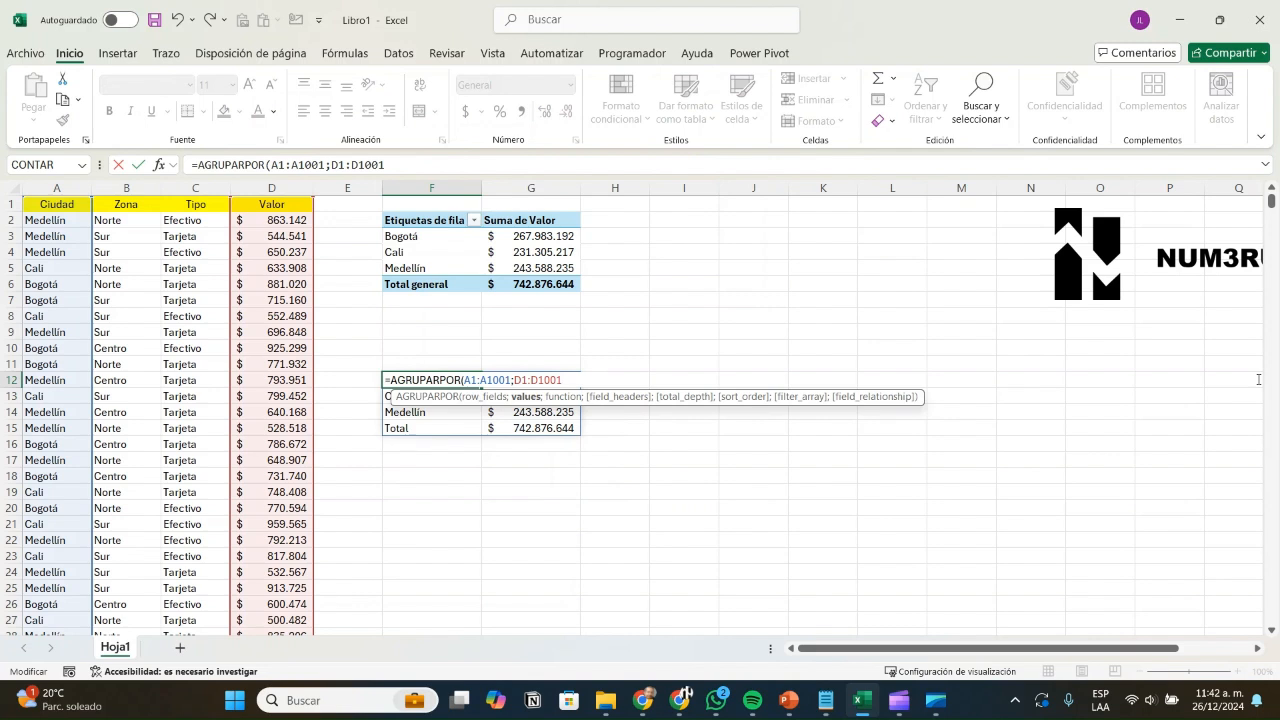
type(";")
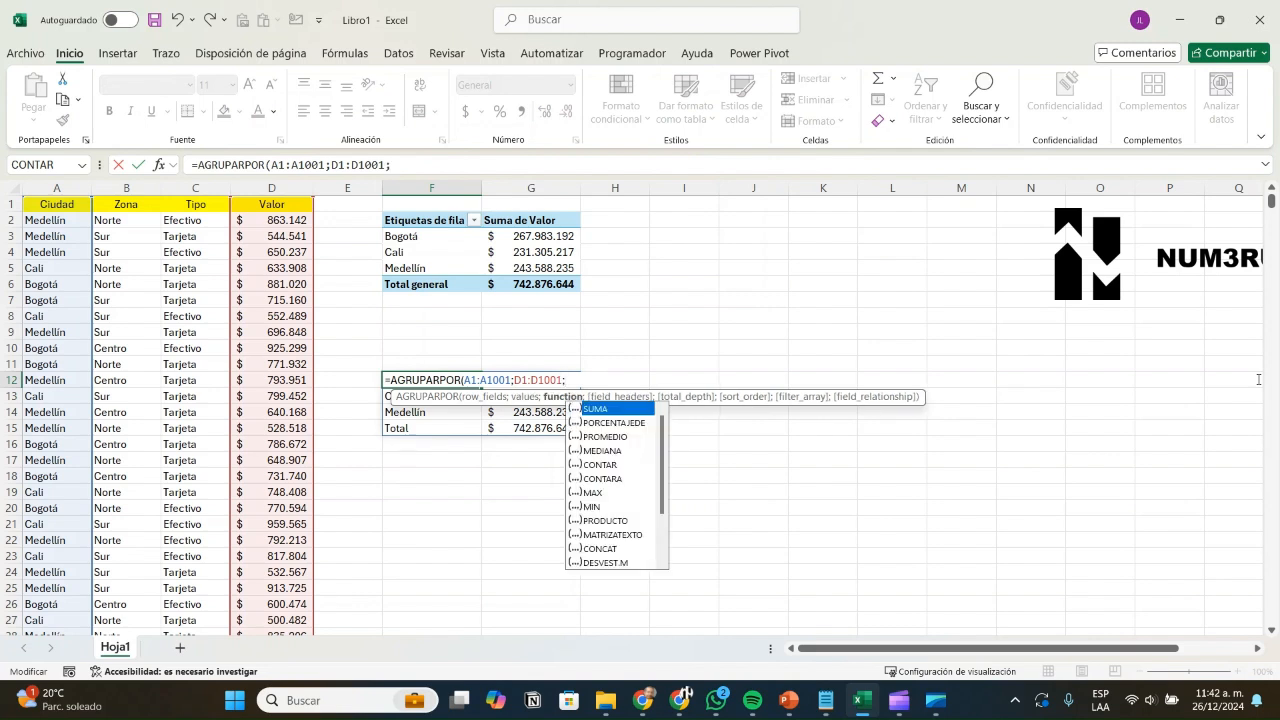
key("Down")
key("Down")
key("Up")
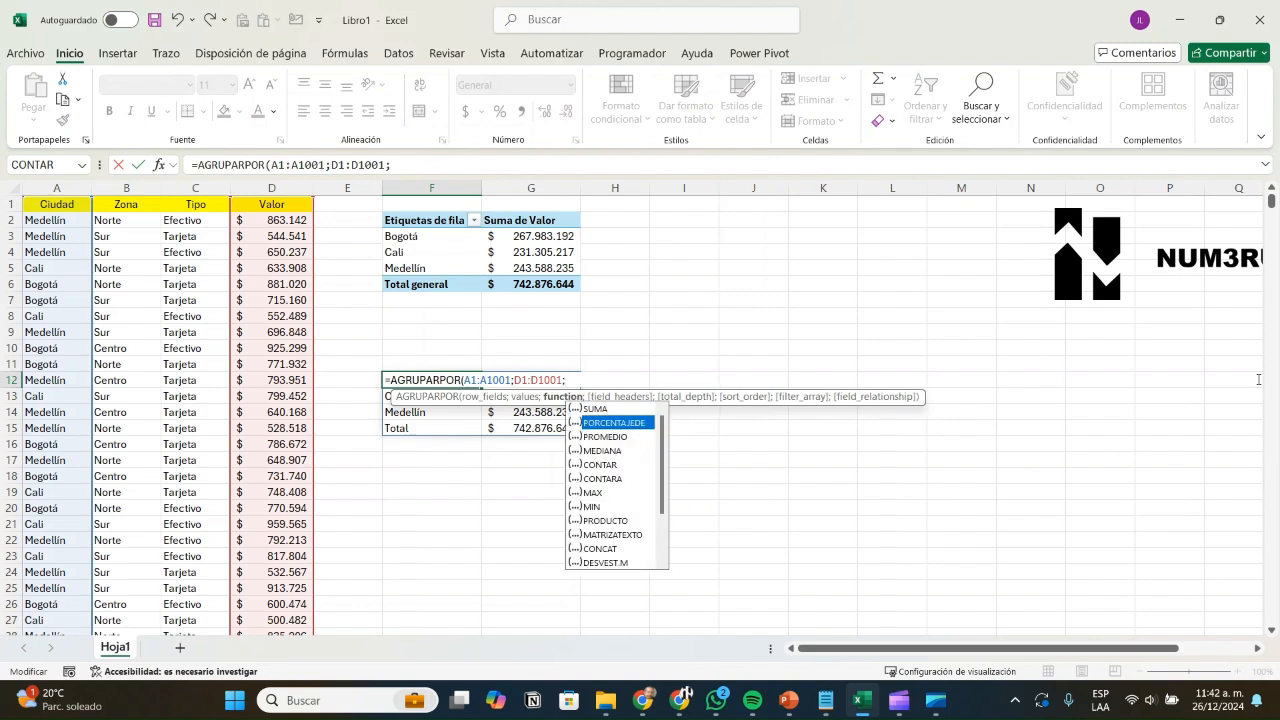
key("Down")
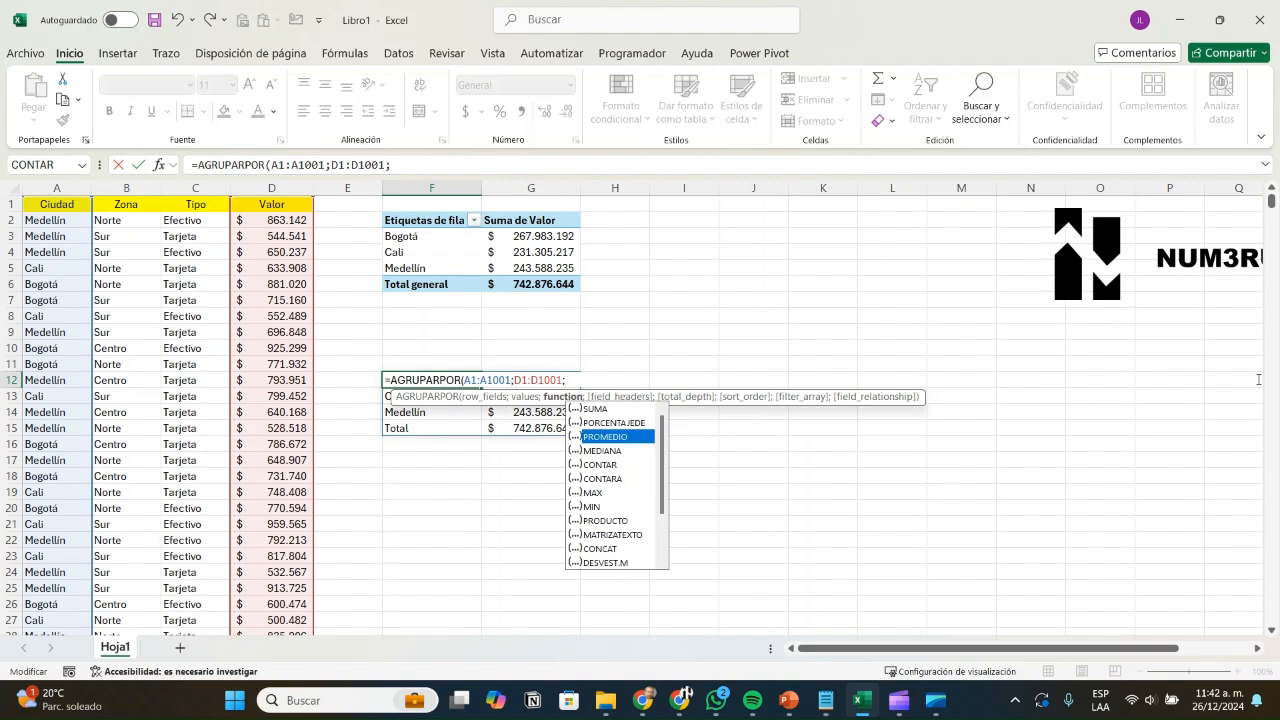
key("Down")
key("Down")
key("Down")
key("Down")
key("Down")
key("Down")
key("Down")
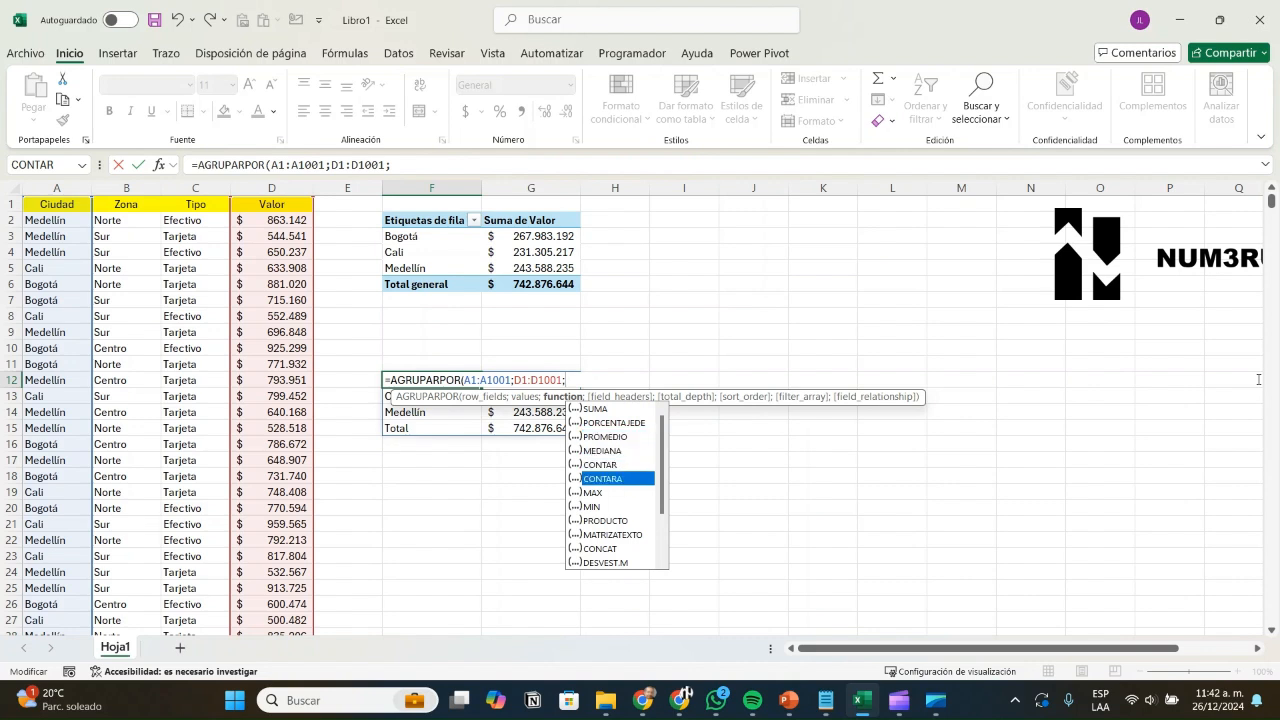
key("Down")
key("Down")
key("Down")
key("Down")
key("Down")
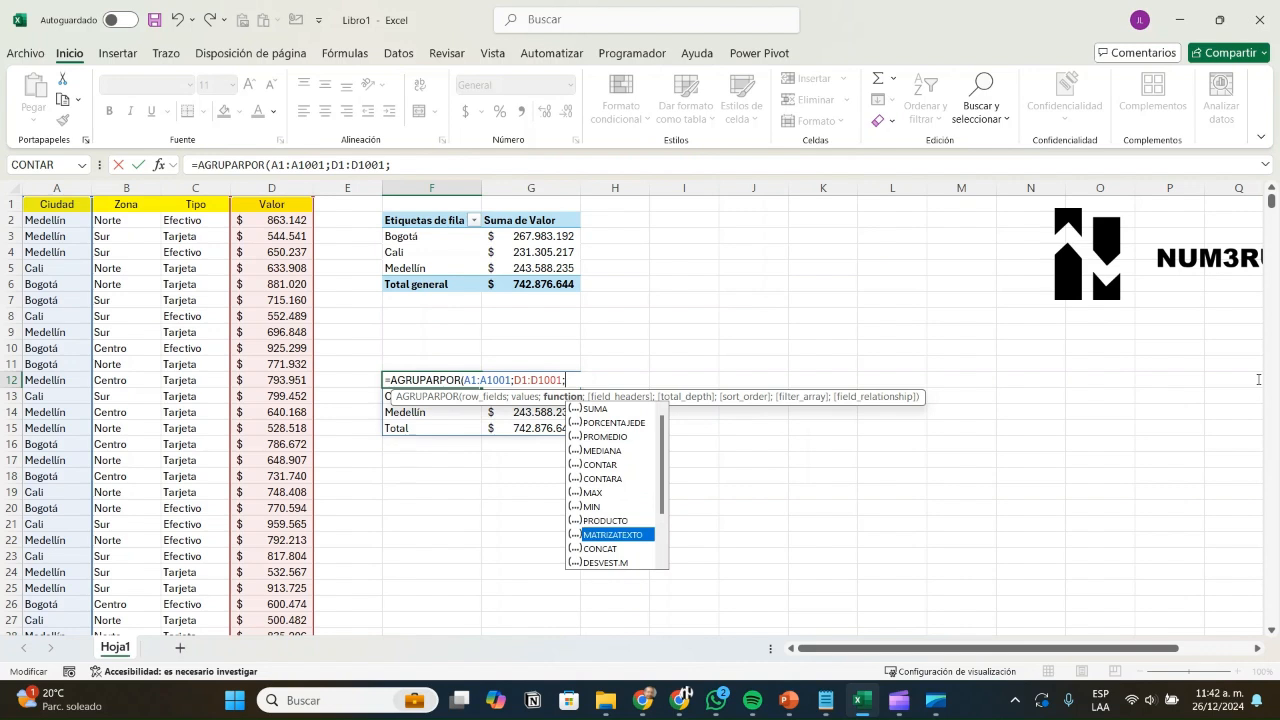
key("Down")
key("Down")
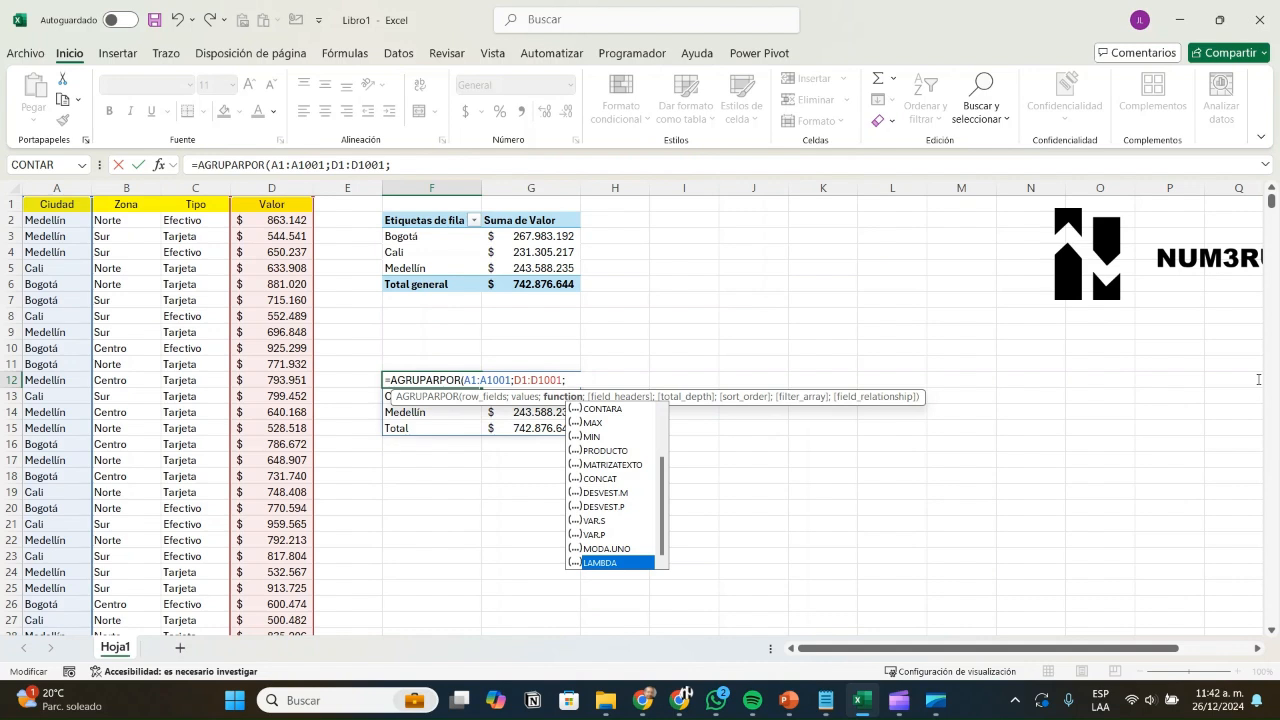
type("SUMA")
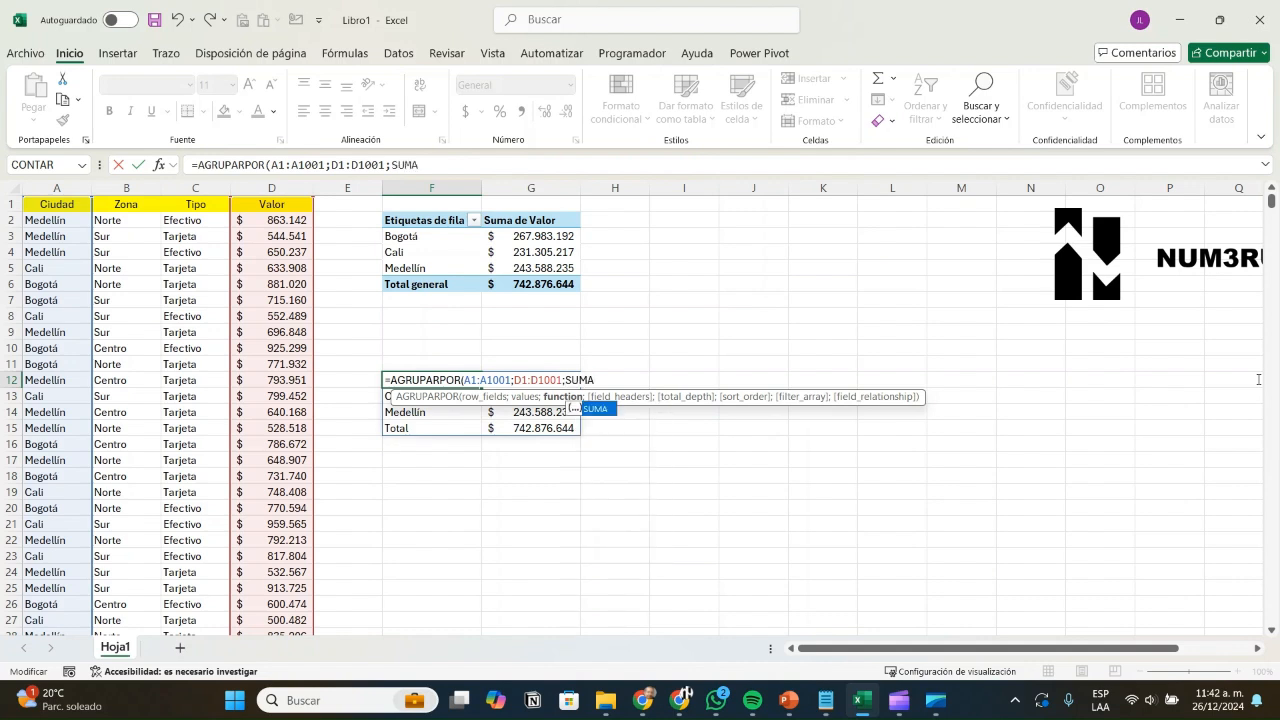
type(";")
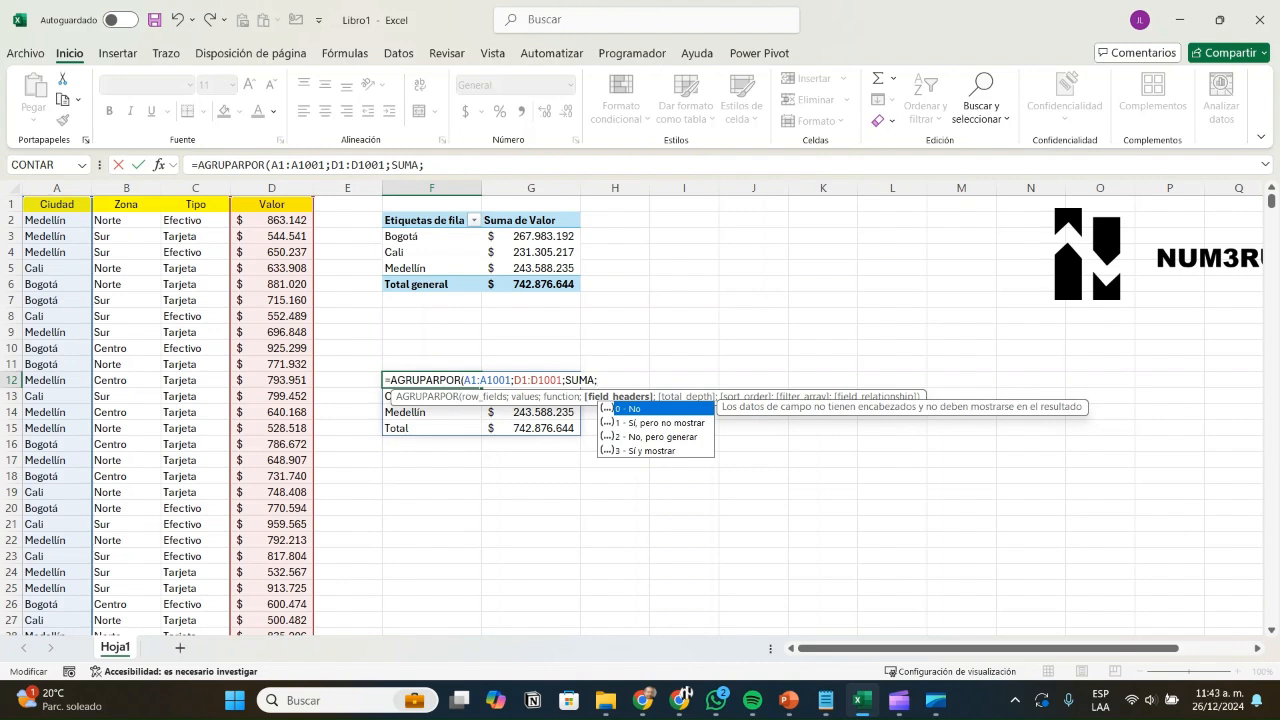
type("3")
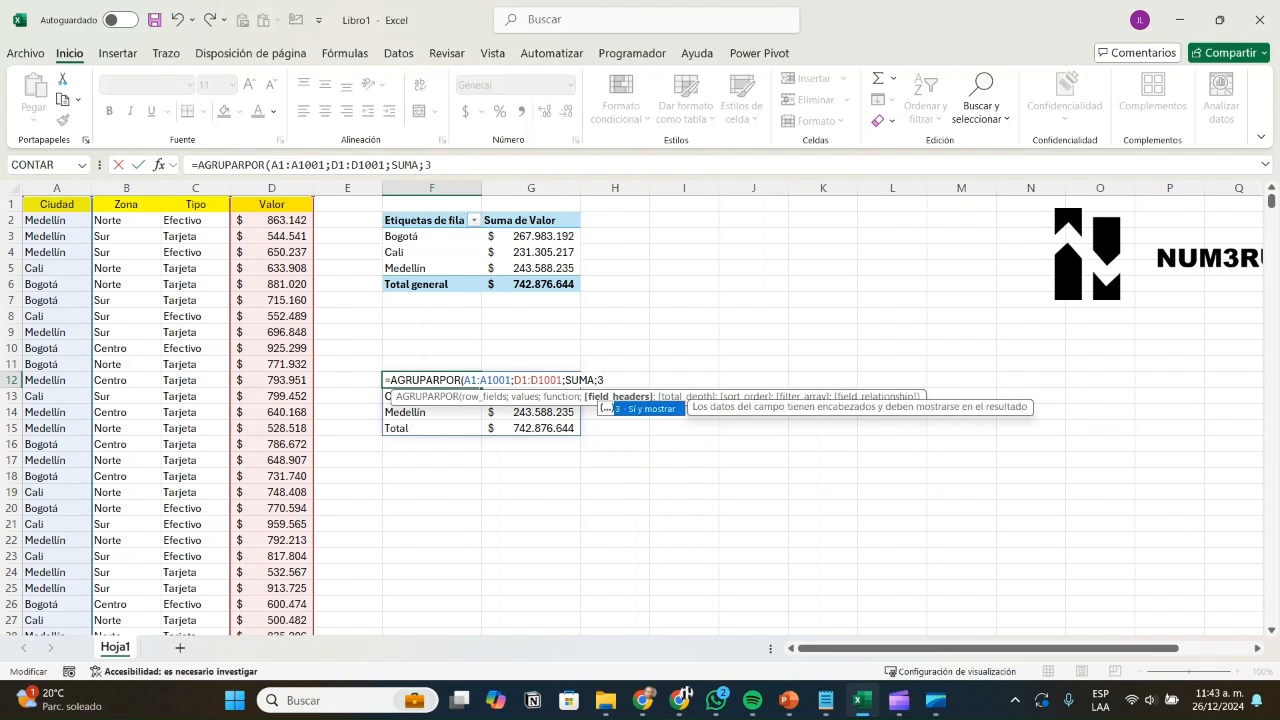
type(")")
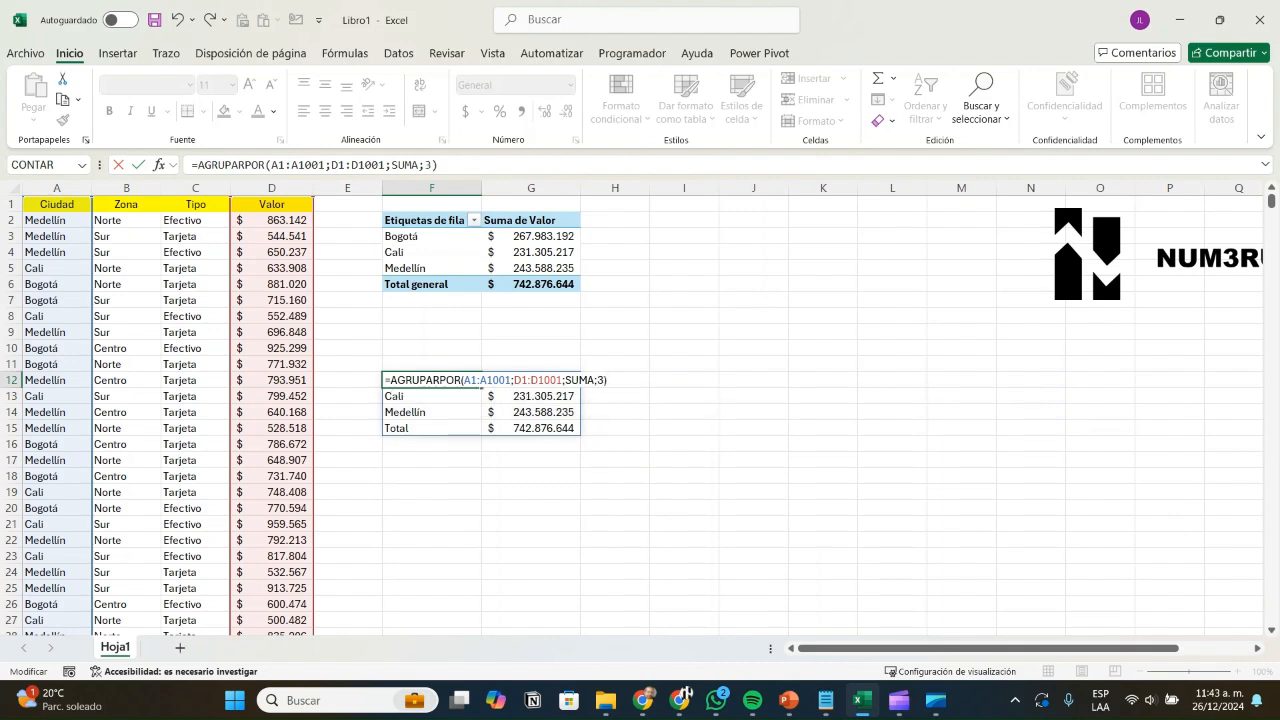
key("Return")
Step: Compare the new Ciudad/Valor headers and Total row with the pivot table
left_click(684, 460)
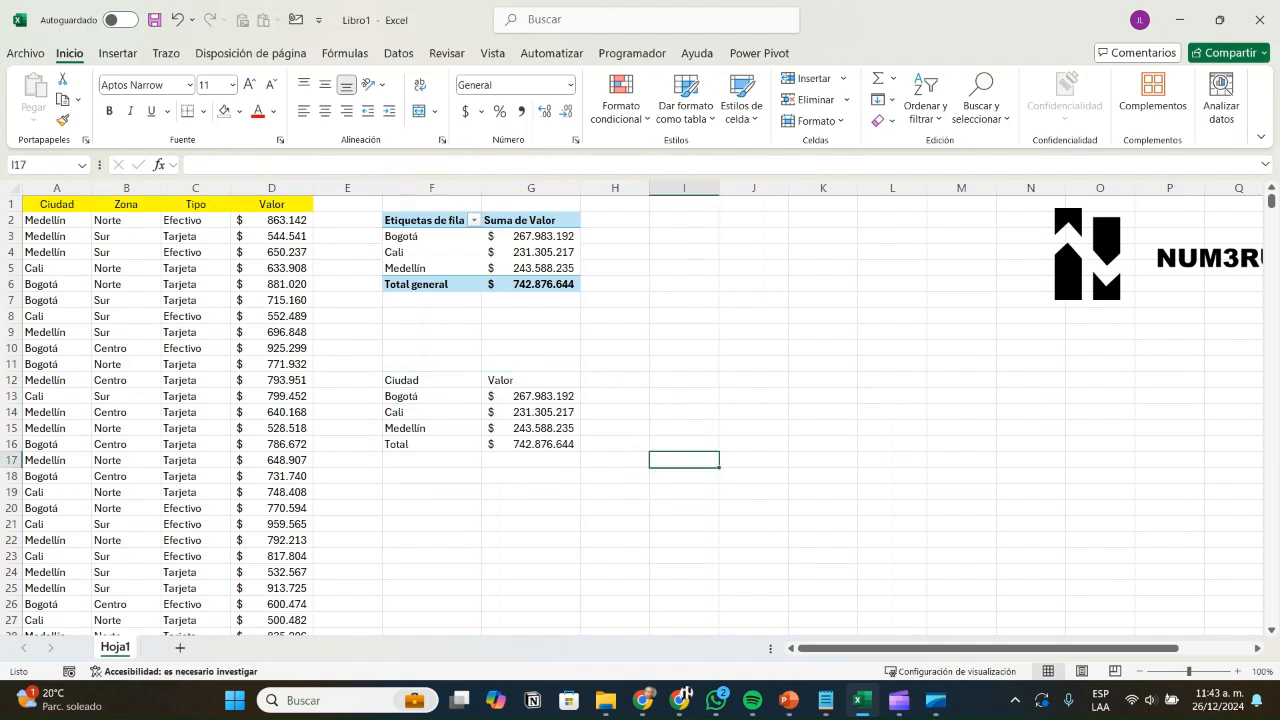
left_click_drag(432, 380, 531, 381)
left_click(458, 222)
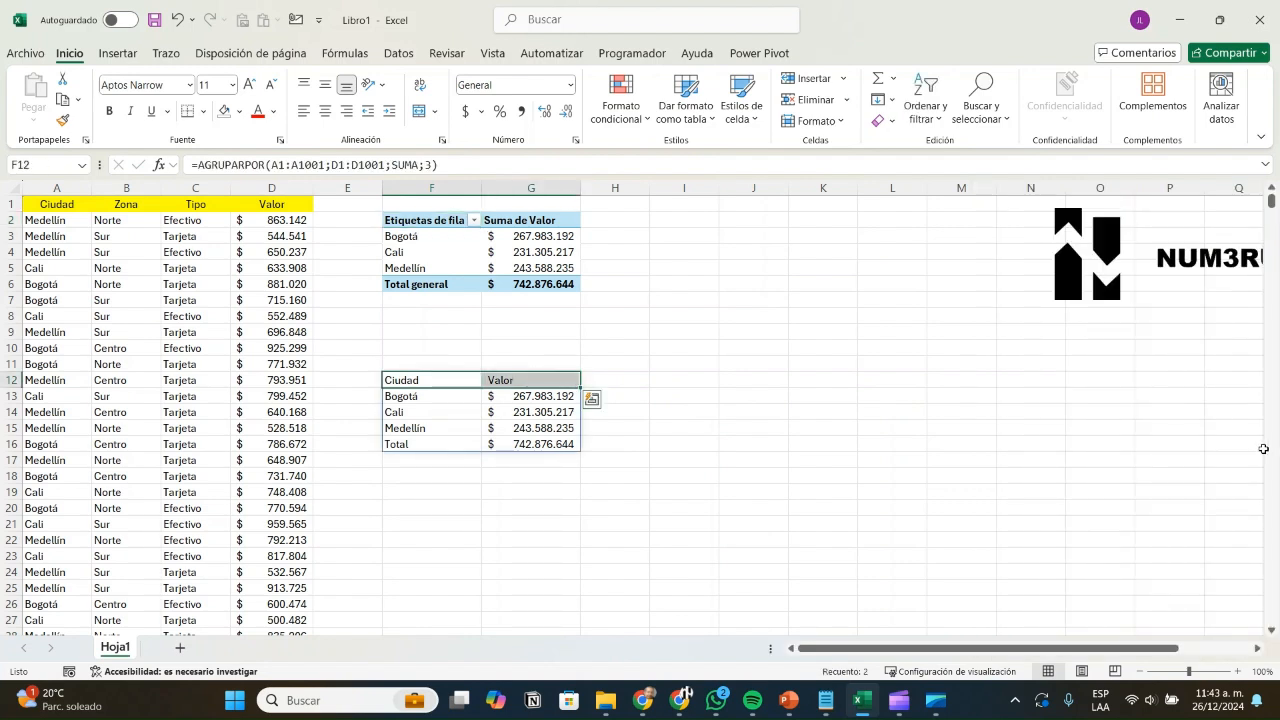
left_click_drag(432, 444, 531, 444)
left_click(684, 492)
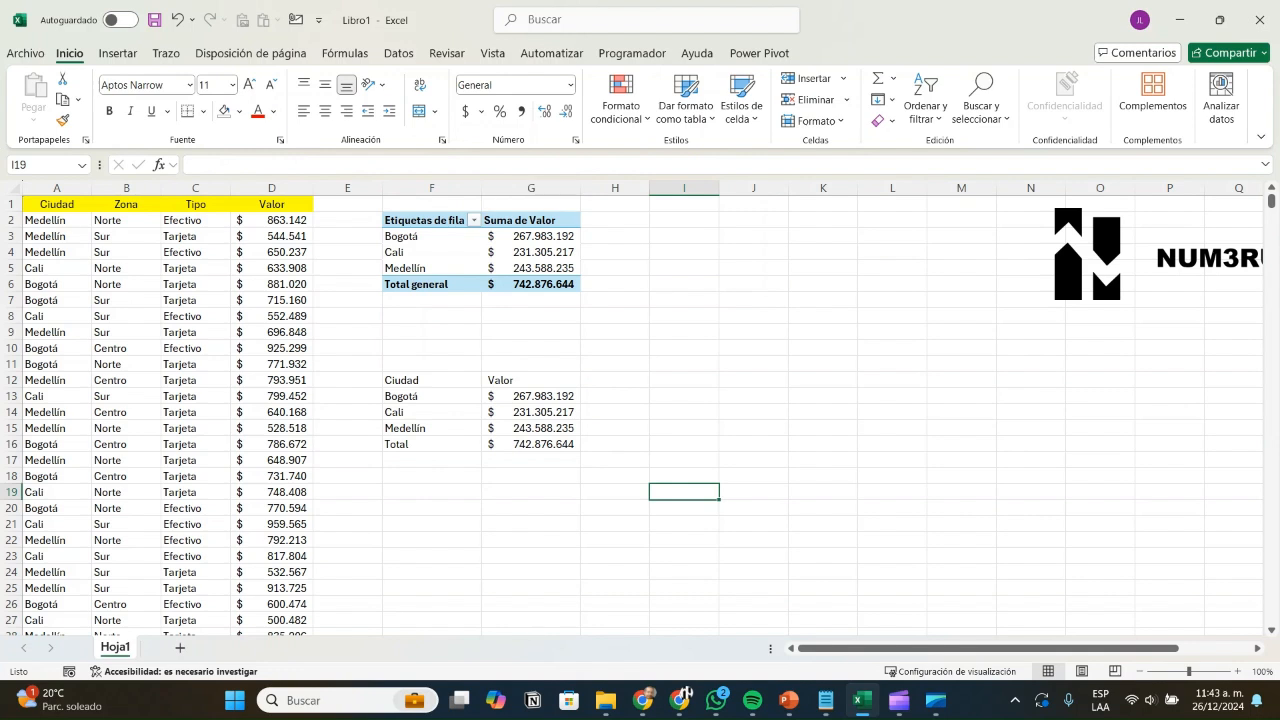
left_click(432, 380)
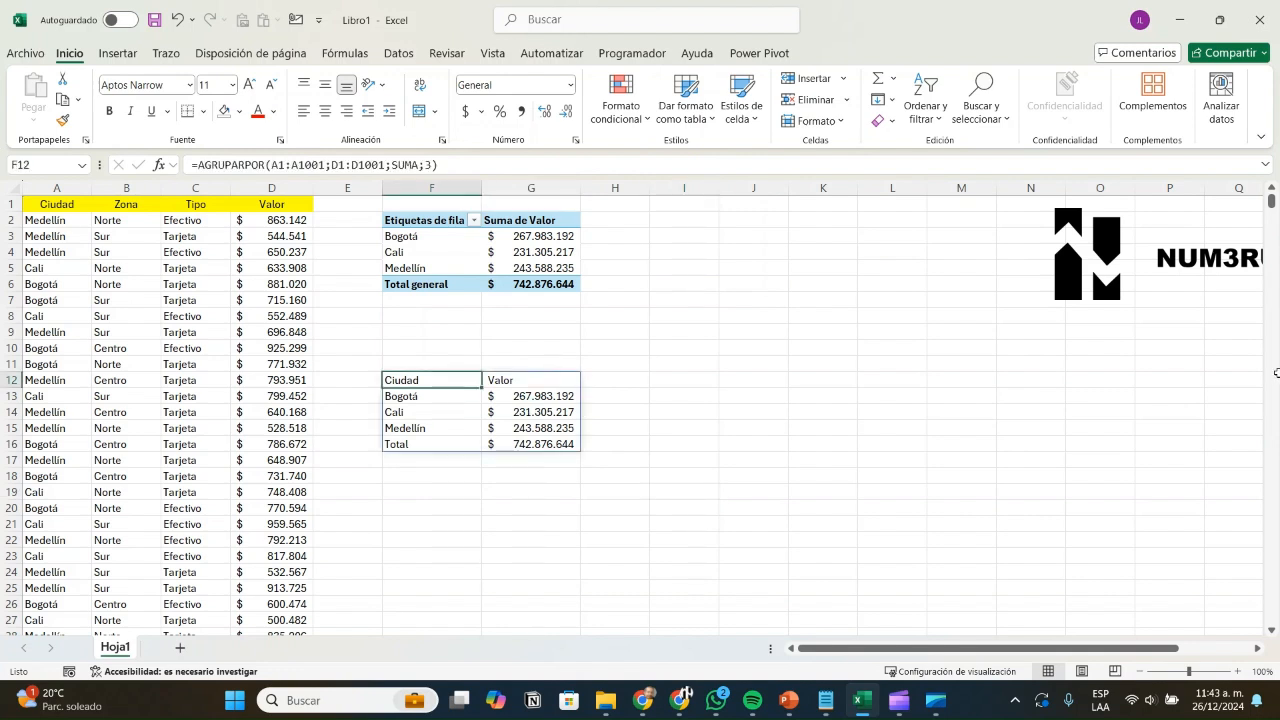
Step: Add total_depth 0 to the F12 formula, turning the totals off
left_click(440, 164)
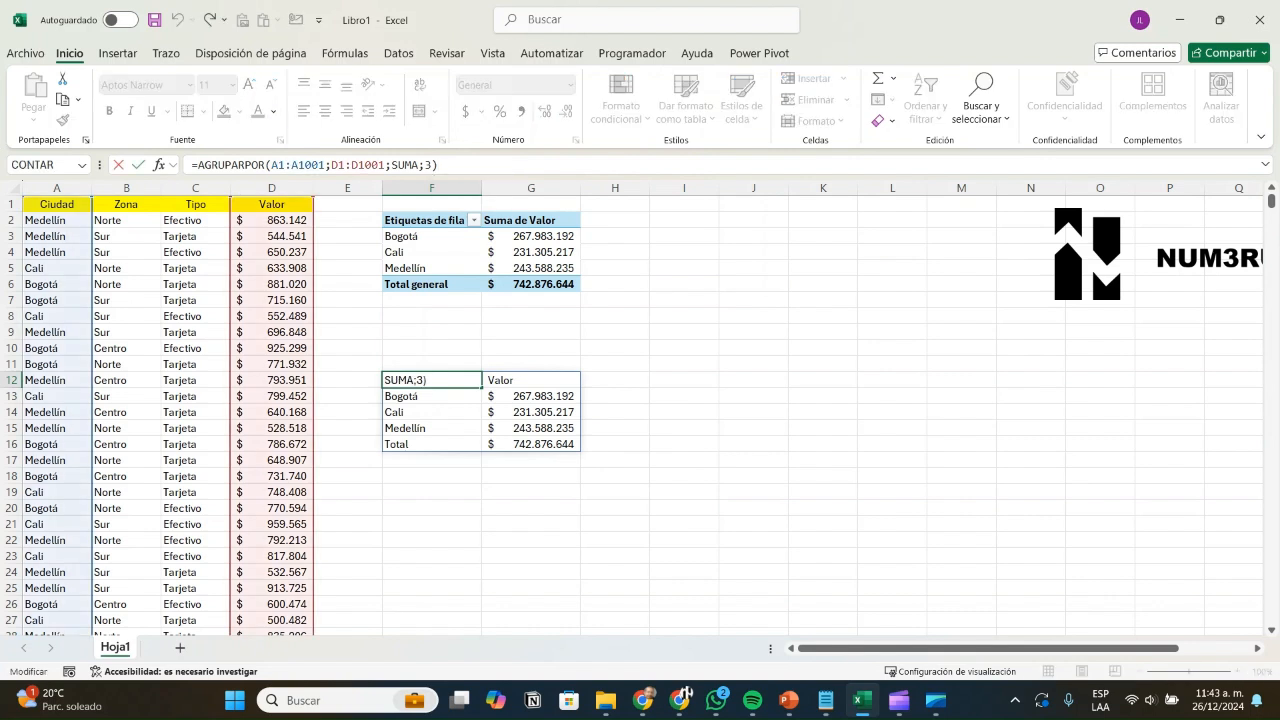
left_click(432, 380)
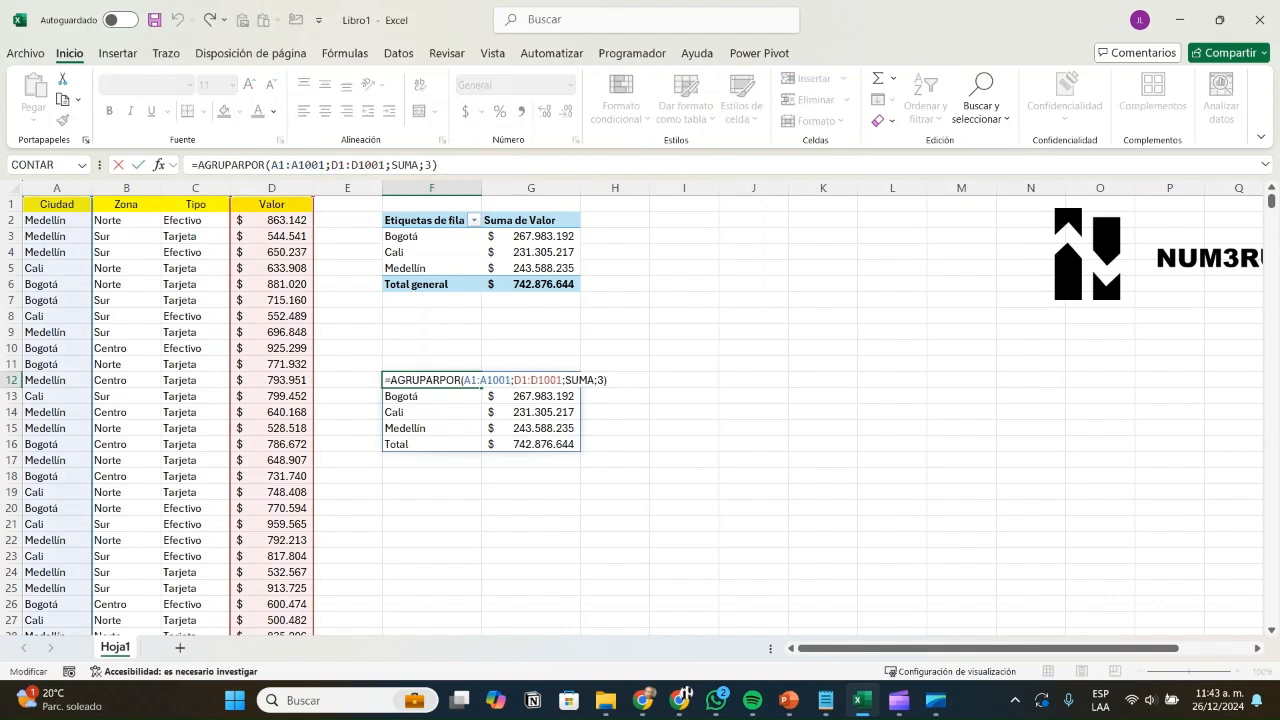
key("BackSpace")
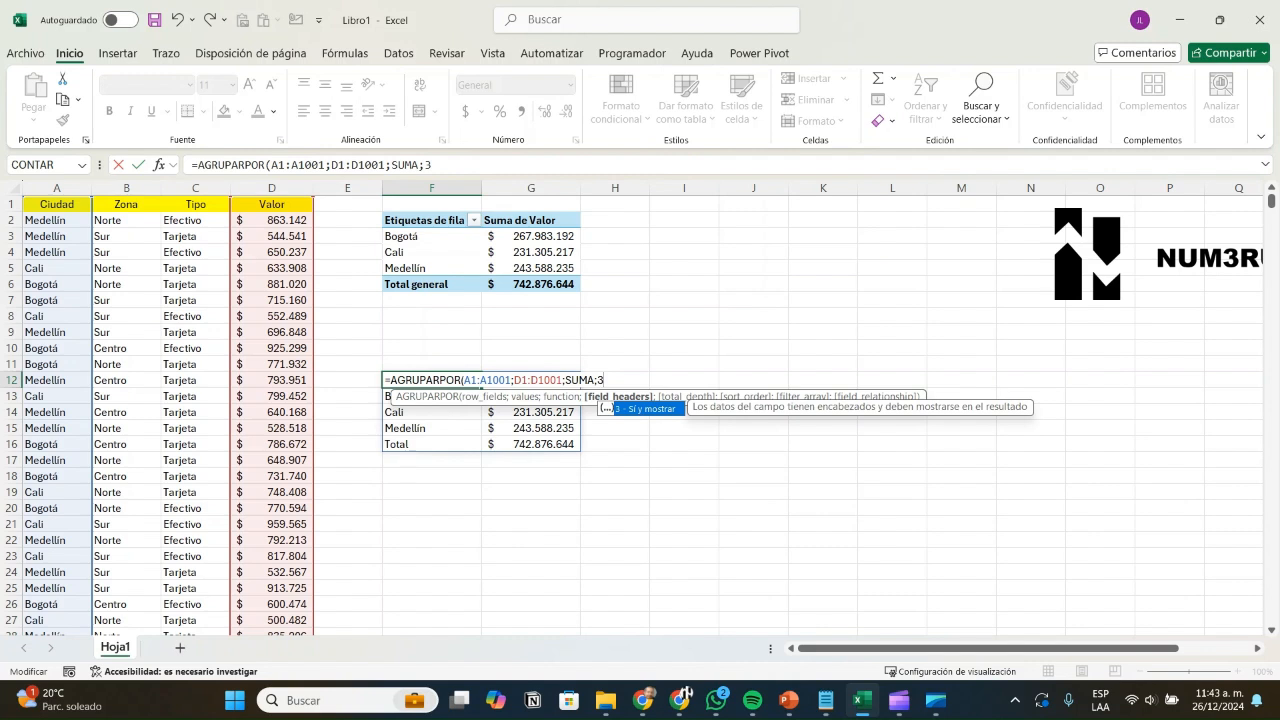
type(";")
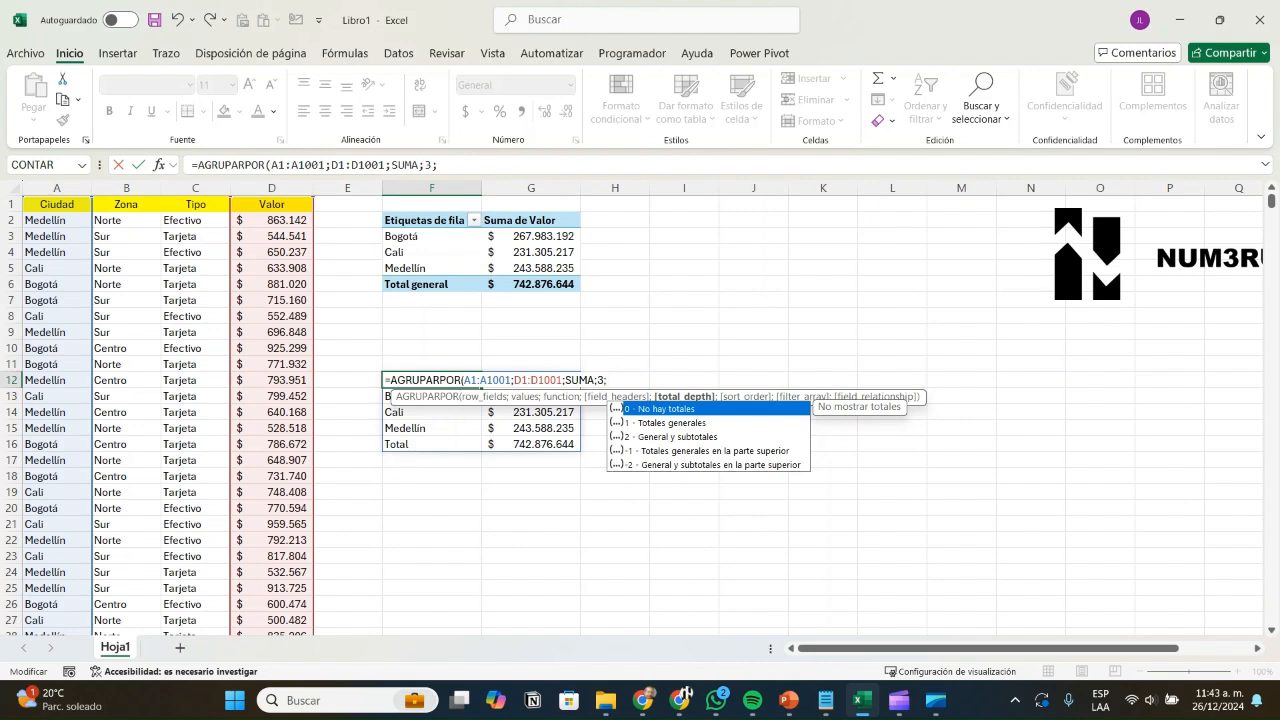
type("0)")
key("Return")
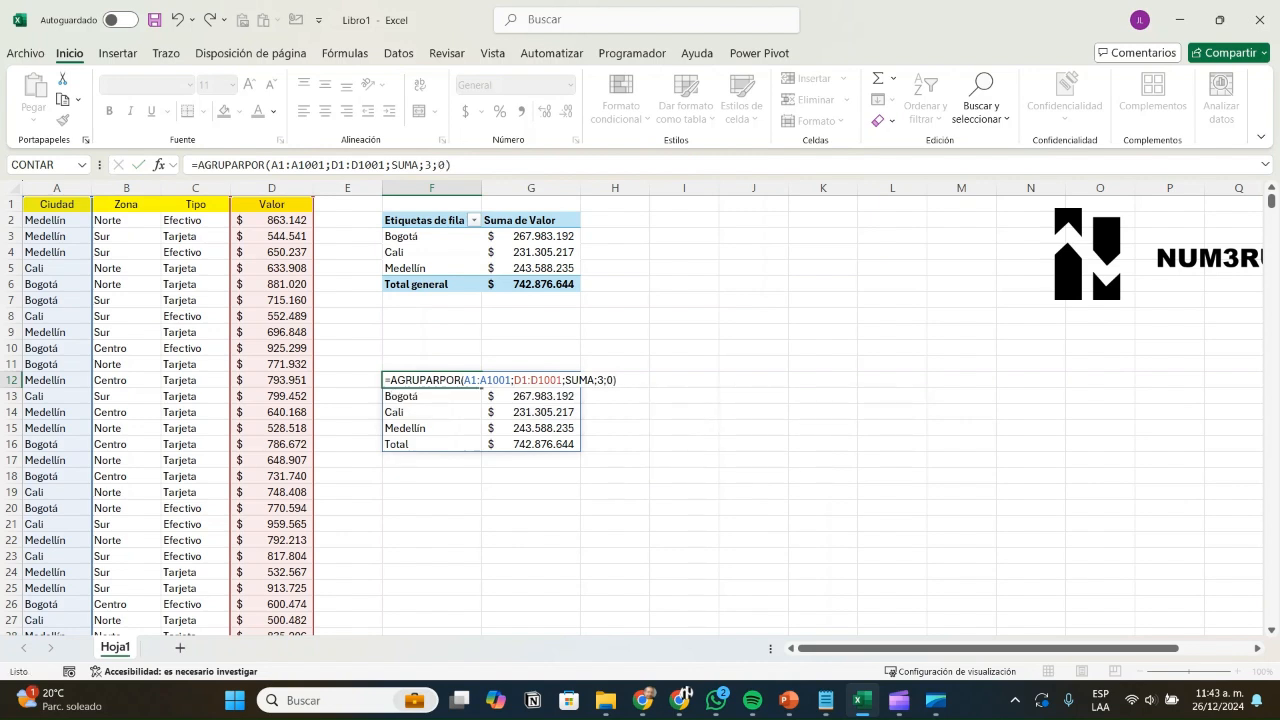
key("Down")
key("Down")
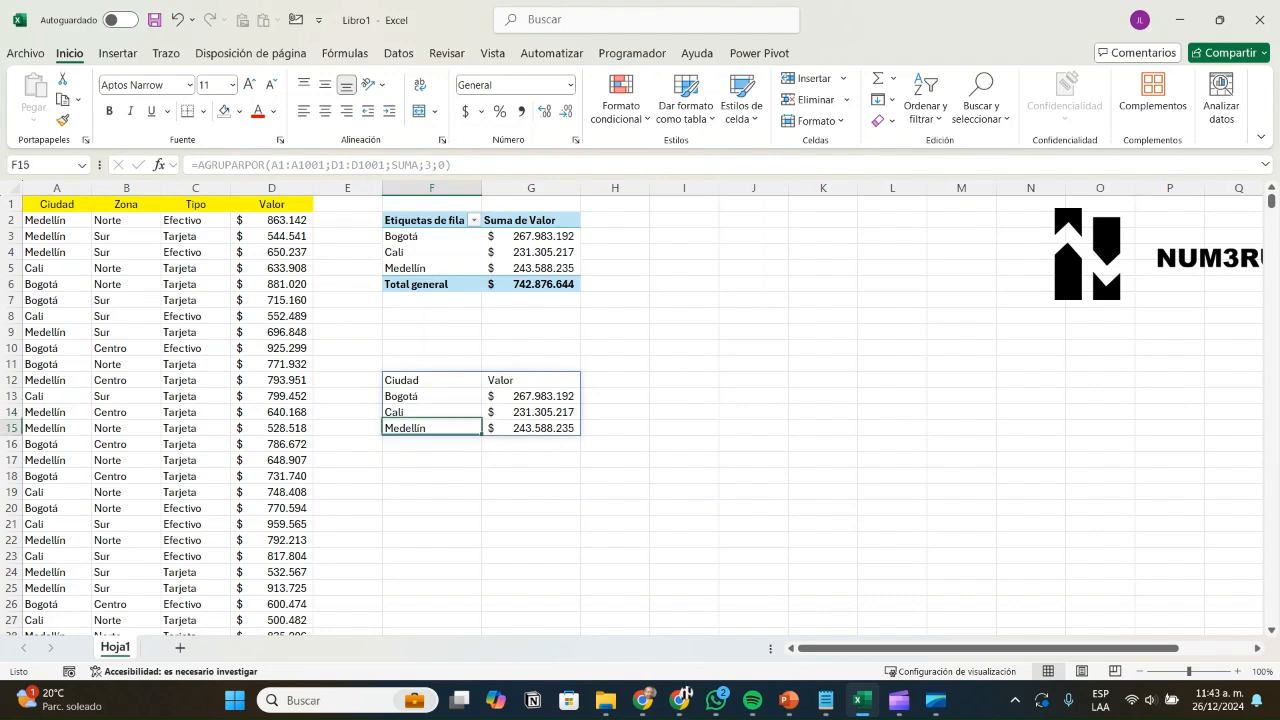
key("Up")
key("Up")
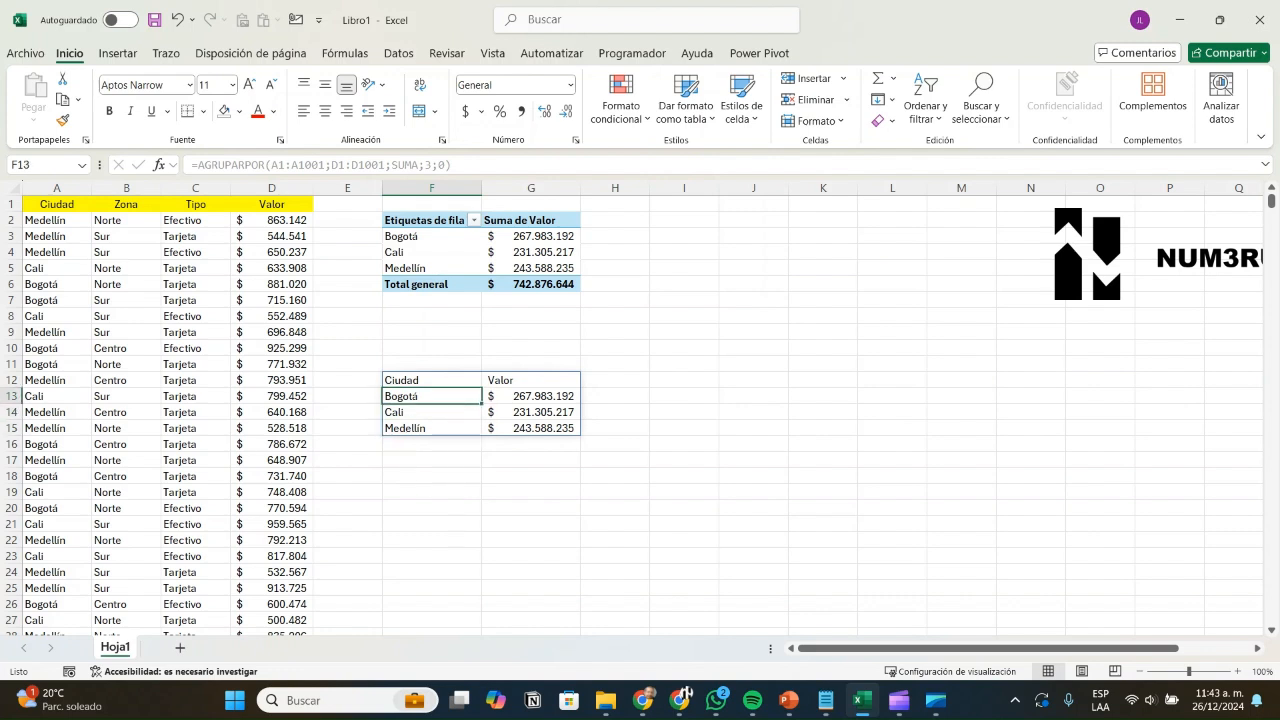
key("Up")
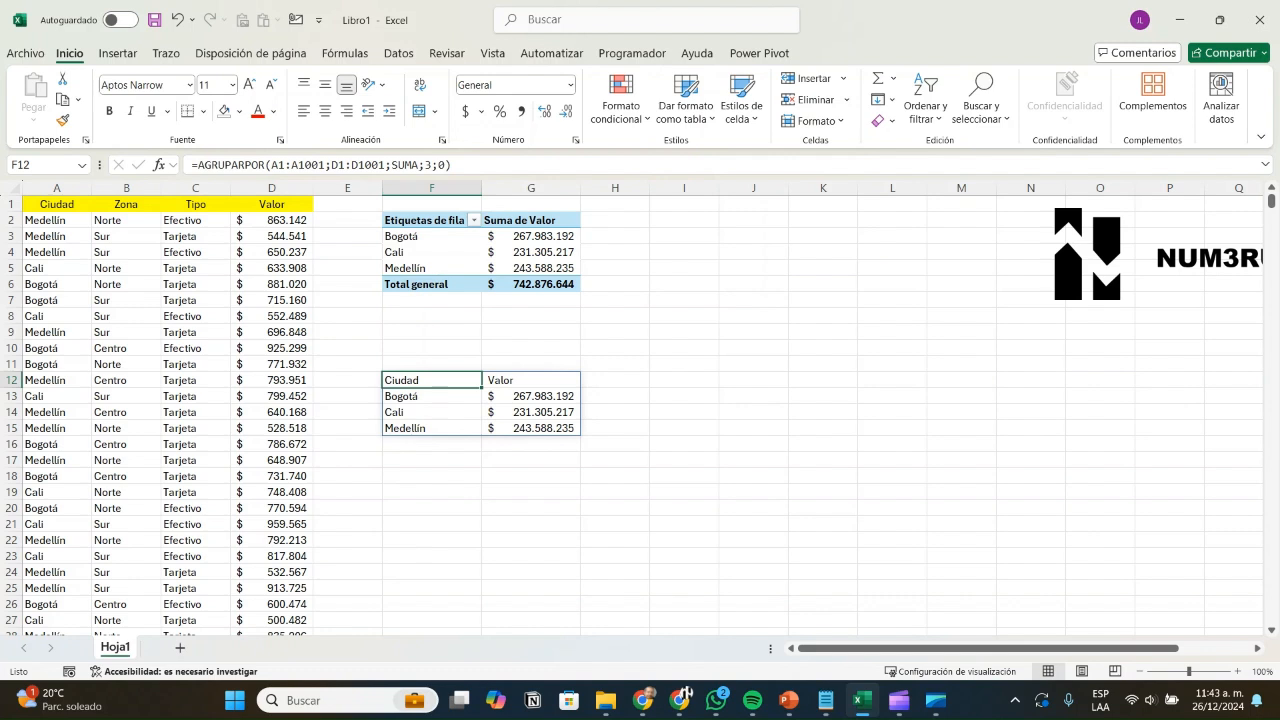
Step: Change total_depth to -1 so the Total row appears above the cities
left_click(443, 165)
key("BackSpace")
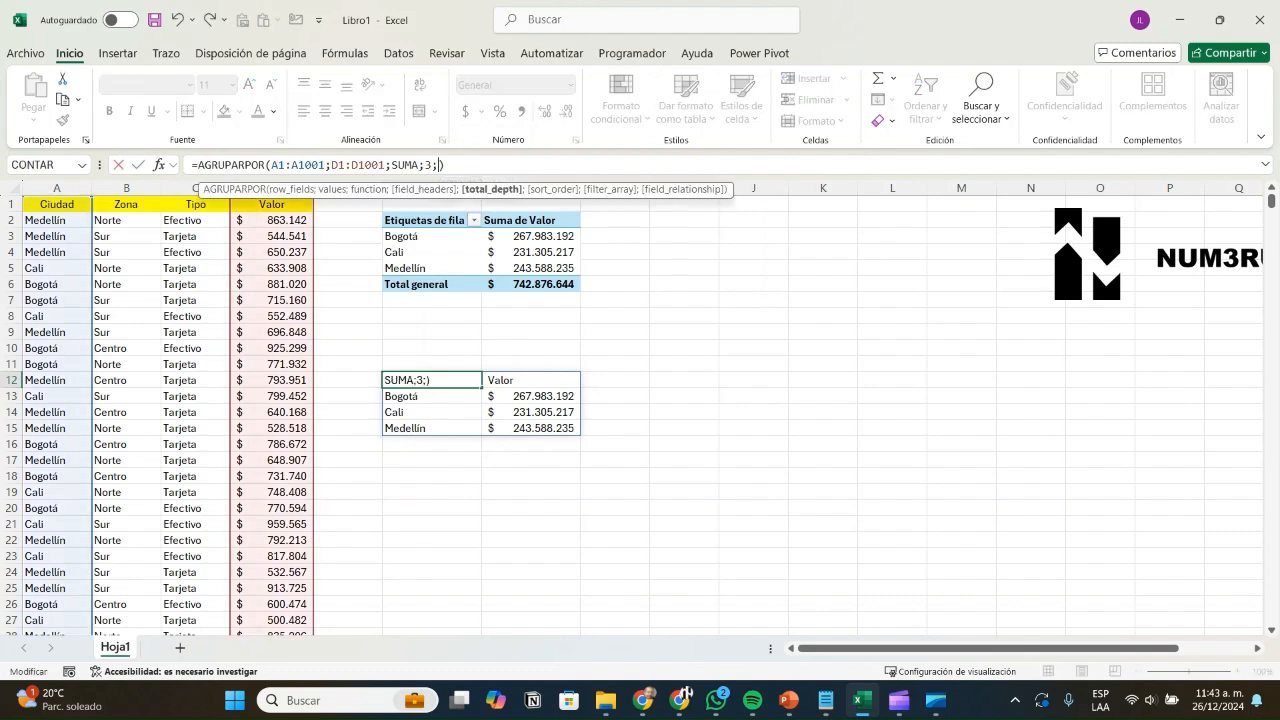
type("-1")
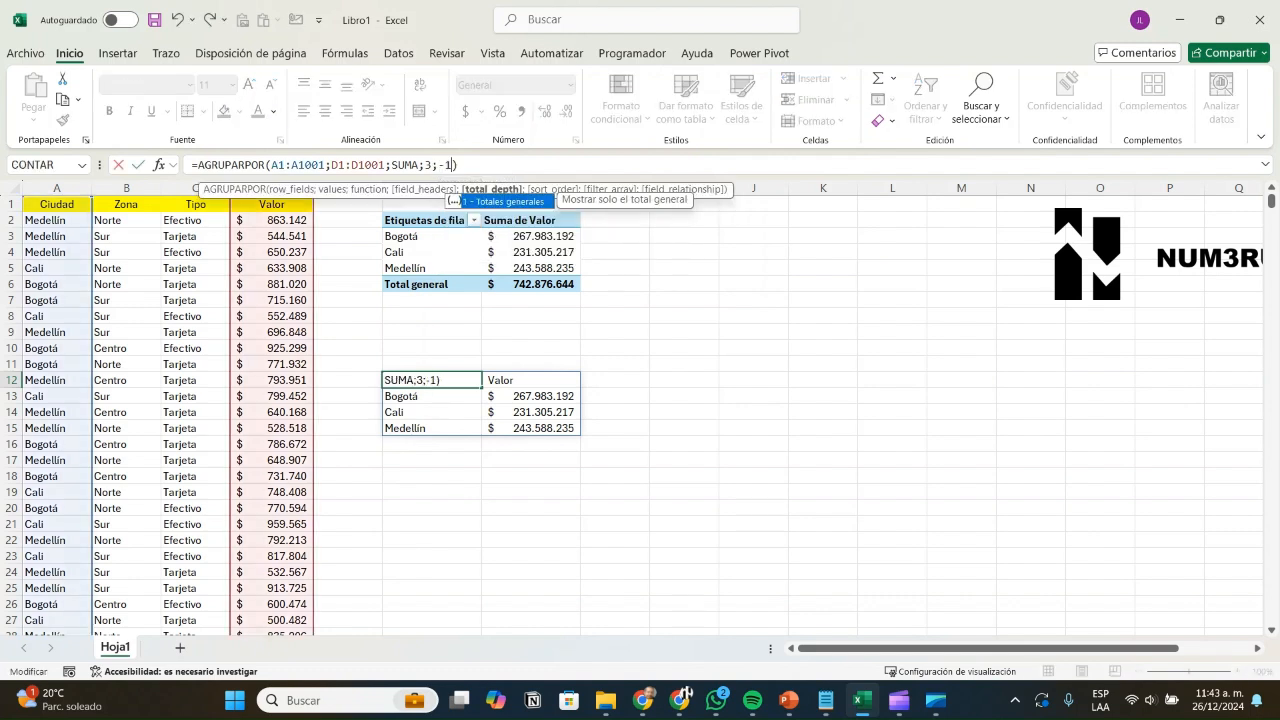
key("Return")
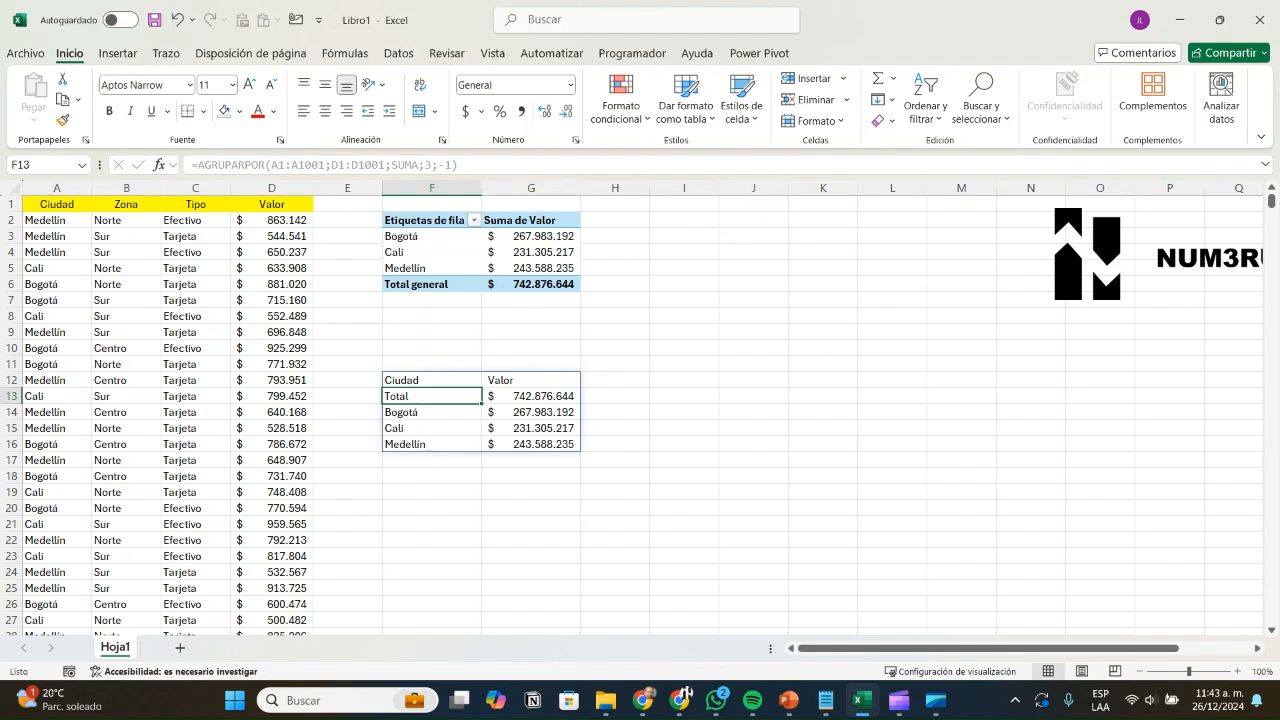
key("shift+Right")
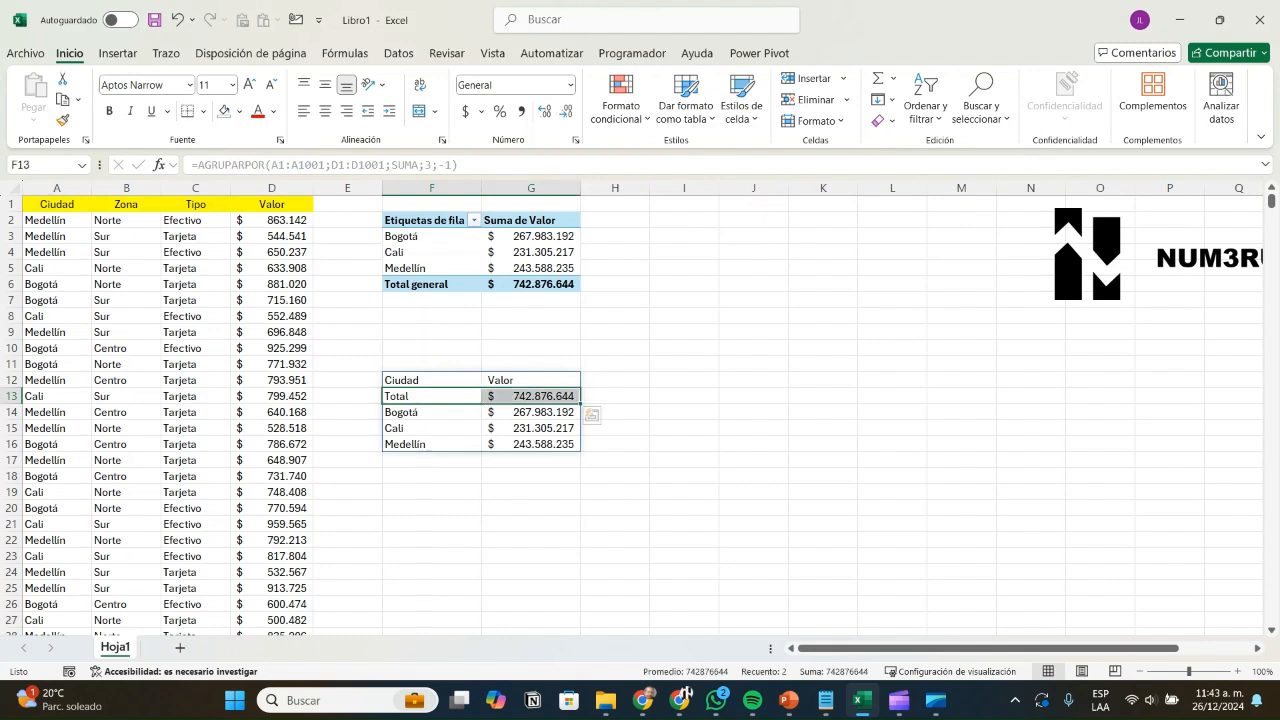
key("Down")
key("shift+Down")
key("shift+Down")
key("shift+Right")
key("Up")
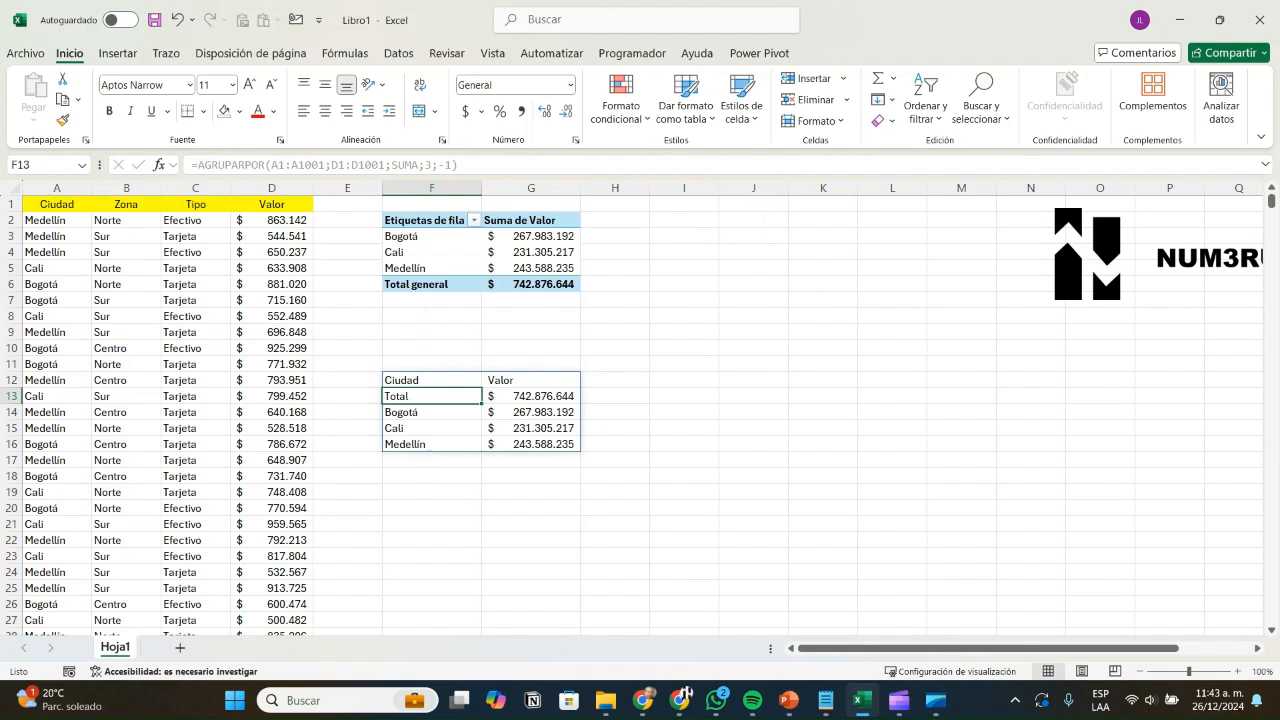
key("Up")
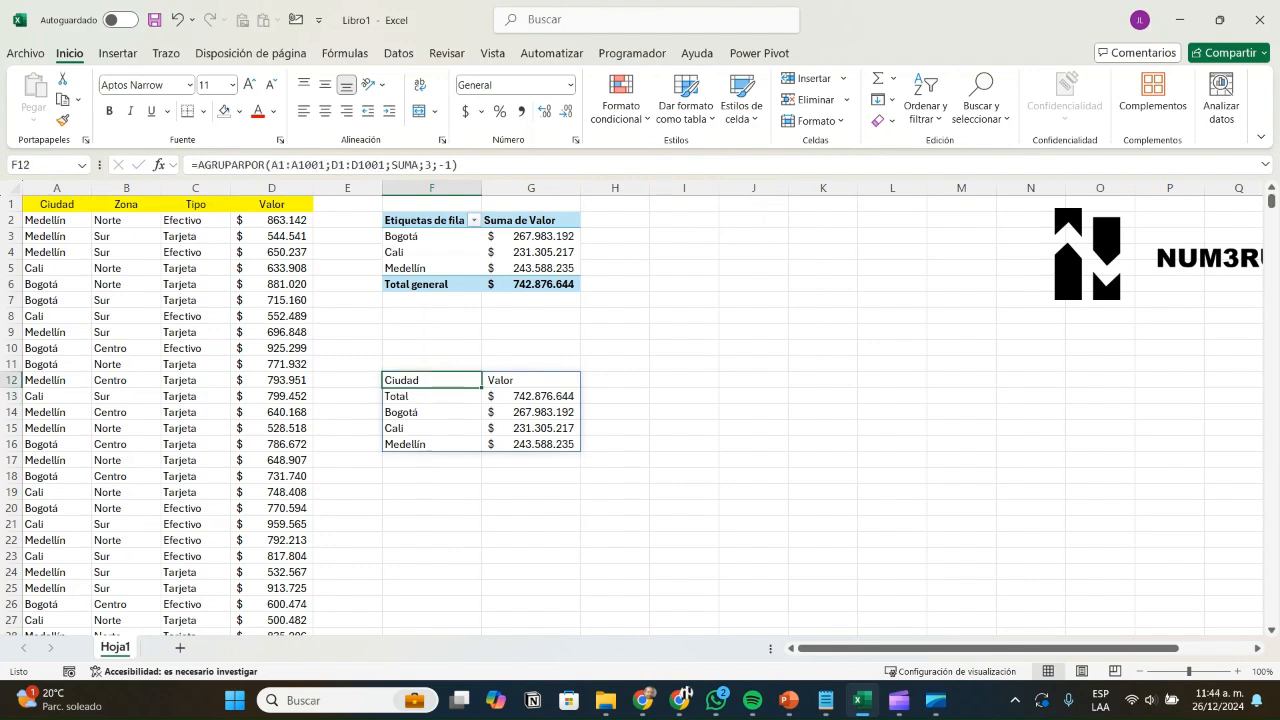
key("F2")
Step: Change total_depth to 1, moving the 742.876.644 Total row back to the bottom
key("Left")
key("Left")
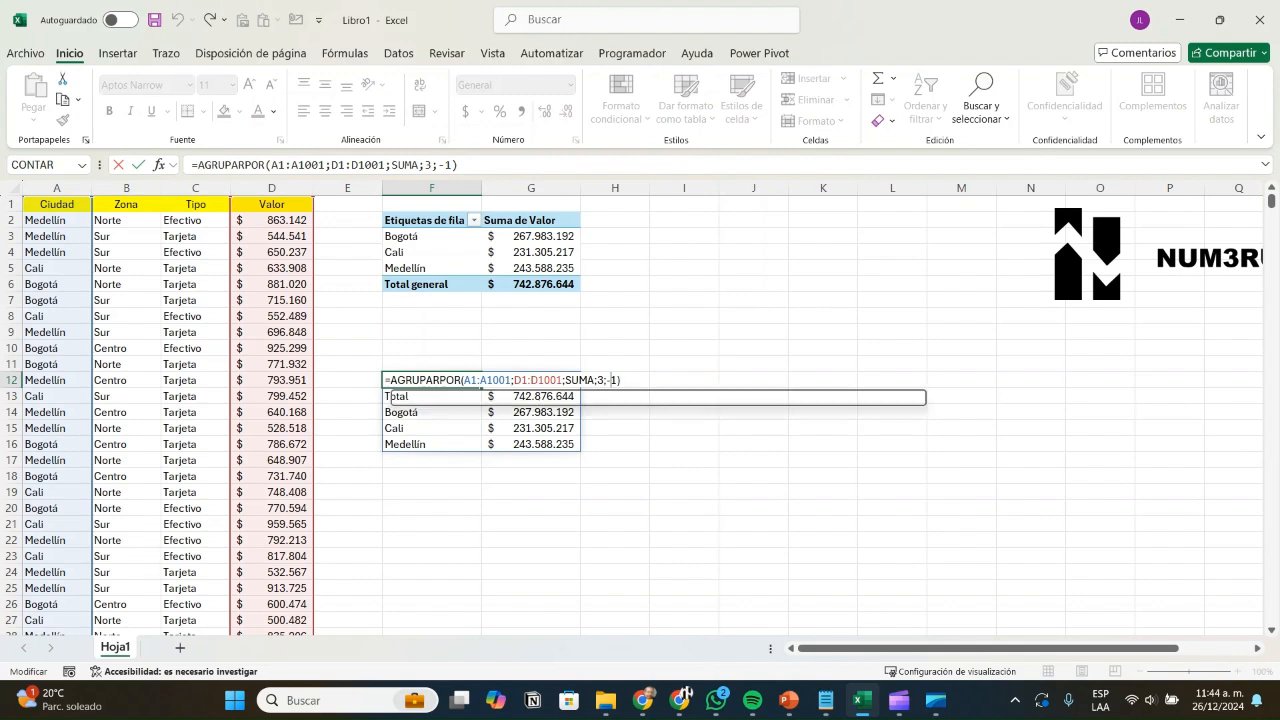
key("BackSpace")
key("Return")
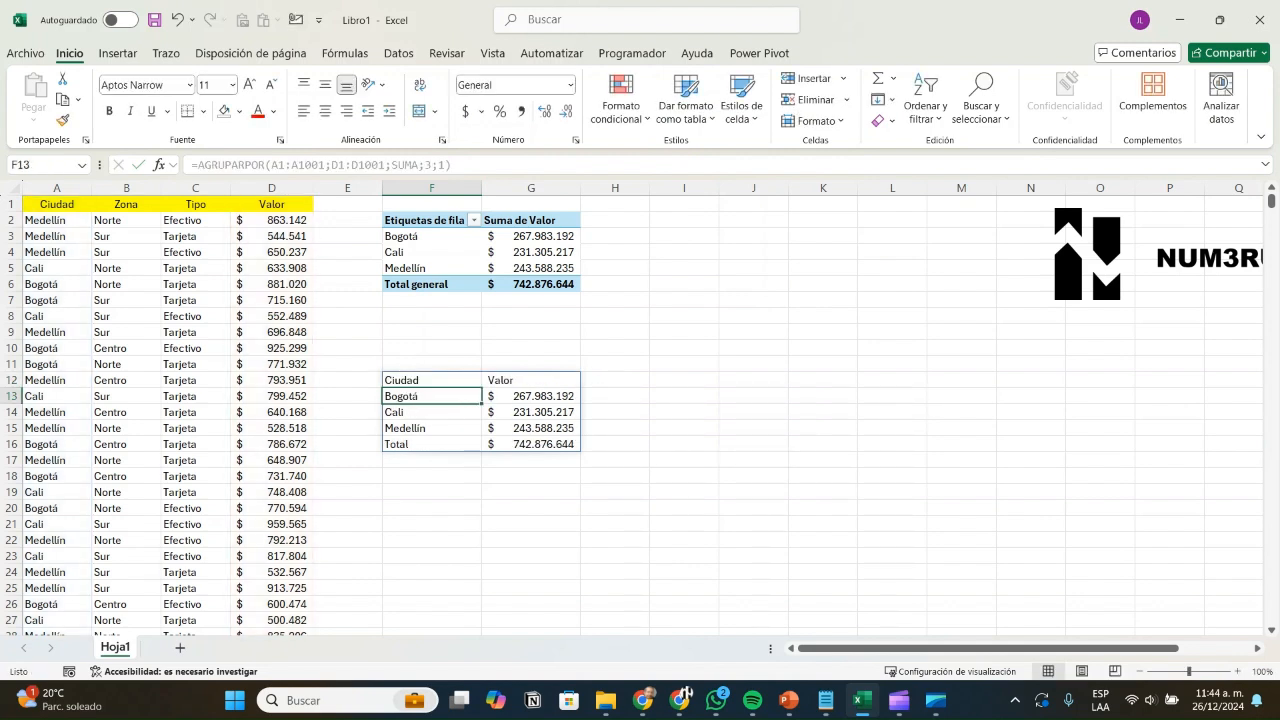
key("Down")
key("Down")
key("Down")
key("Down")
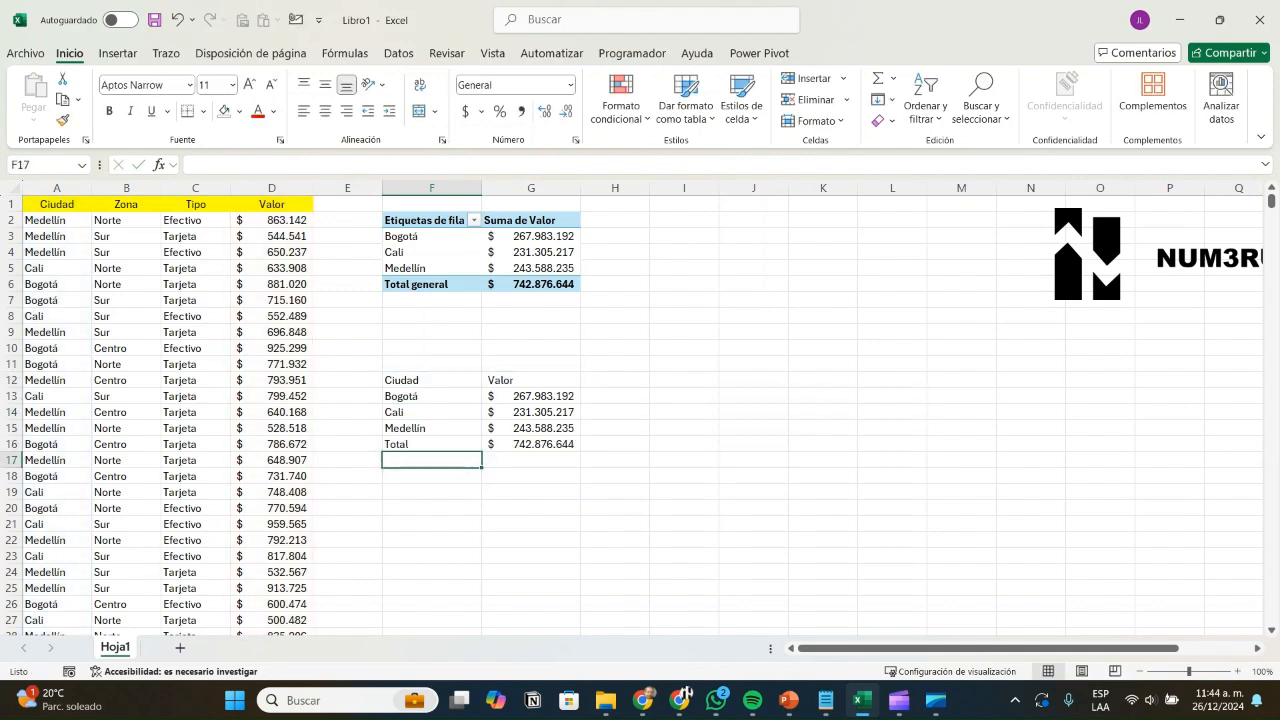
key("Up")
key("Up")
key("Up")
key("Up")
key("Up")
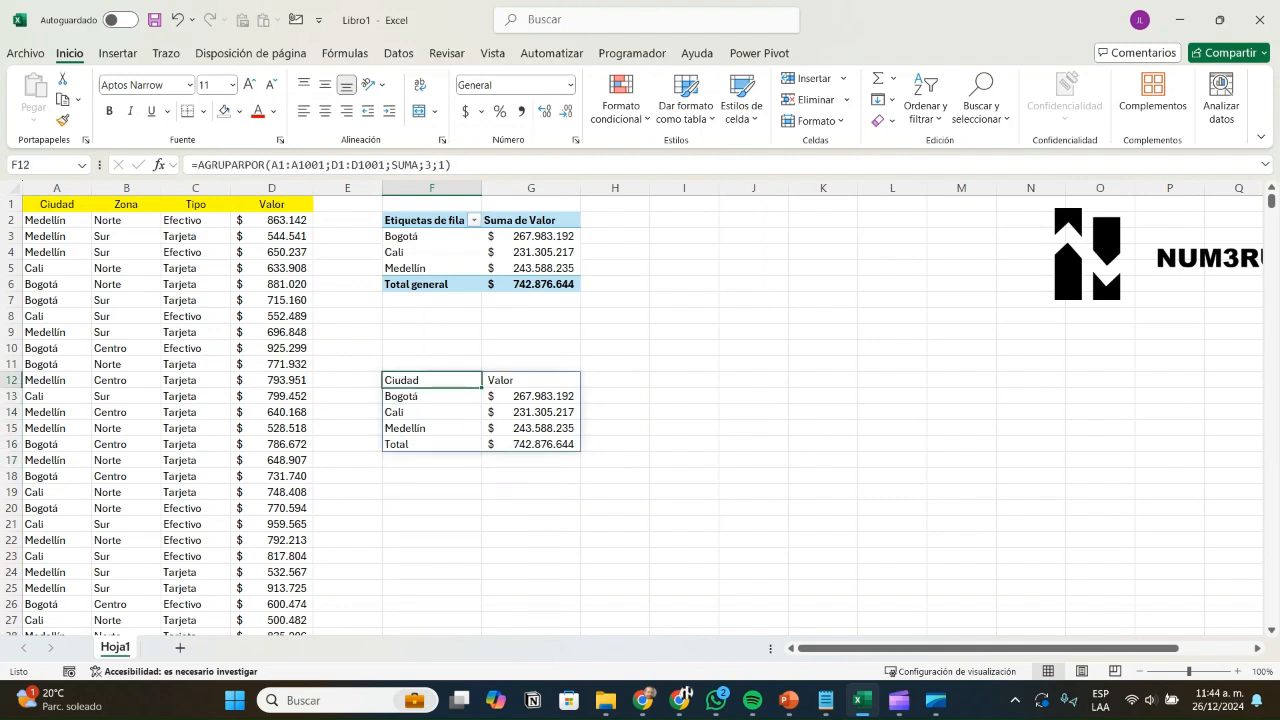
Step: Re-commit the F12 formula with its closing parenthesis and reopen it for editing
key("F2")
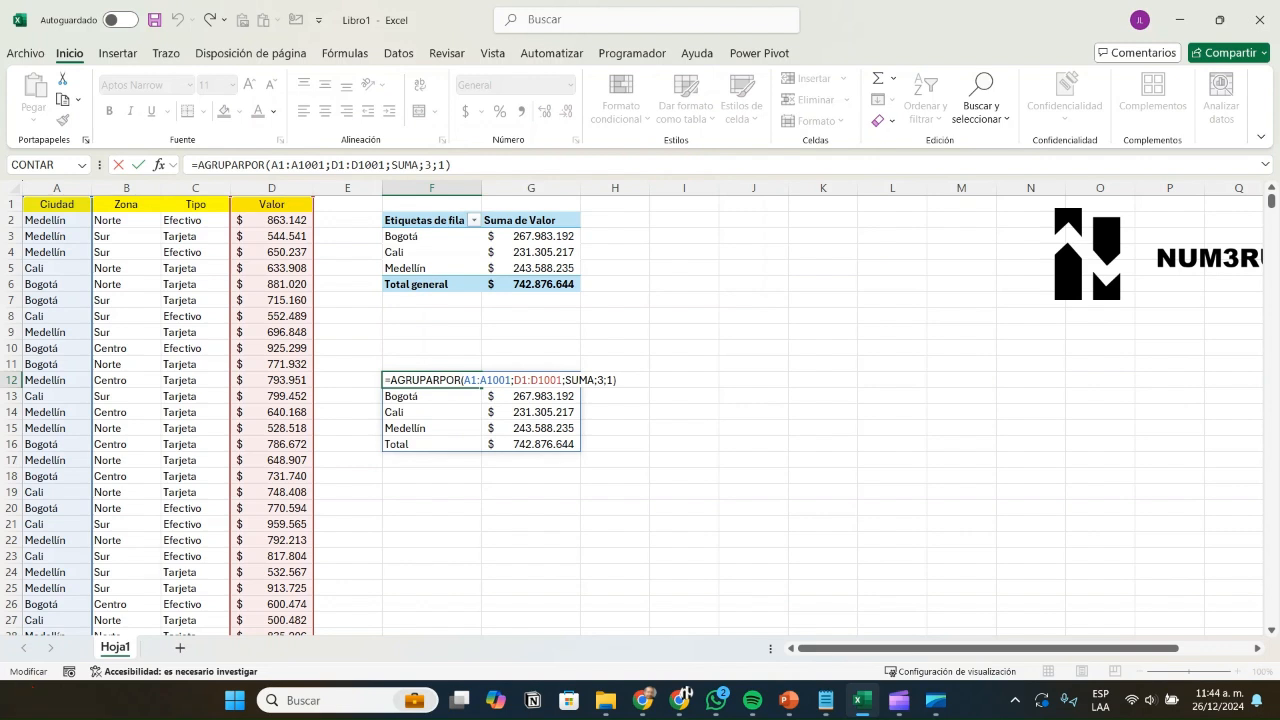
key("BackSpace")
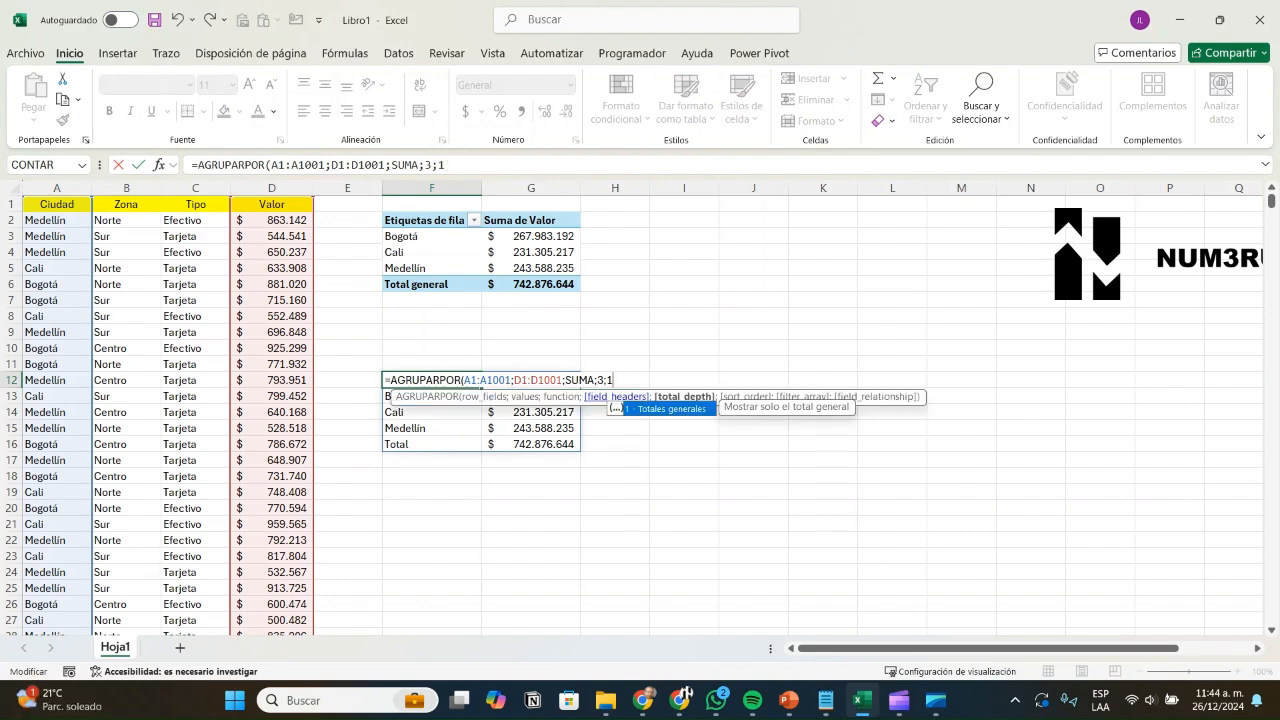
type(")")
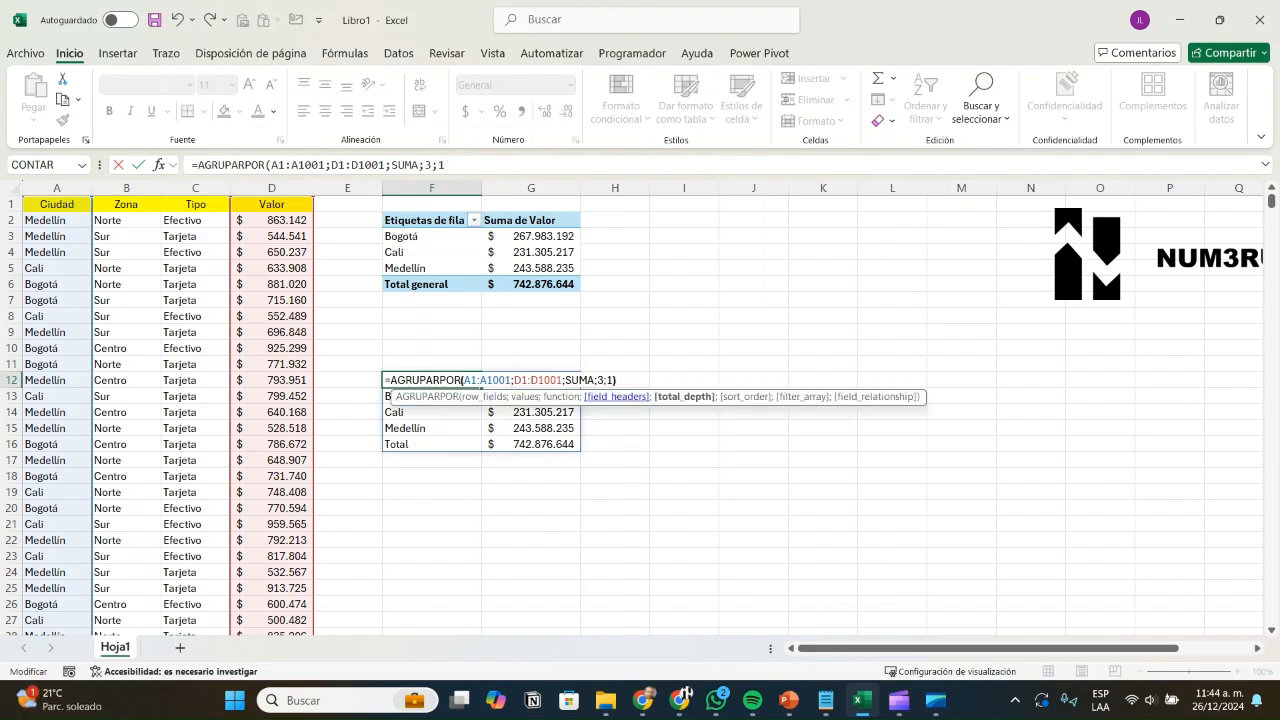
key("Return")
key("Up")
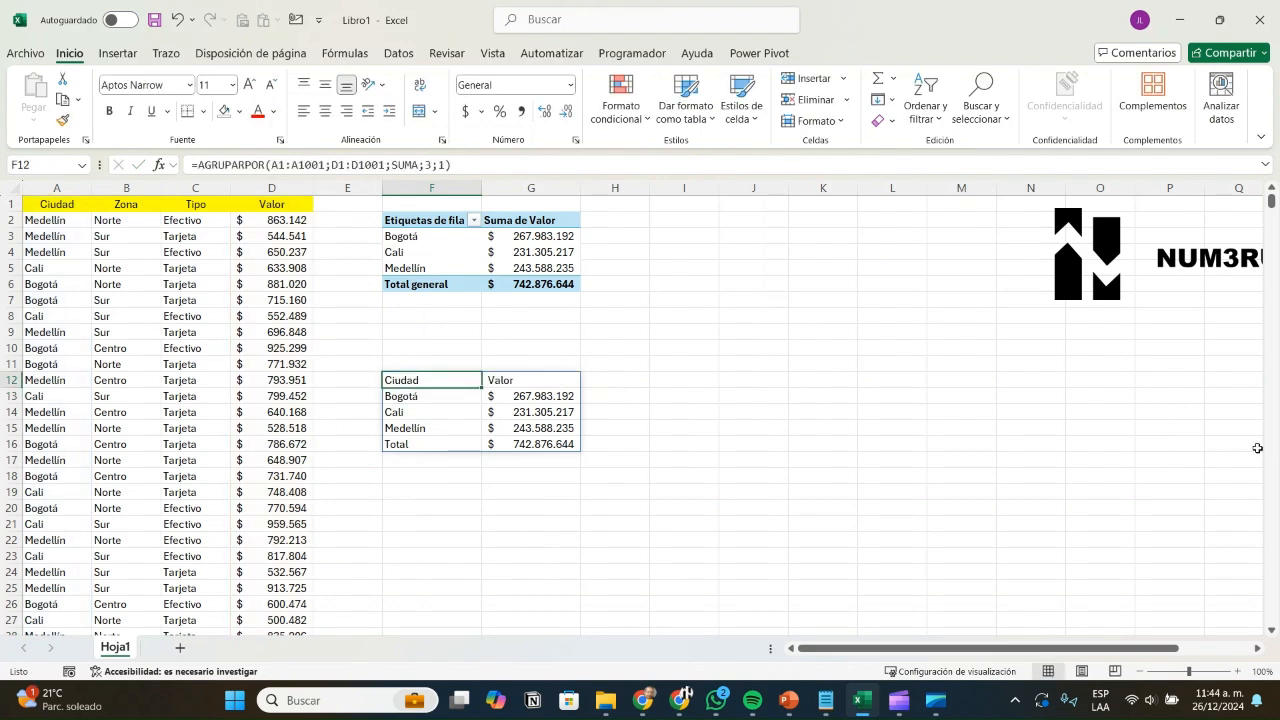
key("F2")
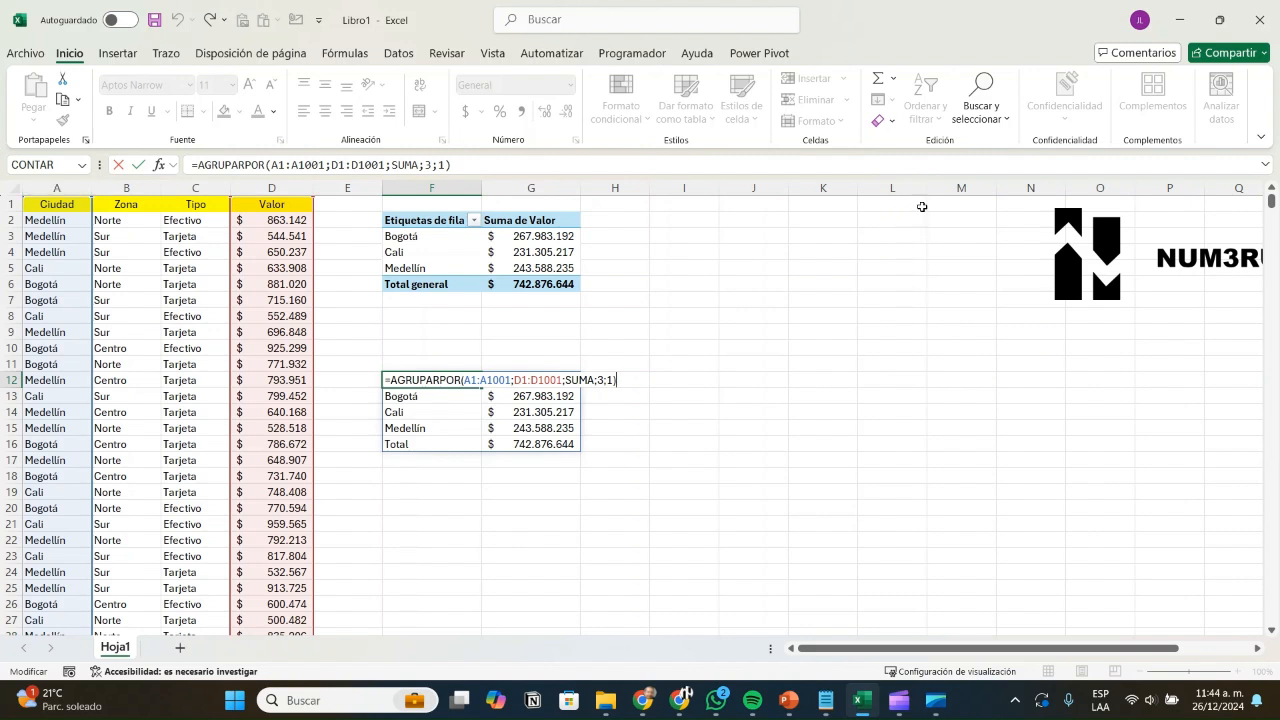
Step: Change the row fields range to A1:B1001 to group by Ciudad and Zona
left_click(484, 381)
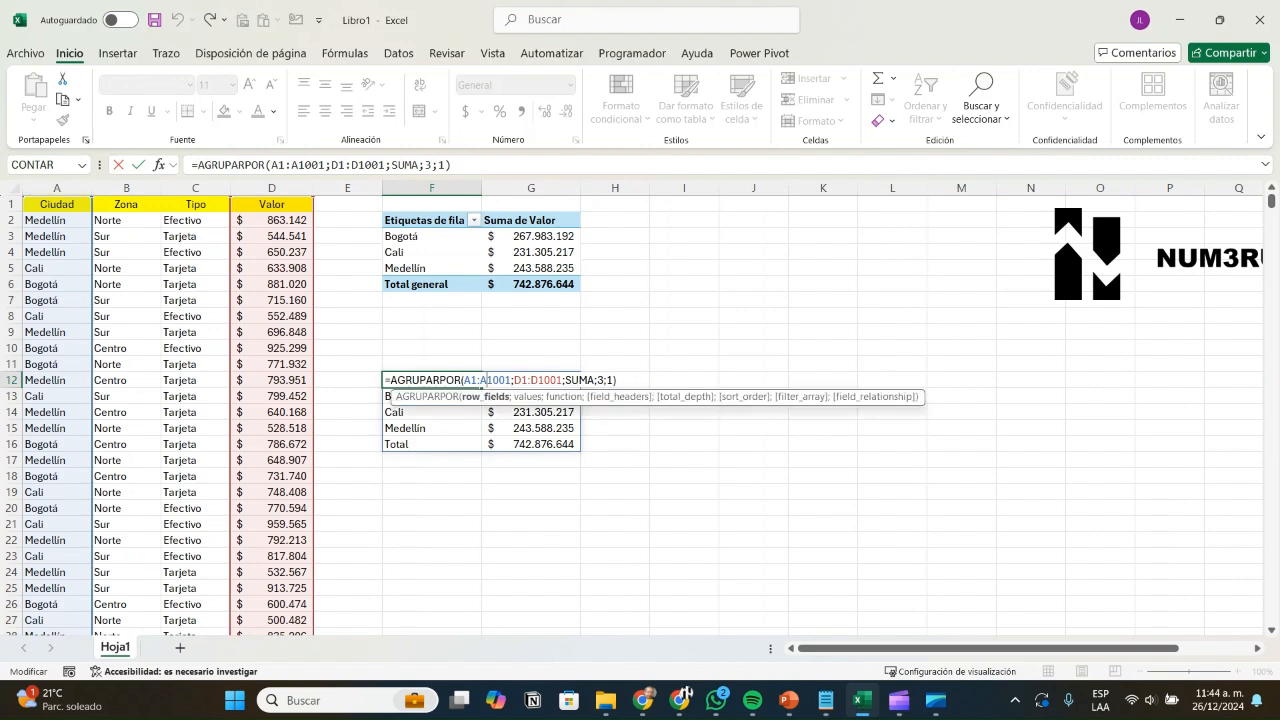
key("BackSpace")
type("B")
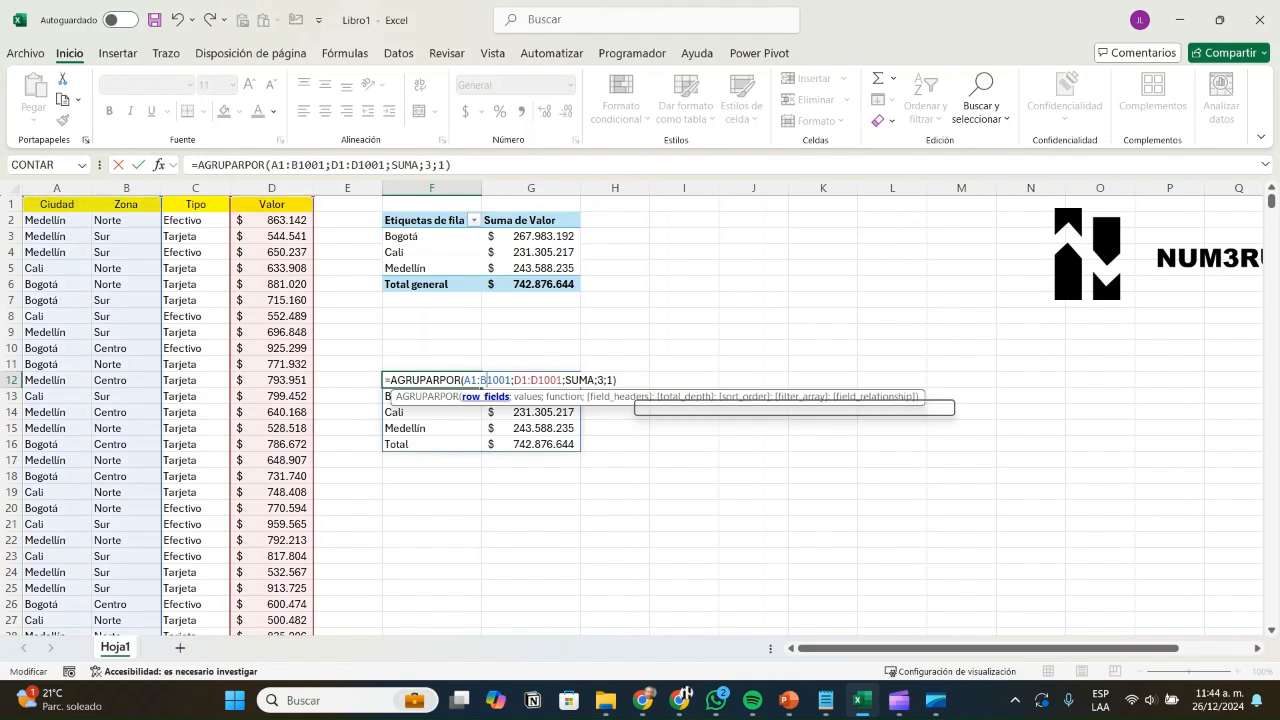
key("Return")
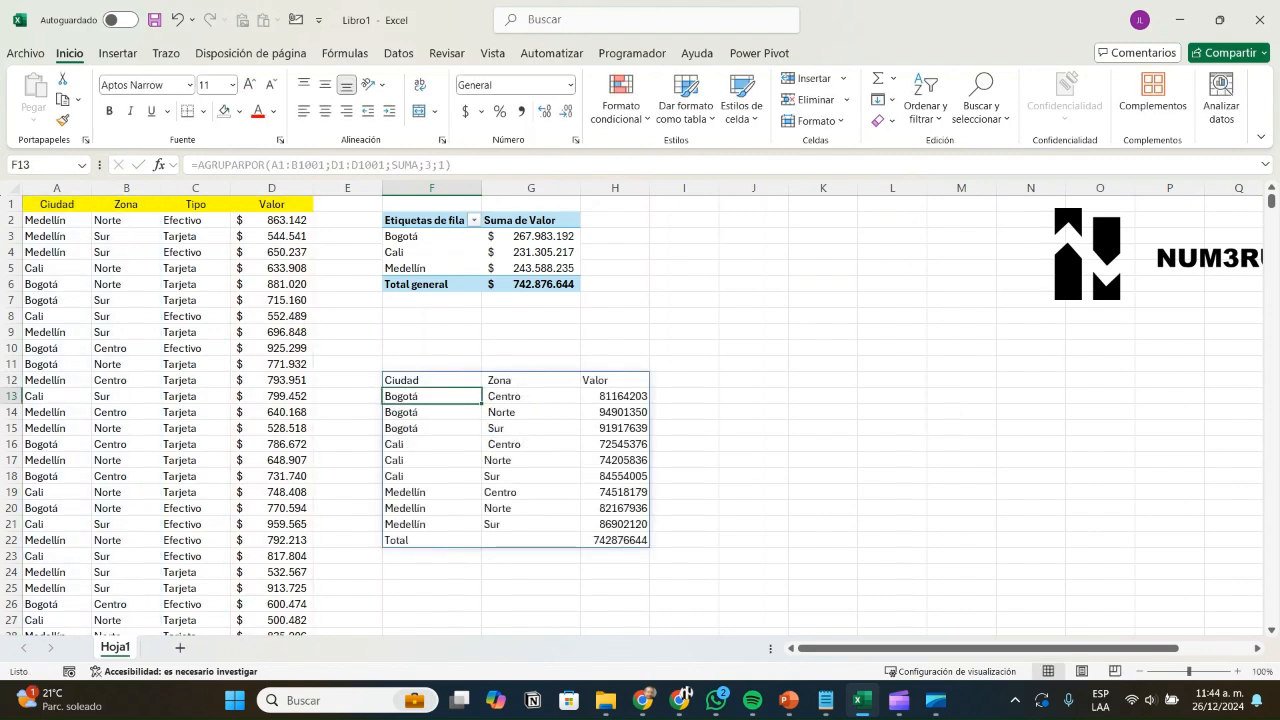
Step: Review the city-zone rows, such as Bogotá Centro, Cali Centro and Medellín Sur
key("shift+Right")
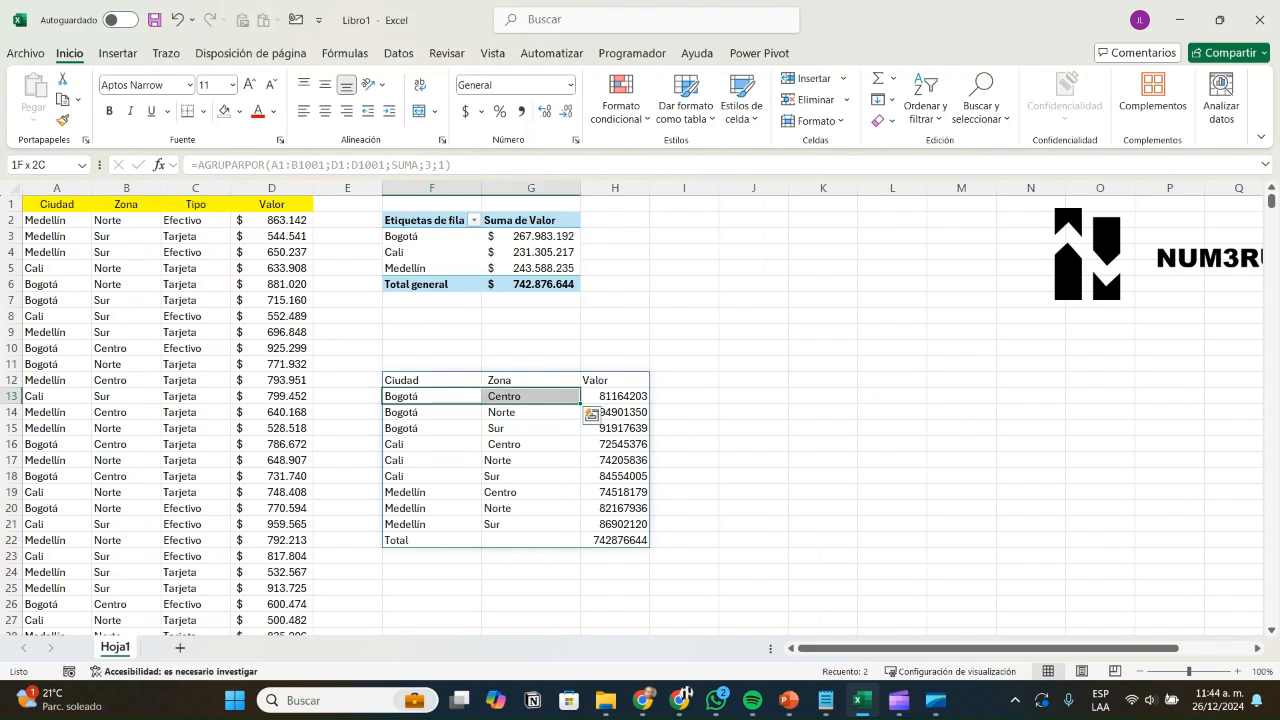
key("Down")
key("Down")
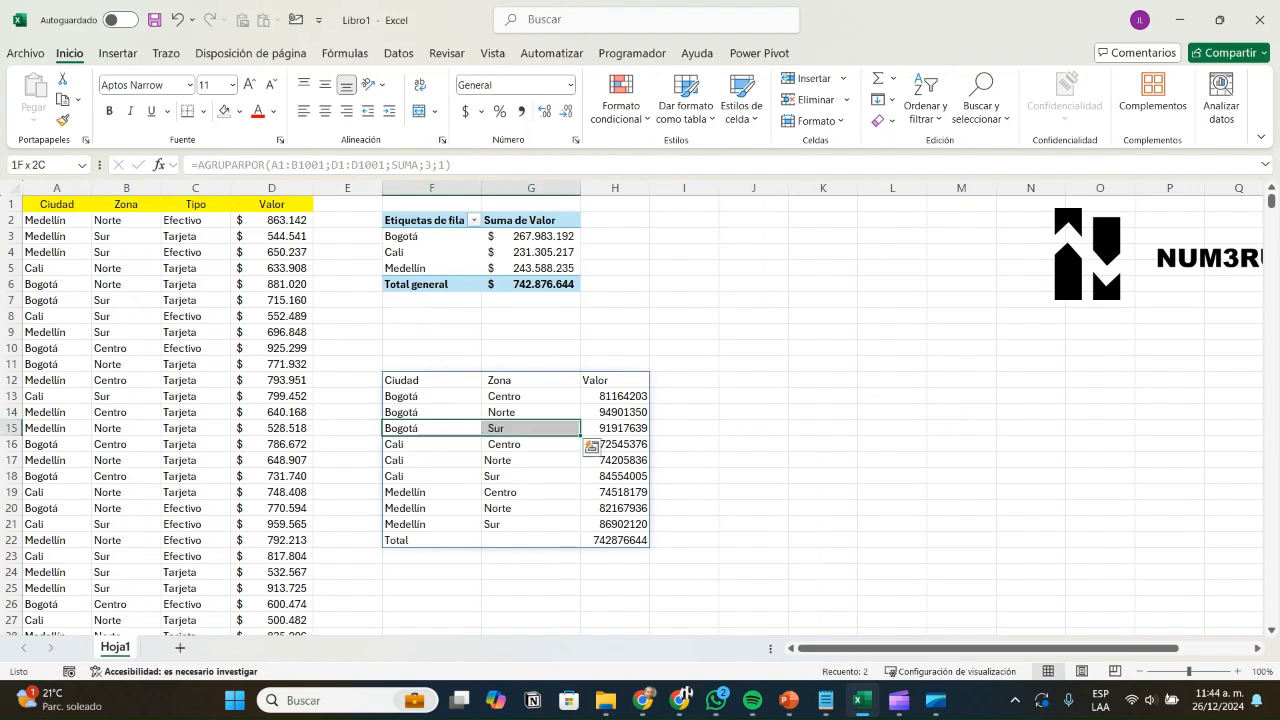
key("Down")
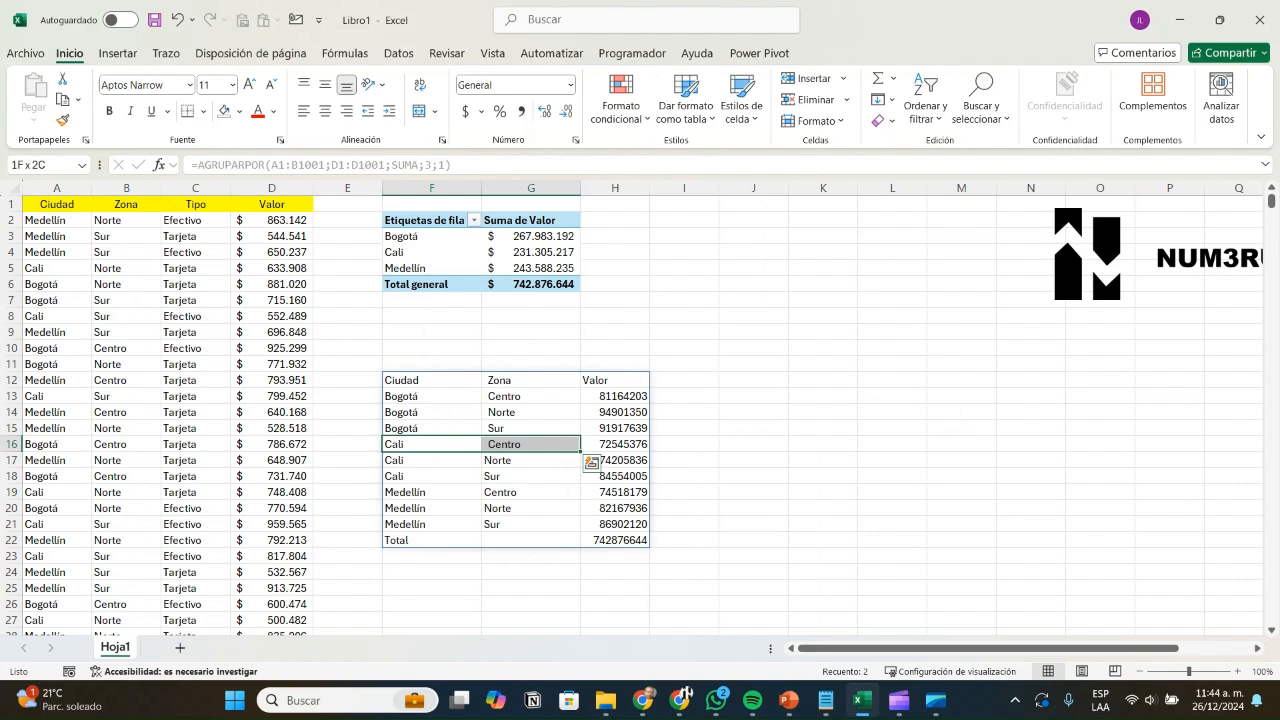
key("Down")
key("Down")
key("Down")
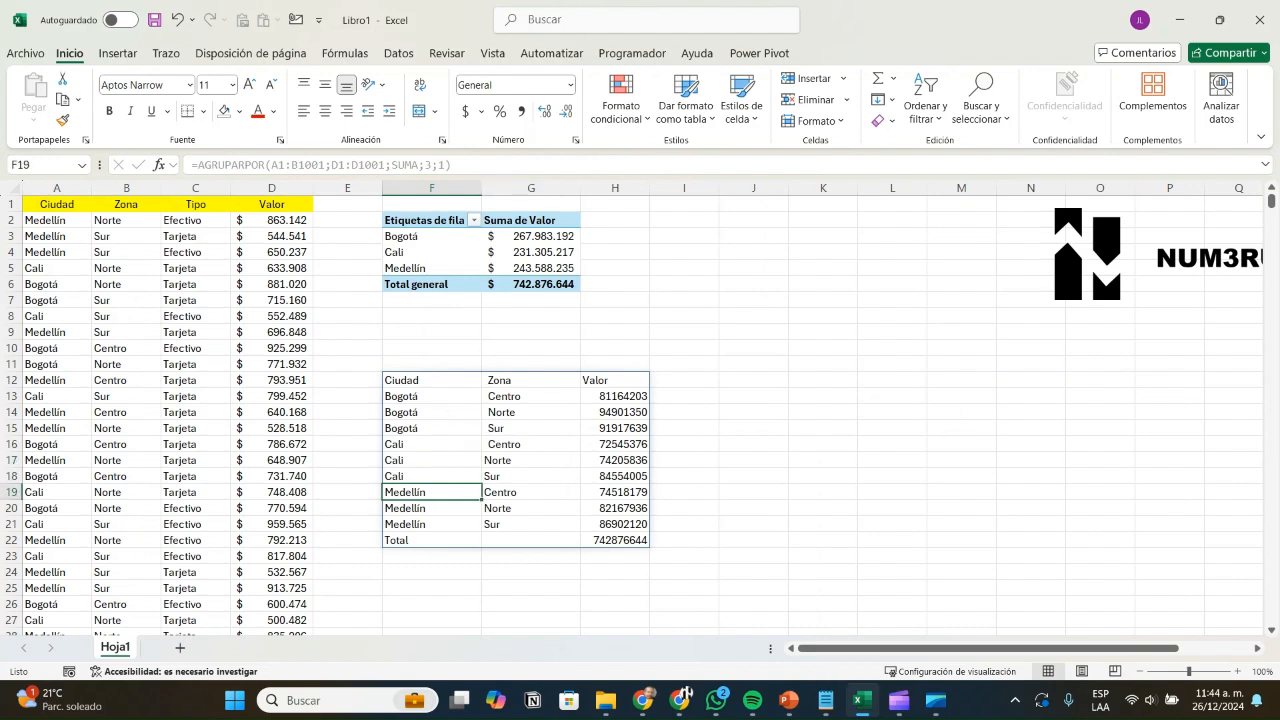
key("Down")
key("Down")
key("Right")
key("Right")
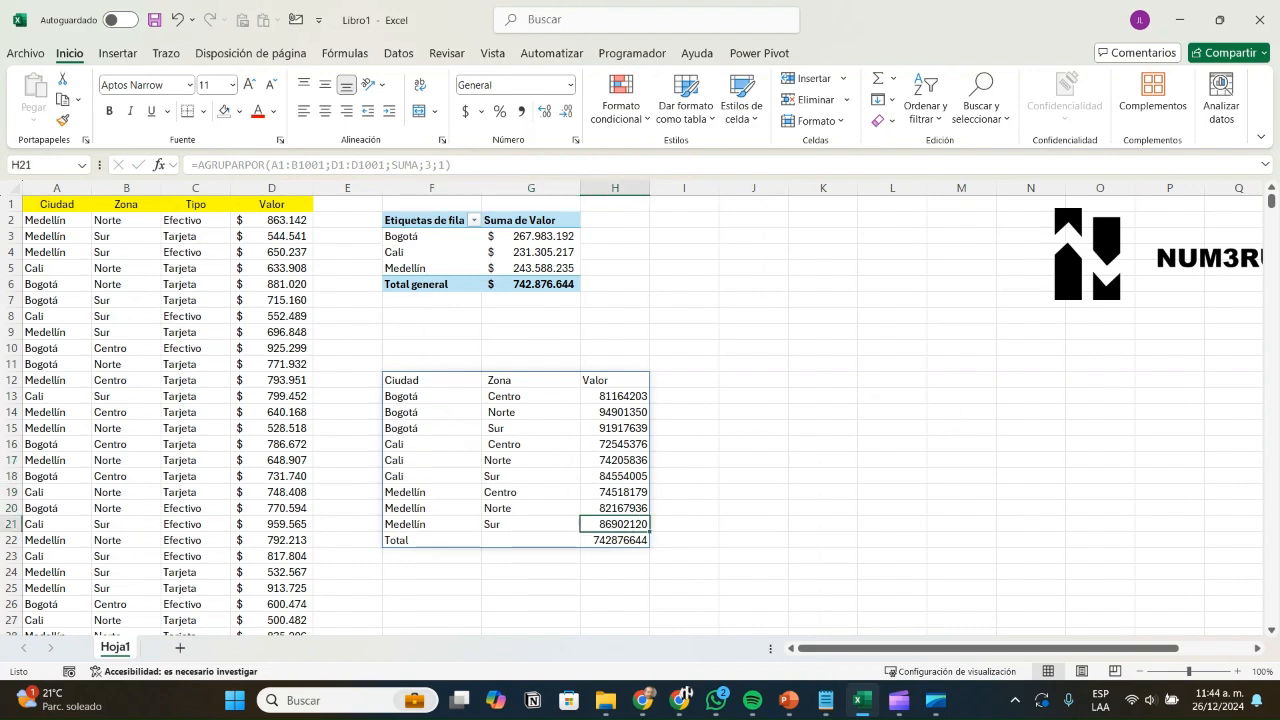
key("Left")
key("Left")
key("Up")
key("Up")
key("Up")
key("Up")
key("Up")
key("Up")
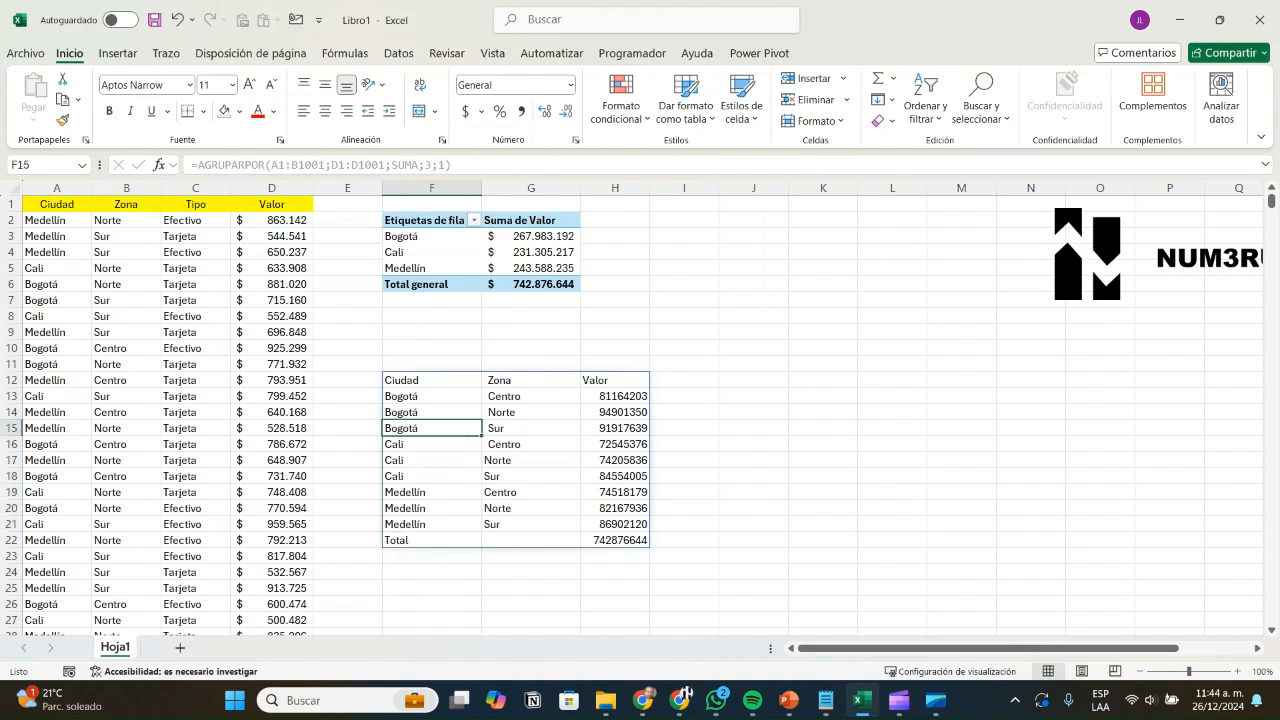
key("Up")
key("Up")
key("Up")
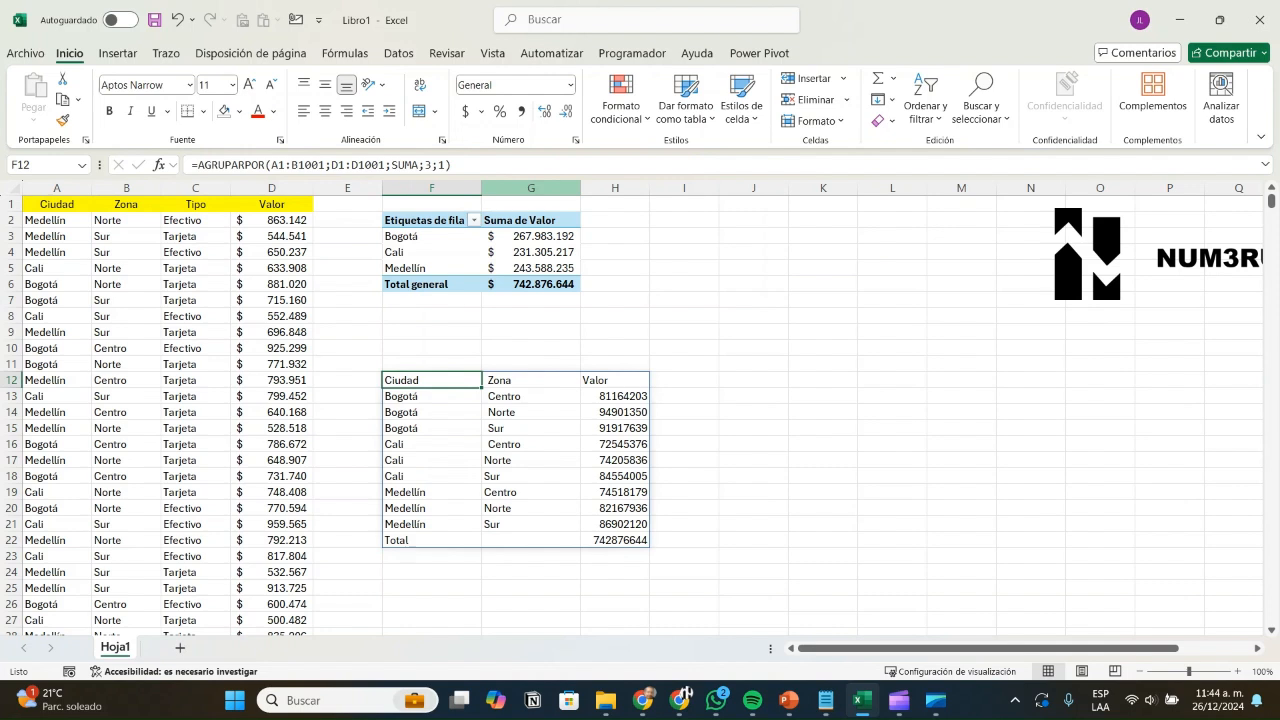
Step: Set total_depth to 2, giving the formula ending ;SUMA;3;2
key("F2")
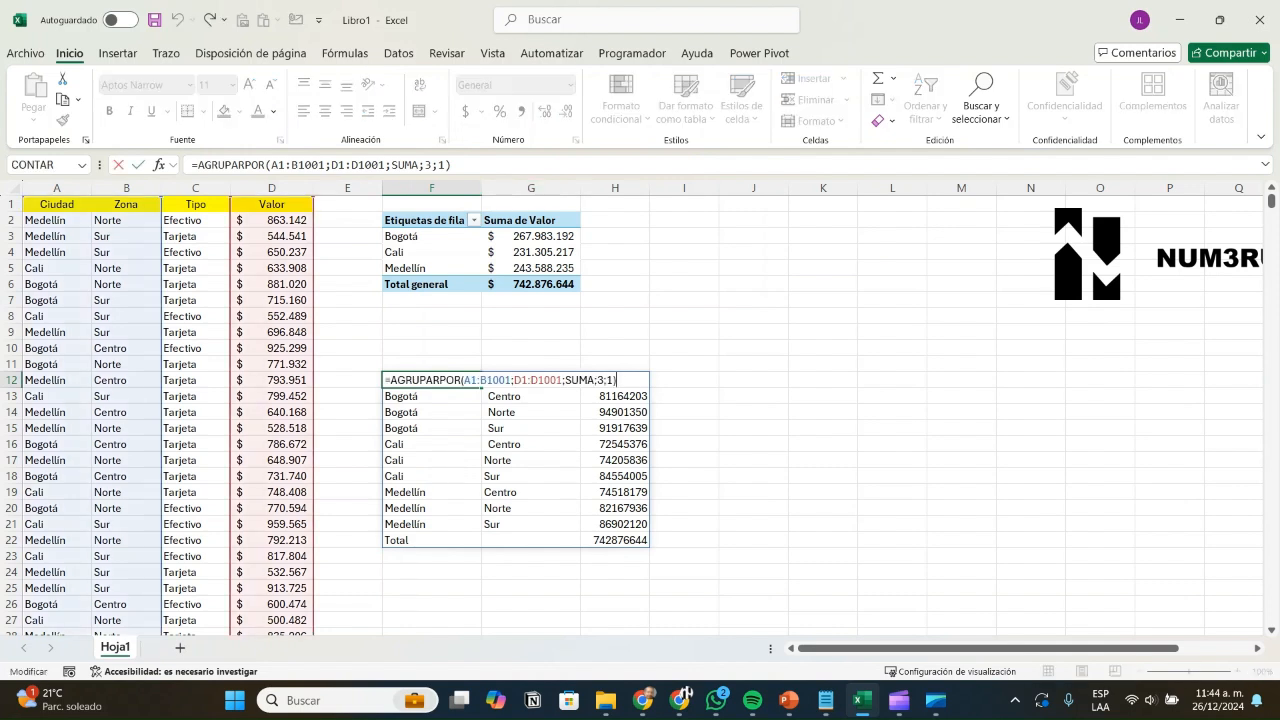
key("Left")
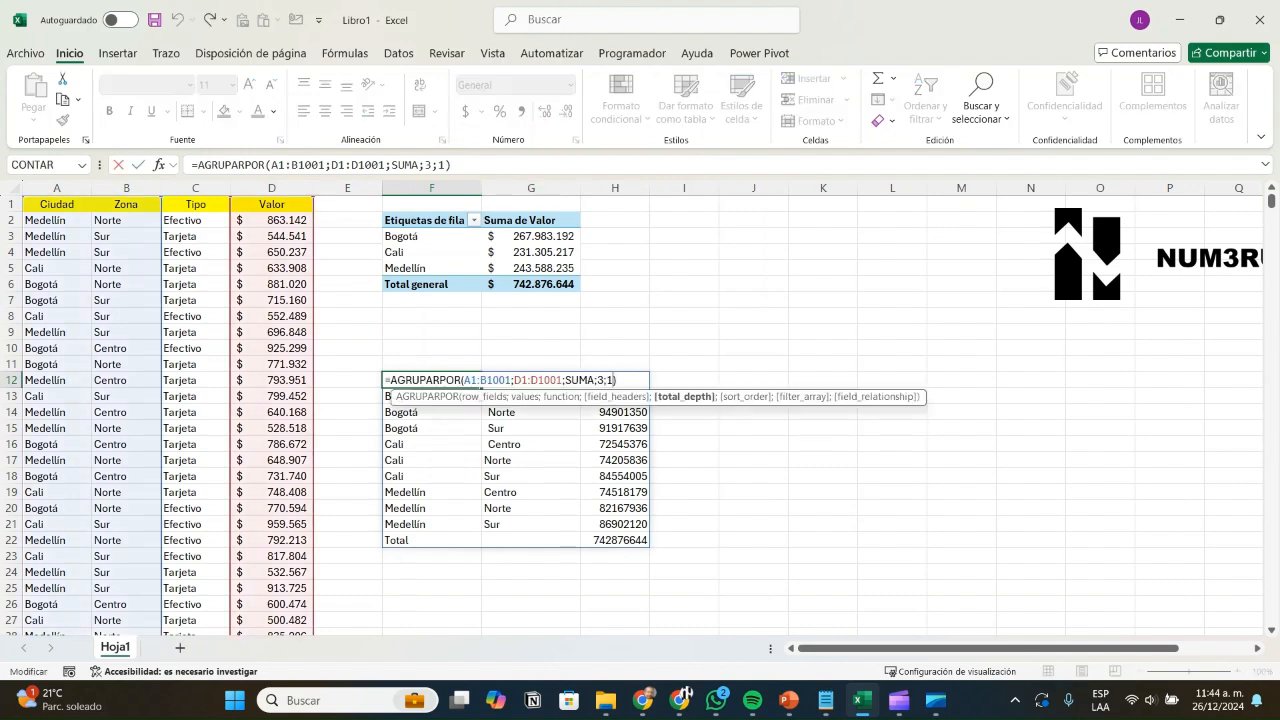
key("BackSpace")
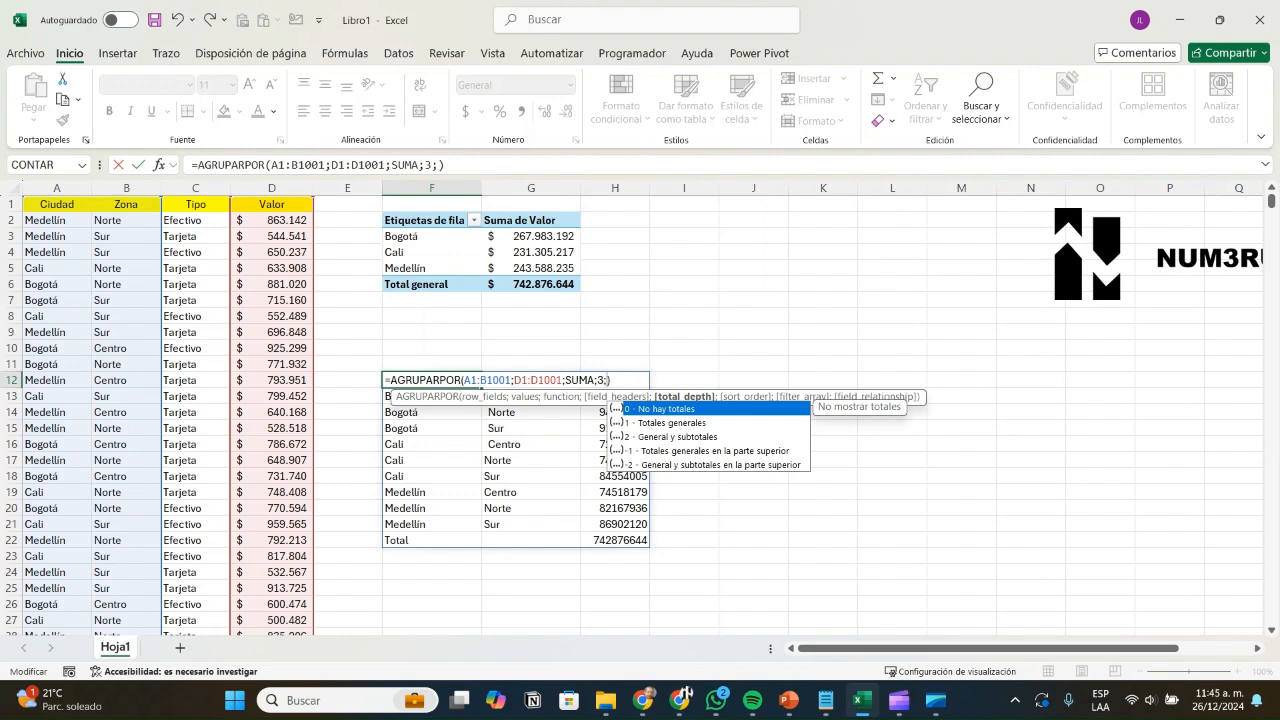
type("2")
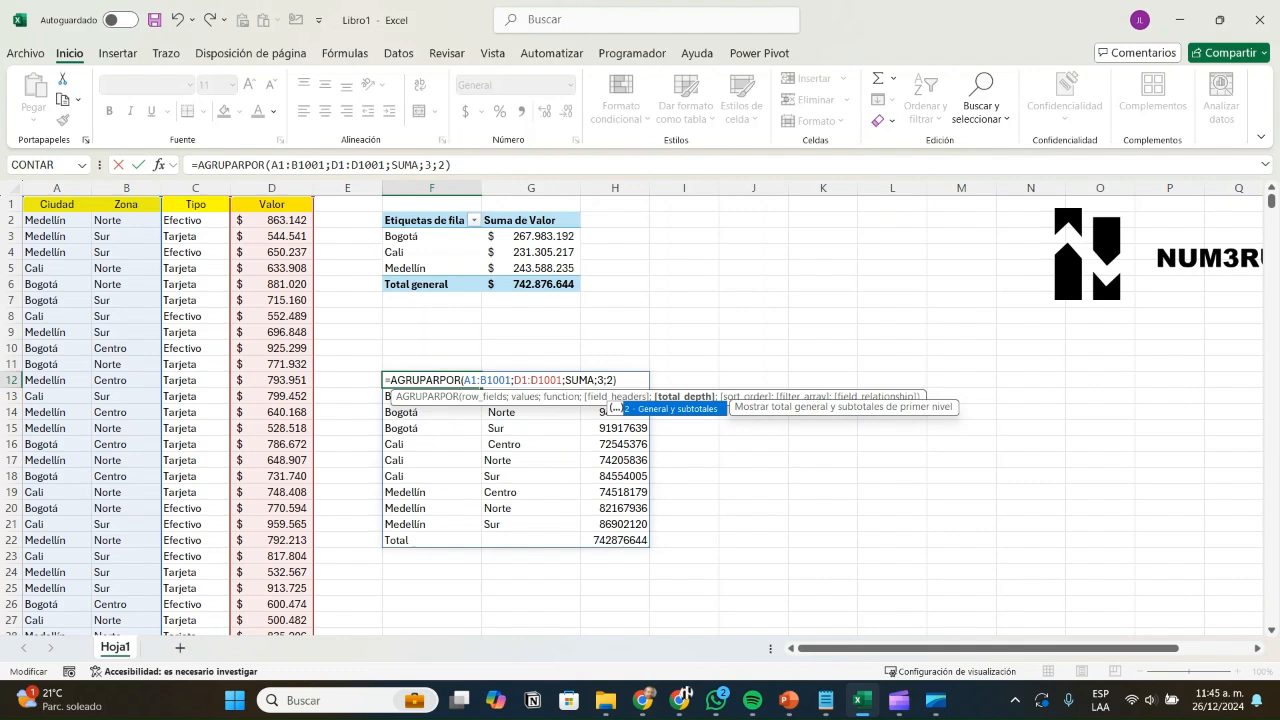
key("Return")
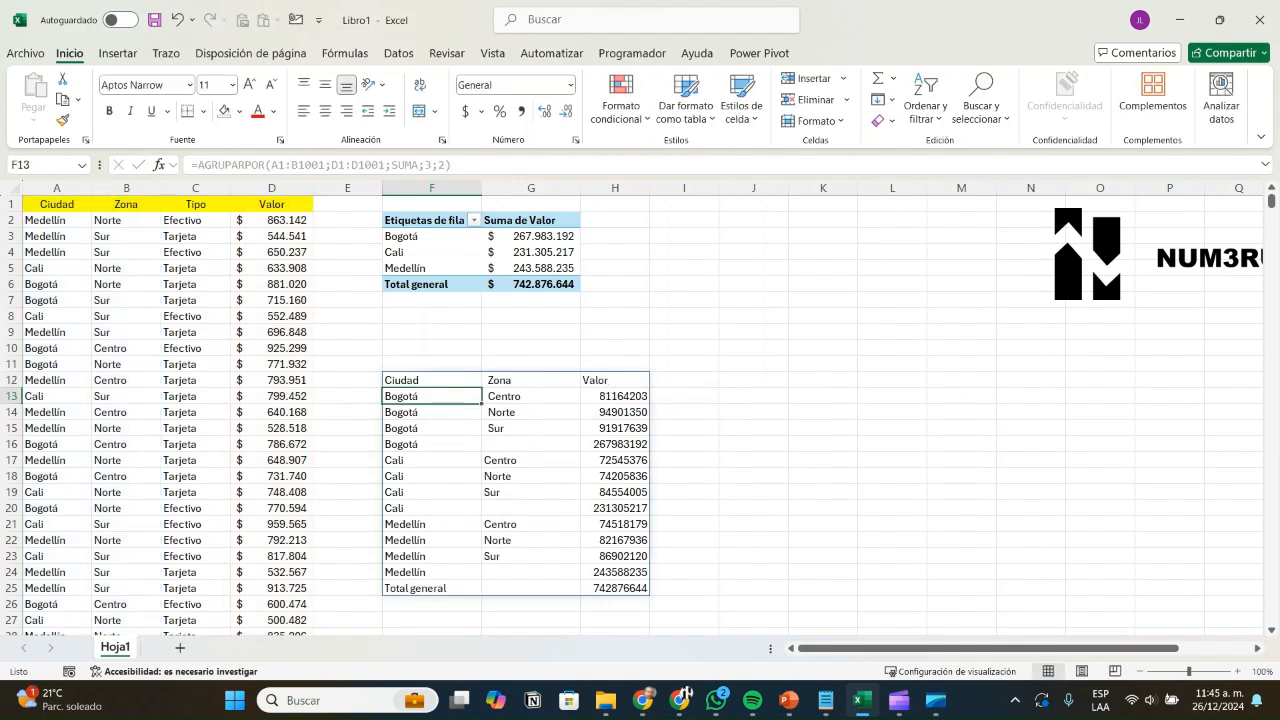
Step: Check the Total general and the Bogotá, Cali and Medellín subtotal rows against their zone sums
key("ctrl+Down")
key("shift+Right")
key("shift+Right")
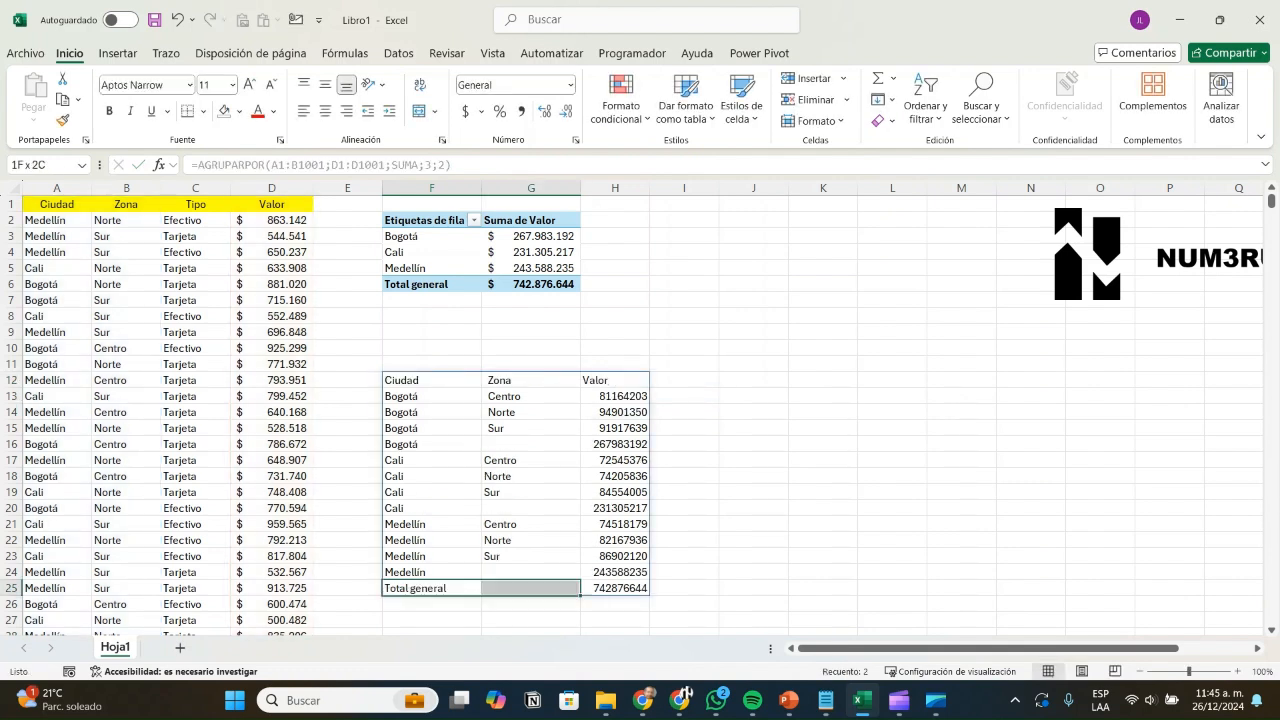
left_click_drag(432, 444, 616, 446)
left_click(432, 508)
left_click_drag(432, 508, 616, 508)
left_click_drag(432, 572, 616, 572)
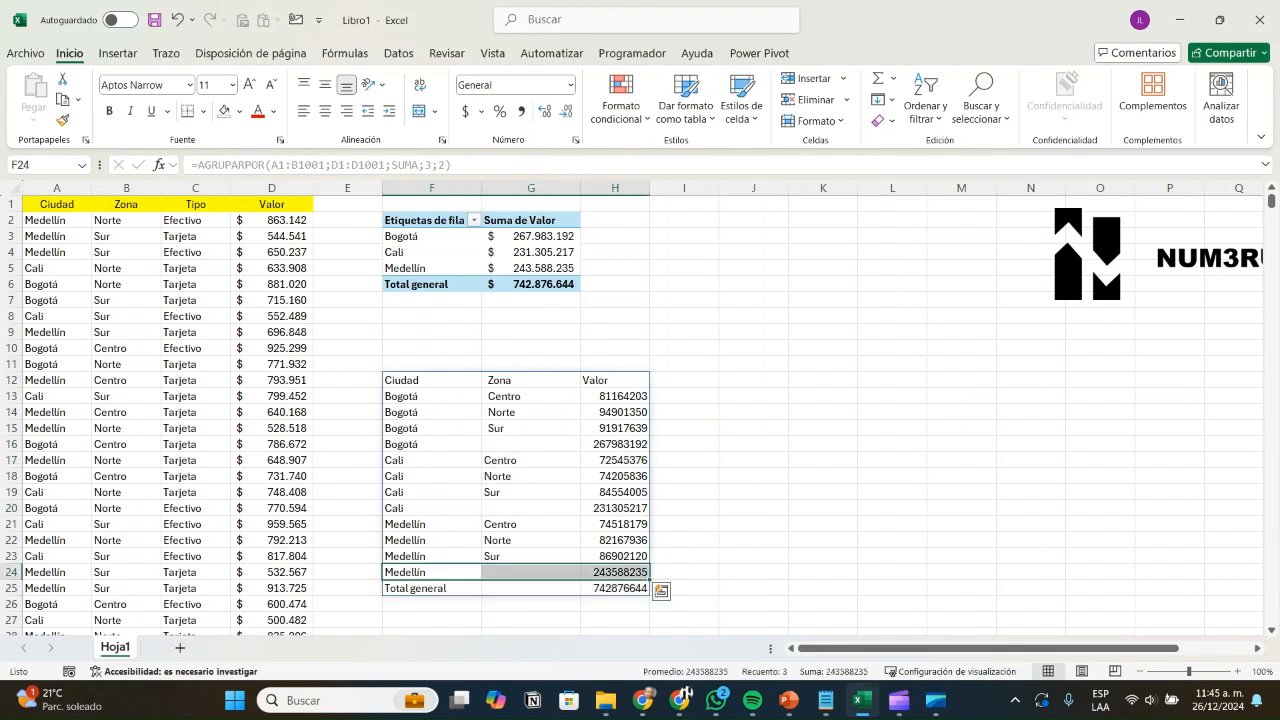
left_click_drag(531, 396, 616, 428)
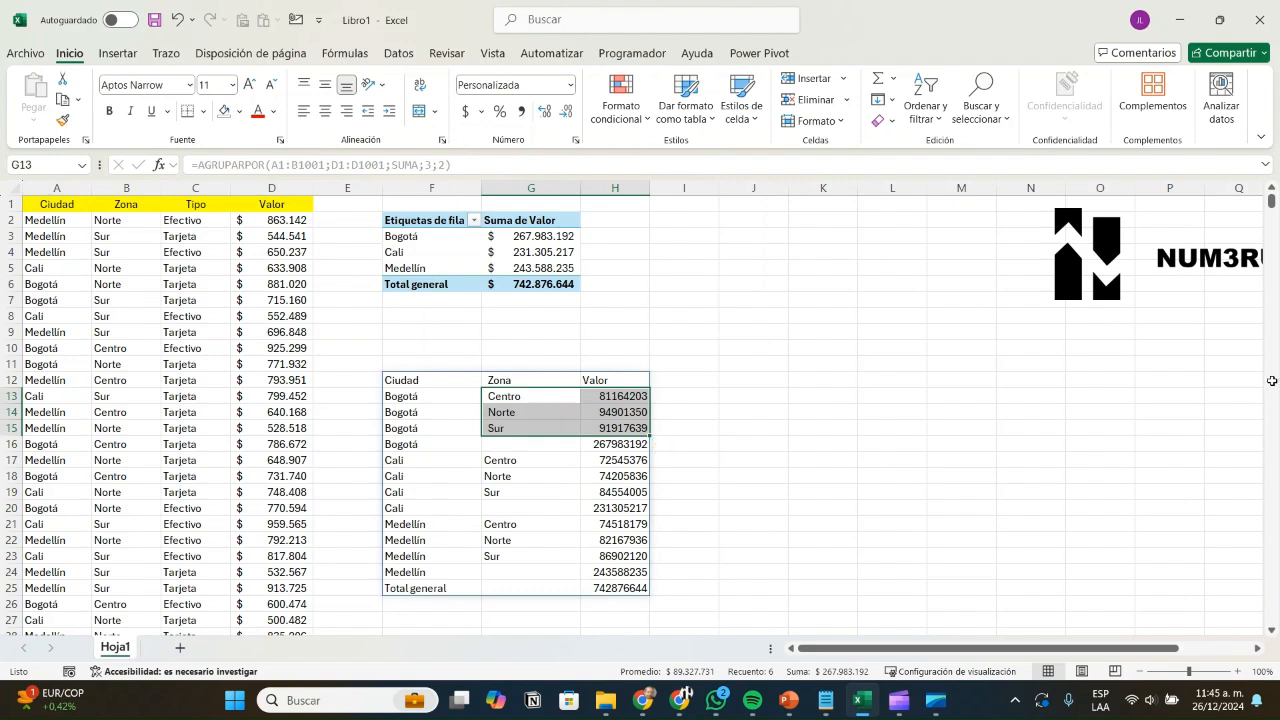
Step: Finish the F12 AGRUPARPOR formula with the filter C1:C1001="Tarjeta" and spill its results
key("Left")
key("Up")
key("F2")
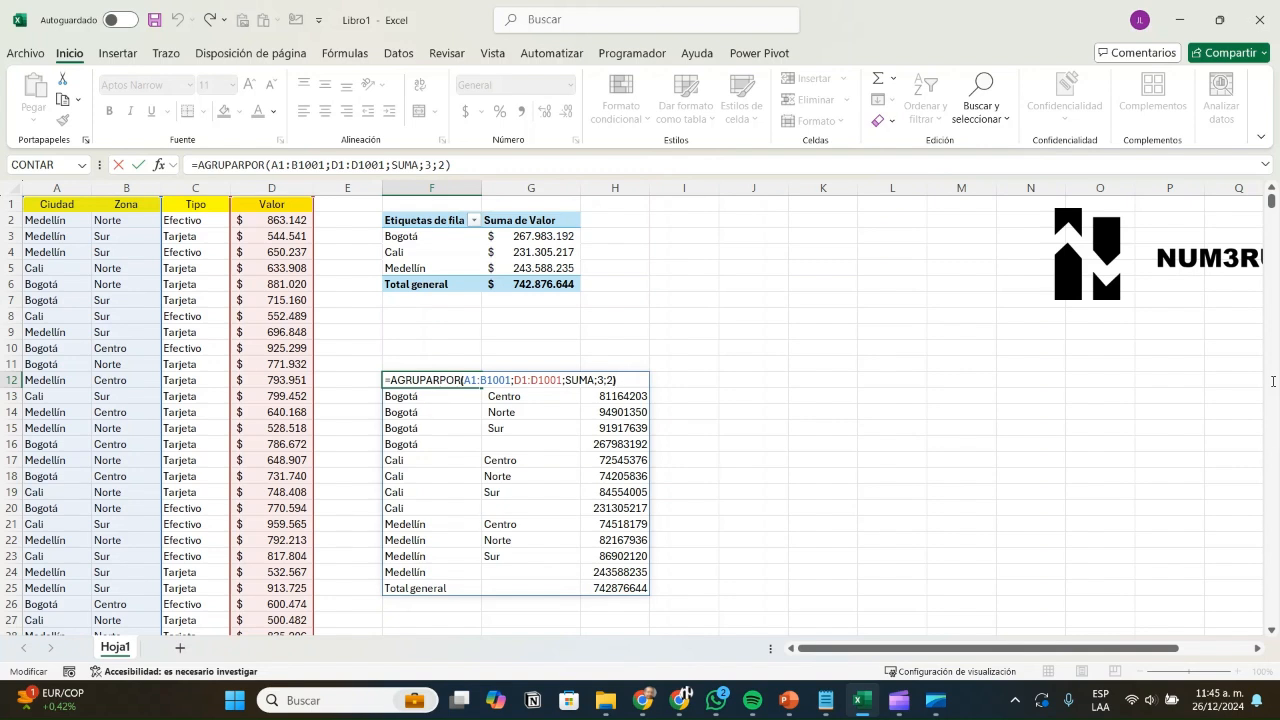
key("Left")
type(";")
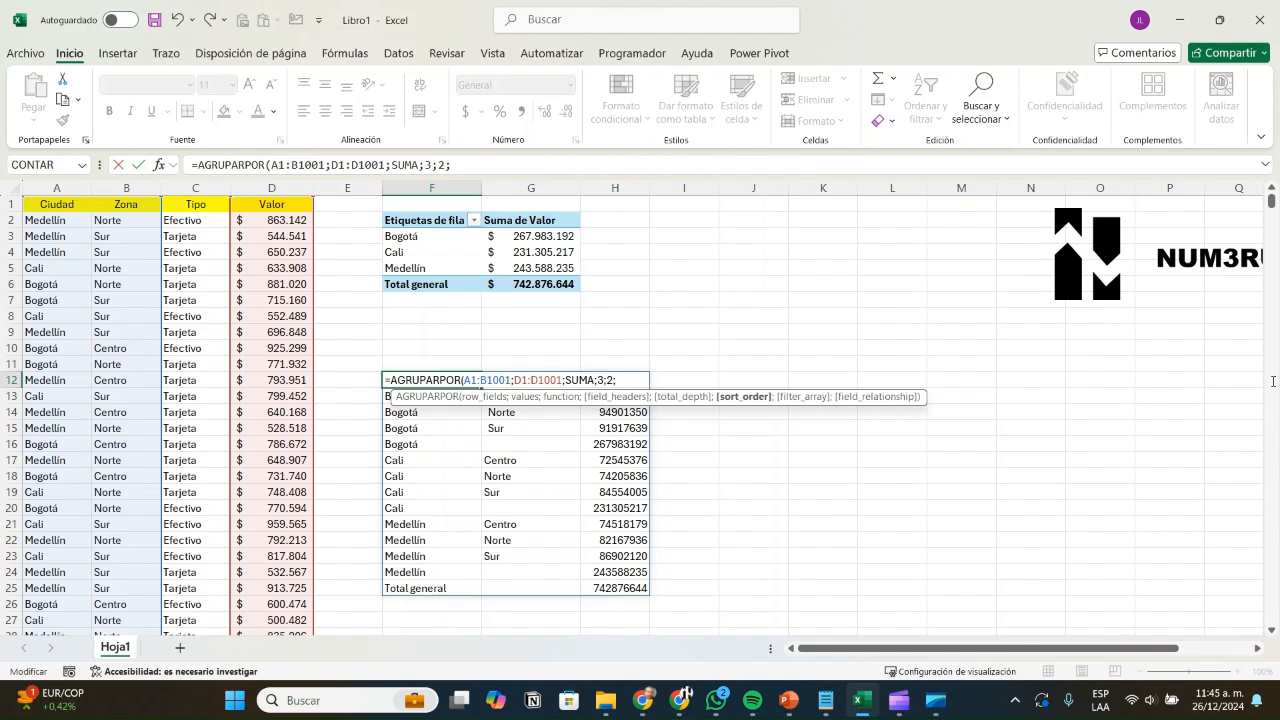
type(";")
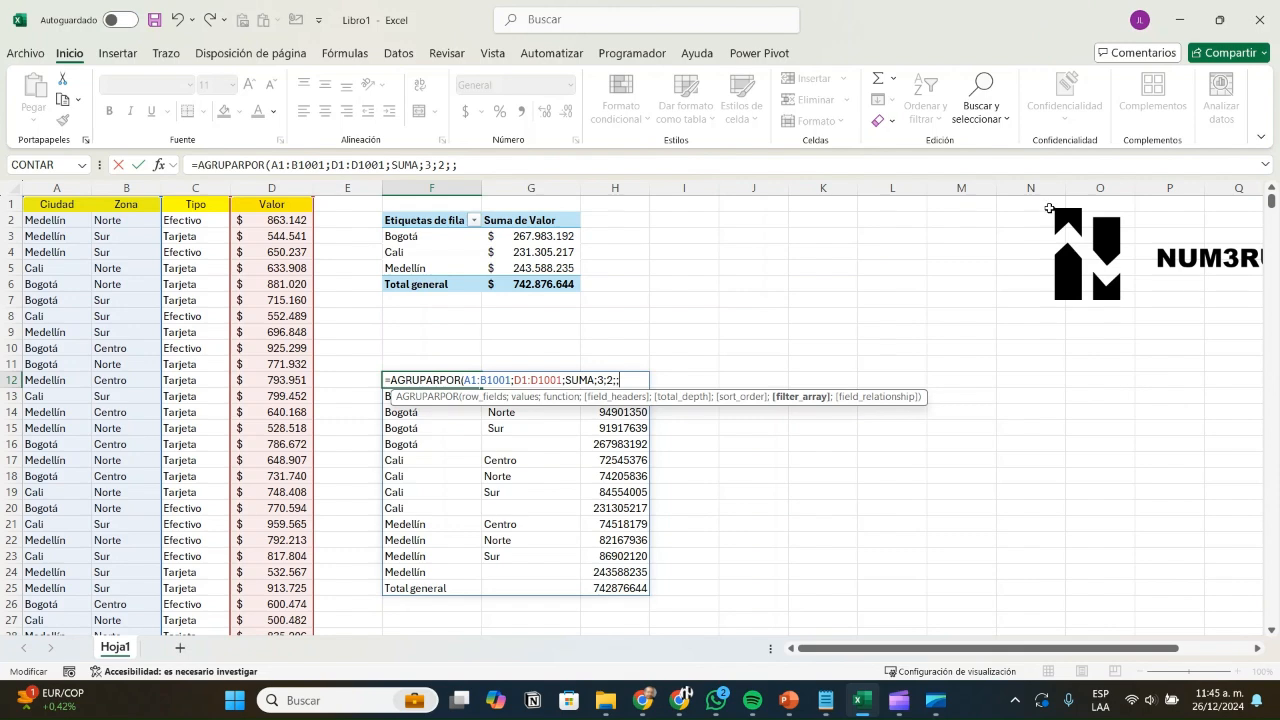
left_click(196, 204)
key("ctrl+shift+Down")
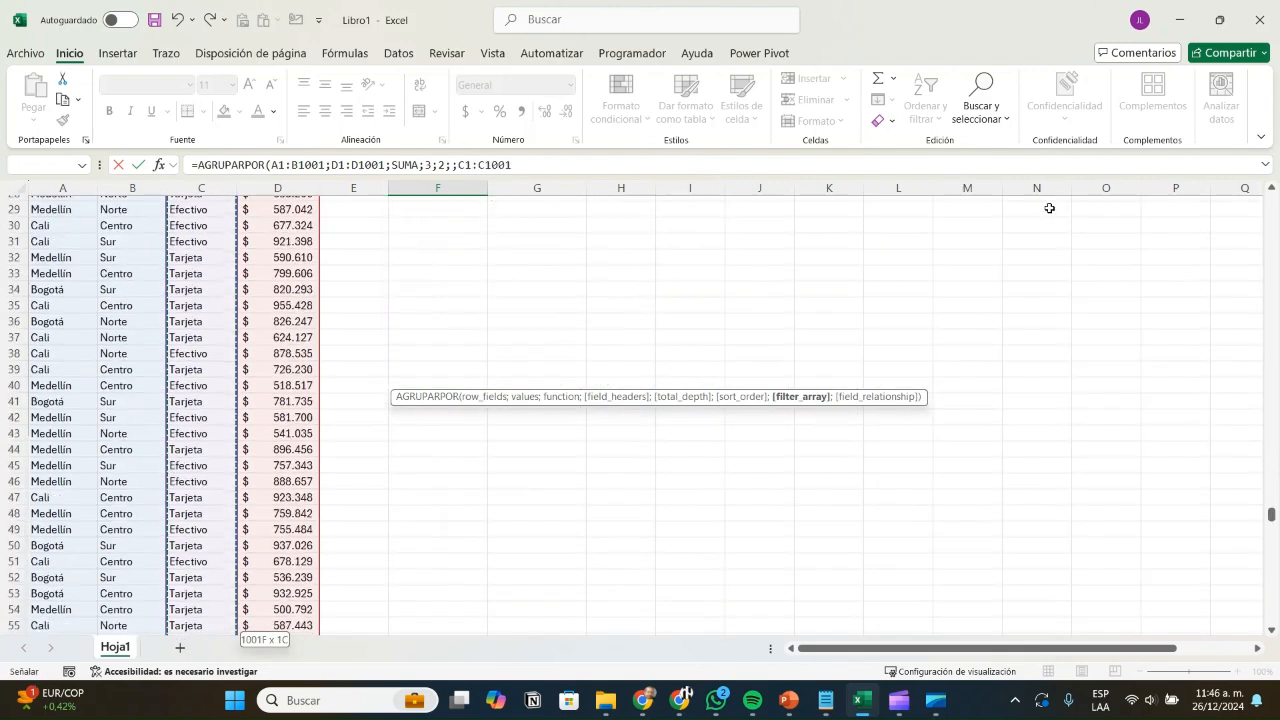
type("=\"Tarjeta")
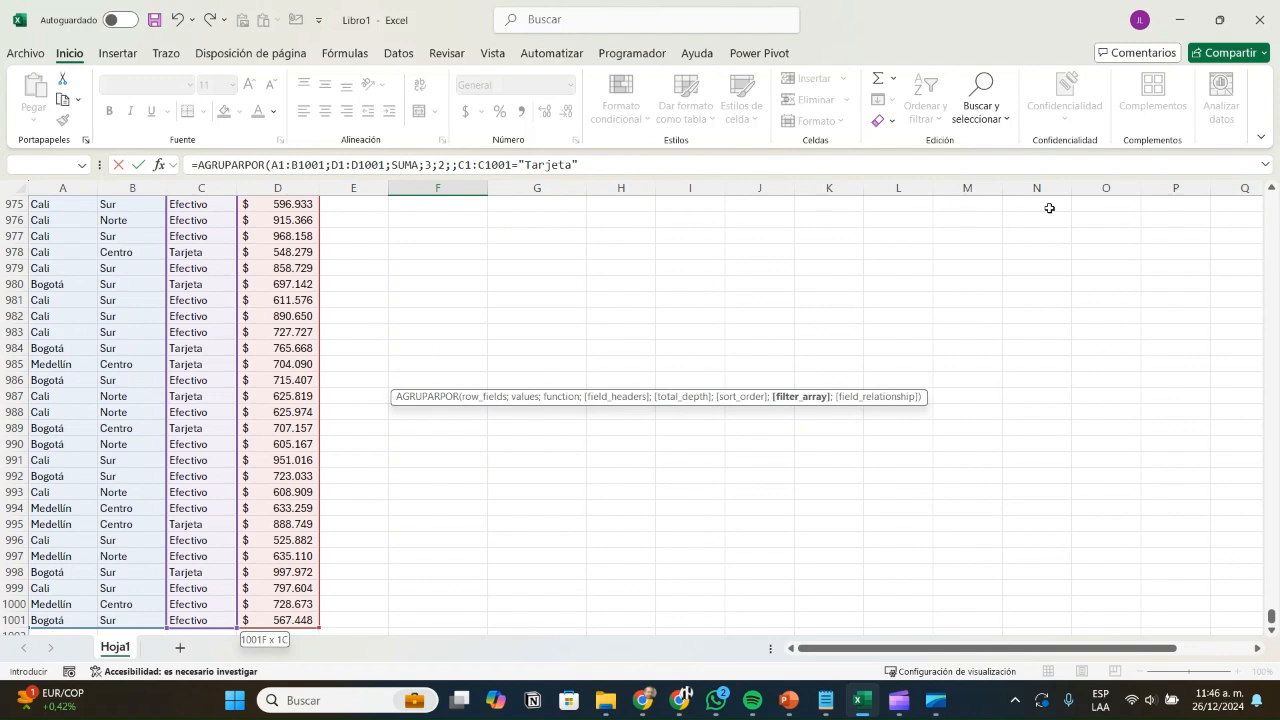
type("\")")
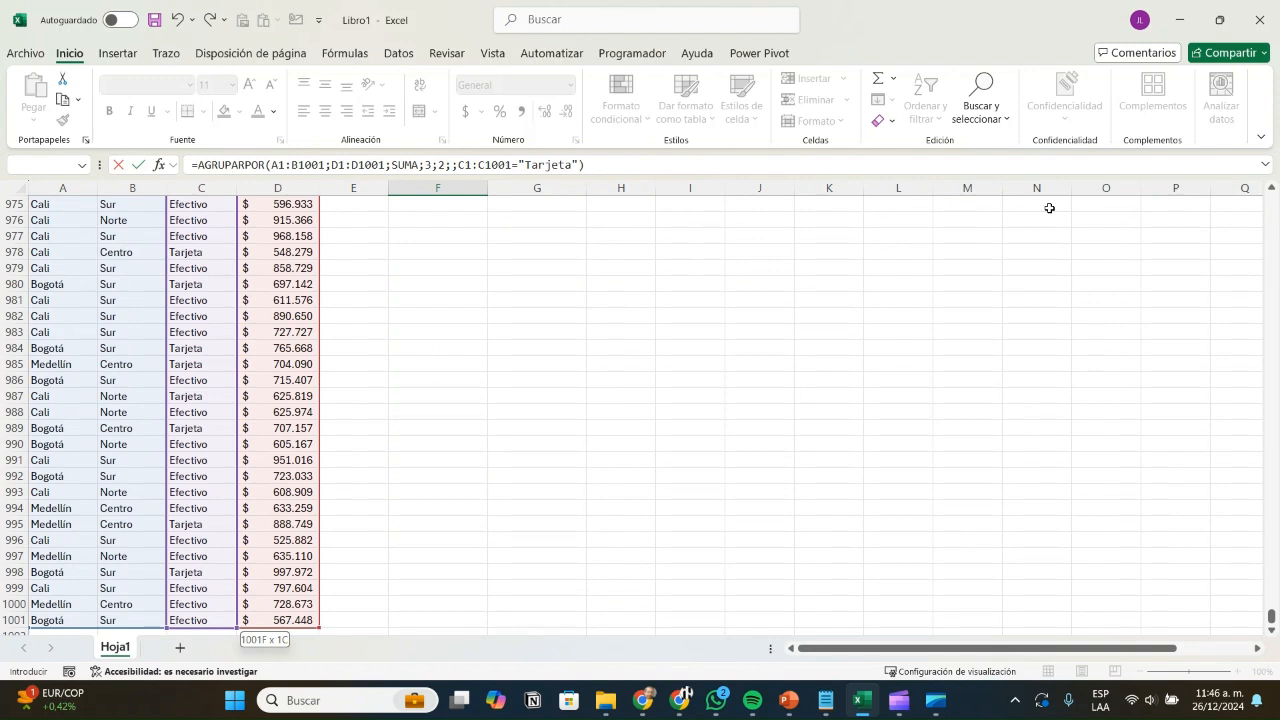
key("Return")
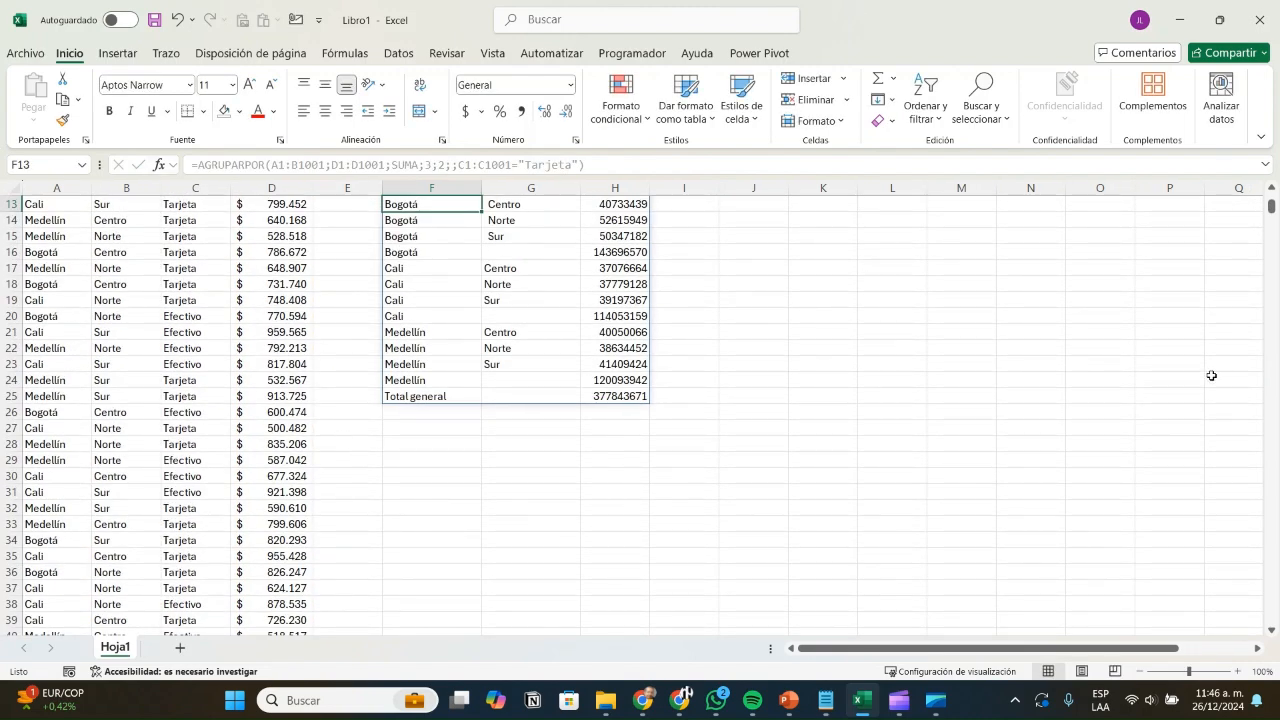
Step: Format the Valor results H13:H25 as accounting currency with no decimals
scroll(1212, 376, "up", 2)
scroll(640, 410, "up", 2)
left_click_drag(615, 396, 615, 590)
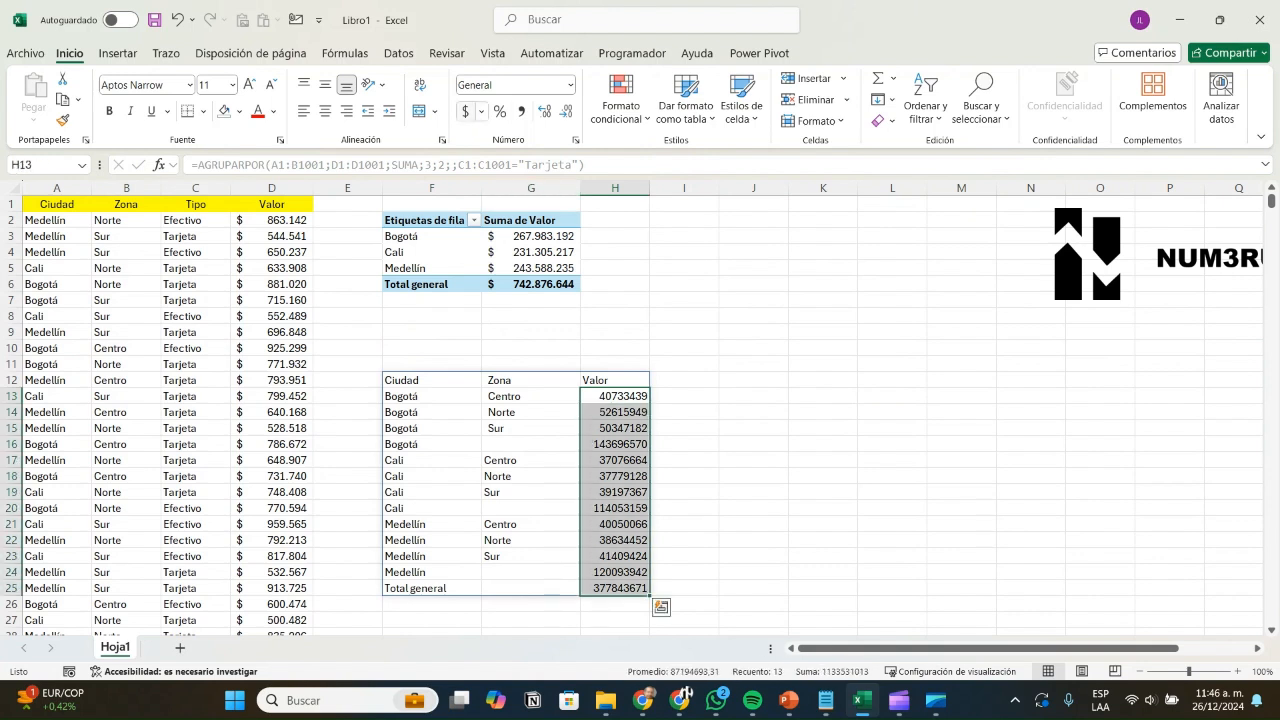
left_click(466, 111)
left_click(566, 111)
left_click(566, 111)
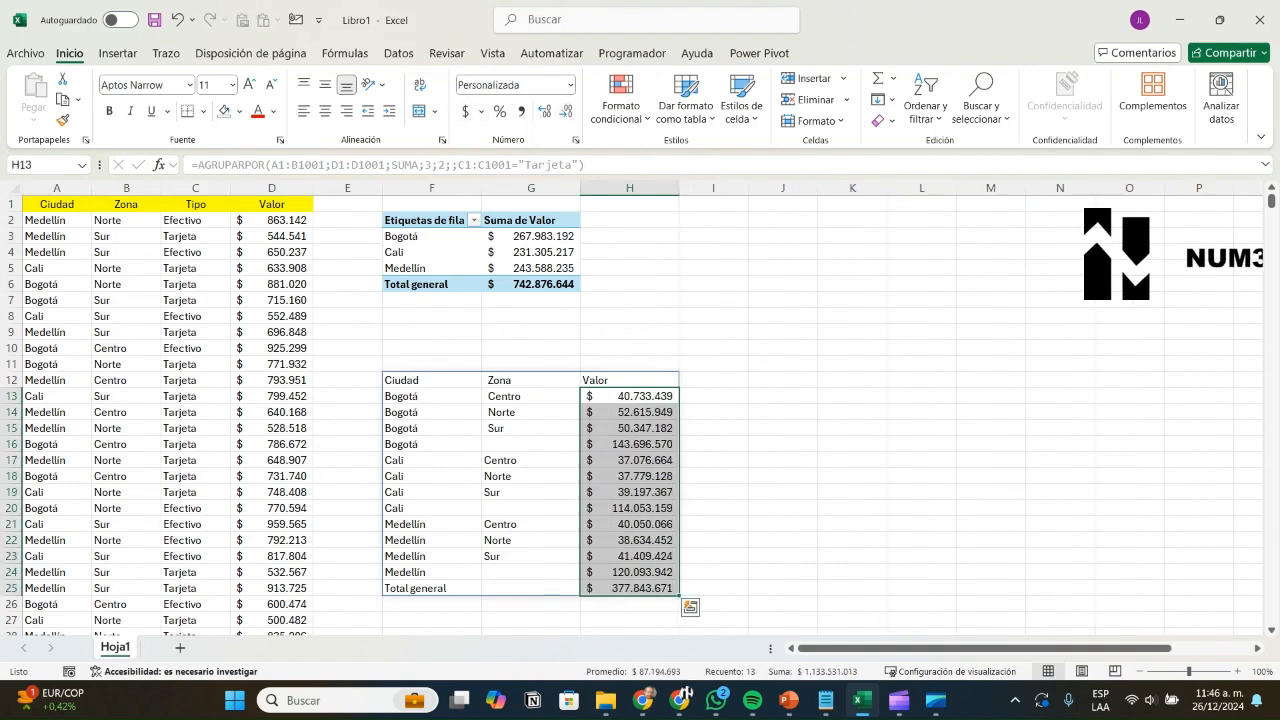
left_click(630, 284)
Step: Check the Bogotá subtotal of $ 143.696.570, then select the pivot table to show its field list
left_click(432, 444)
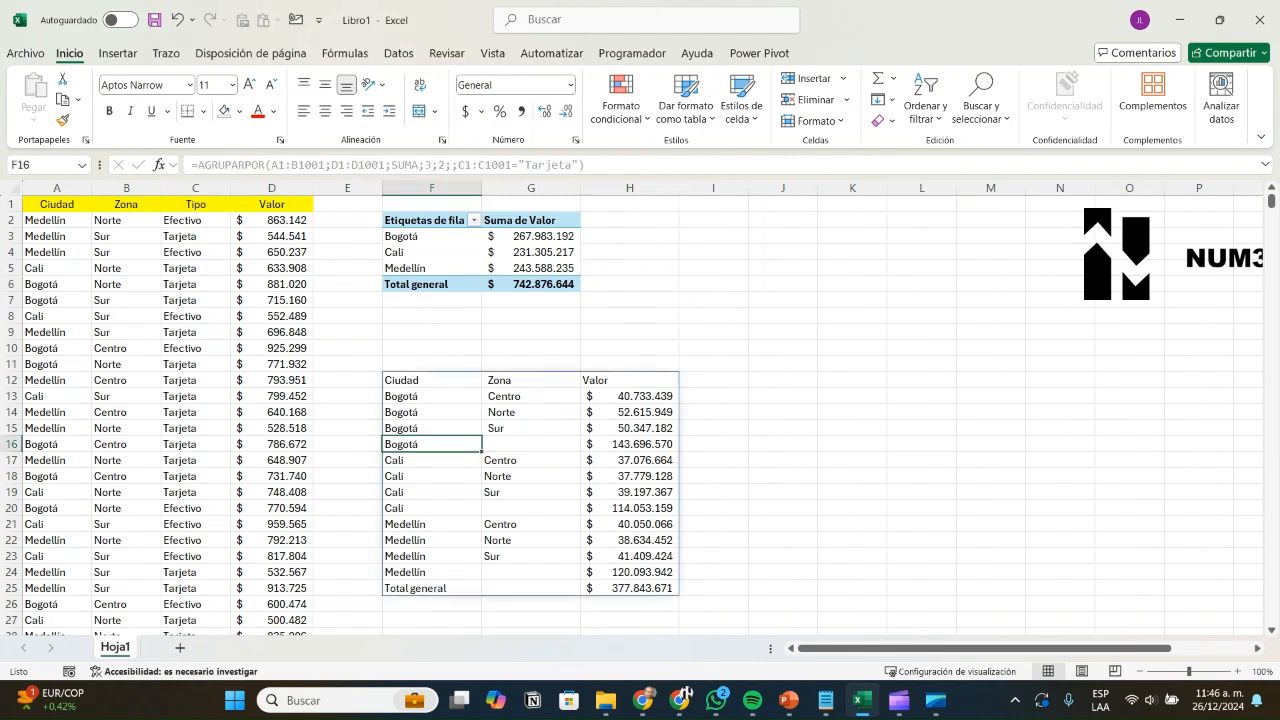
left_click(630, 444)
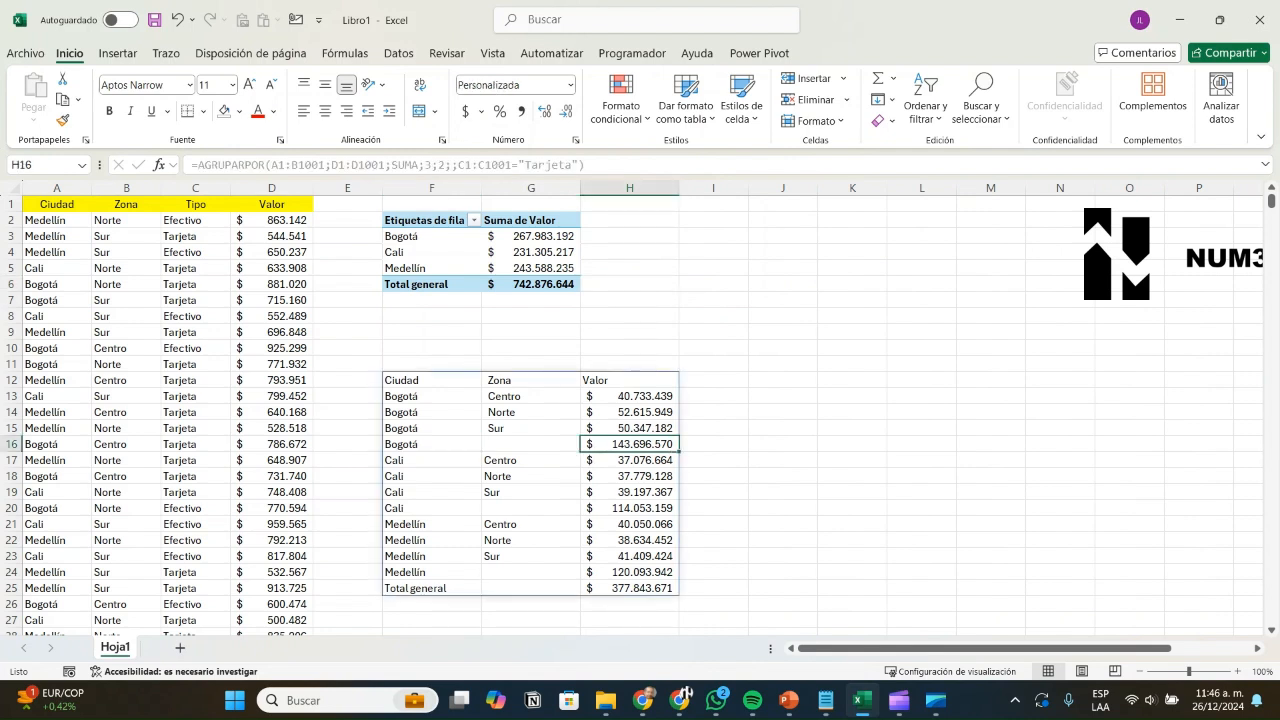
left_click(531, 268)
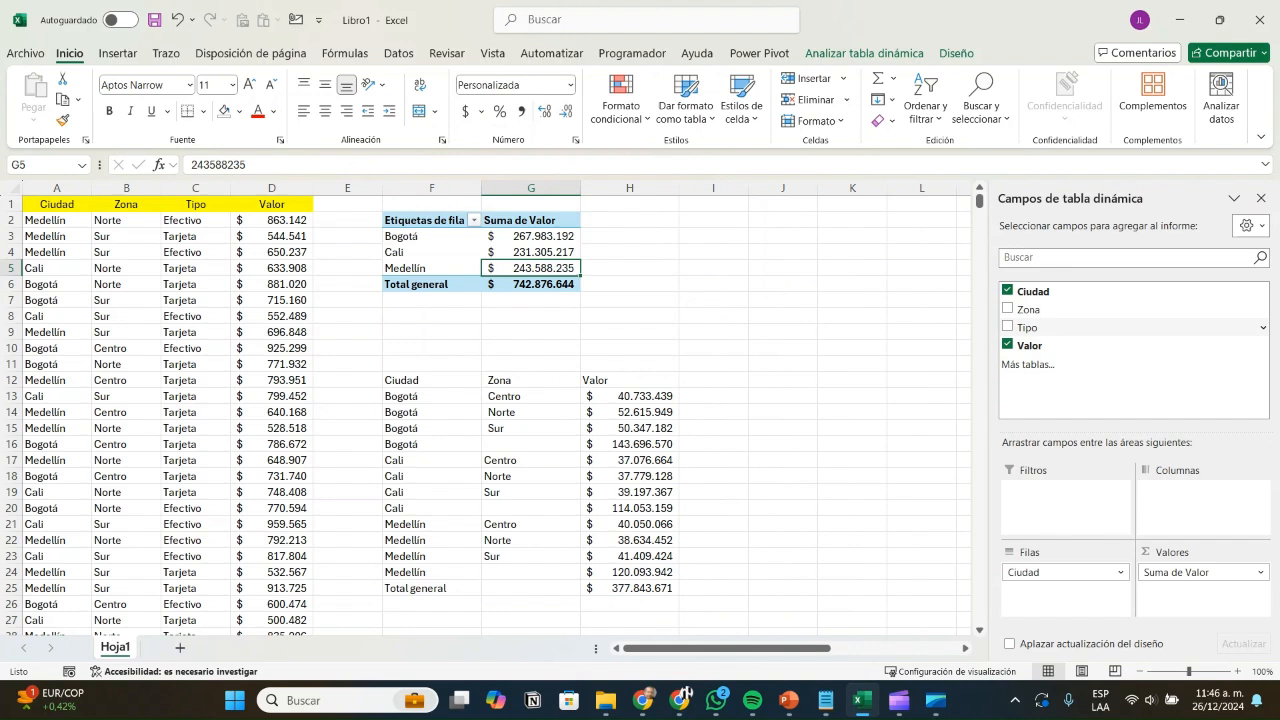
Step: Add Tipo as a pivot table filter showing only Tarjeta
left_click_drag(1027, 327, 1060, 490)
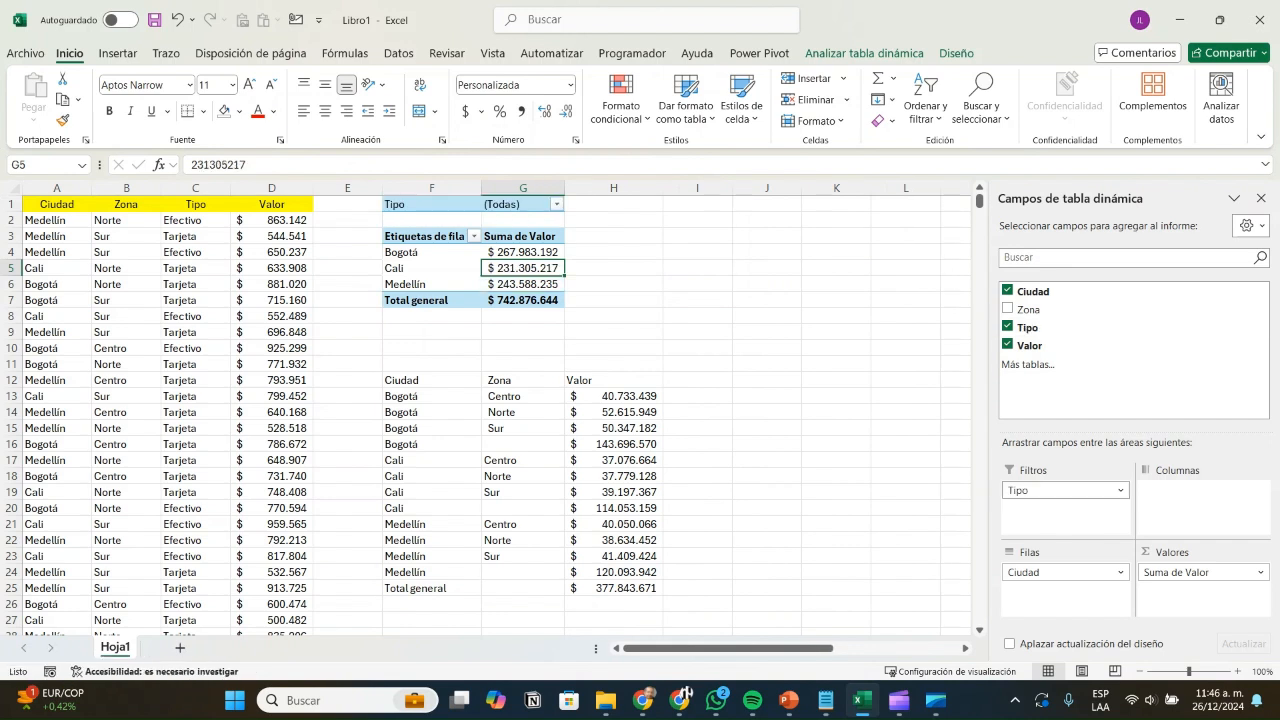
left_click(557, 204)
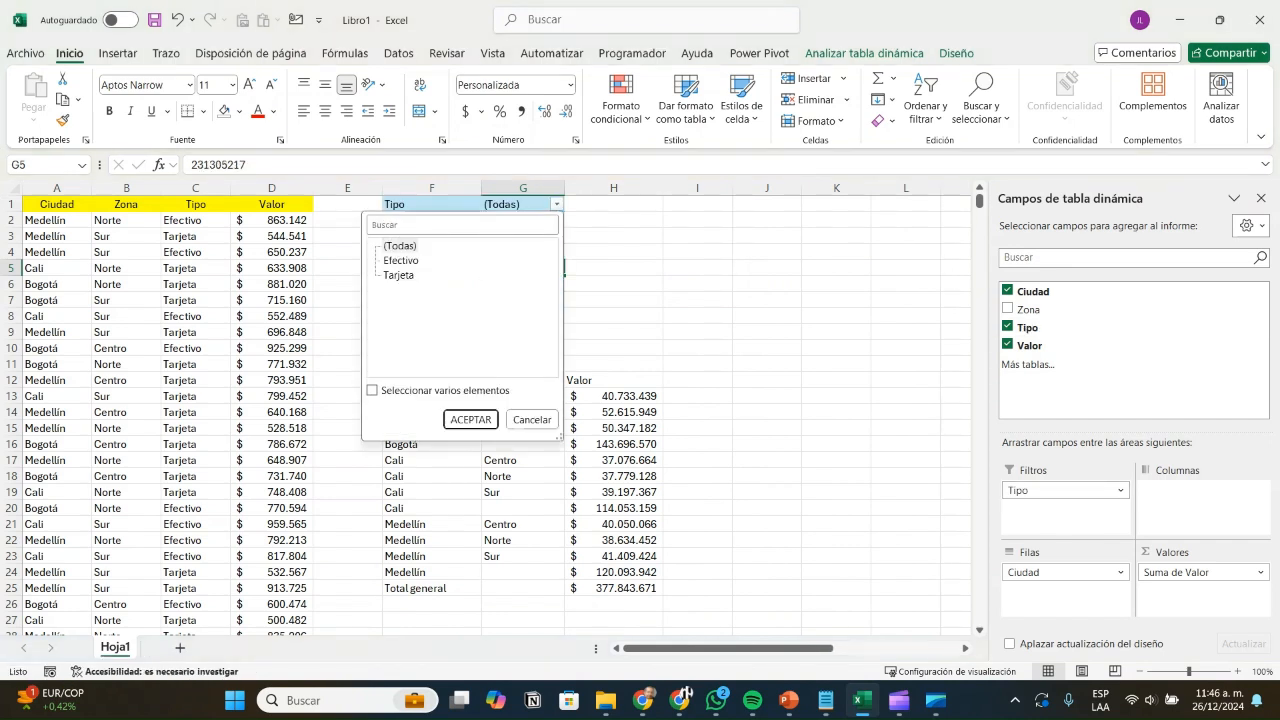
left_click(399, 275)
key("Return")
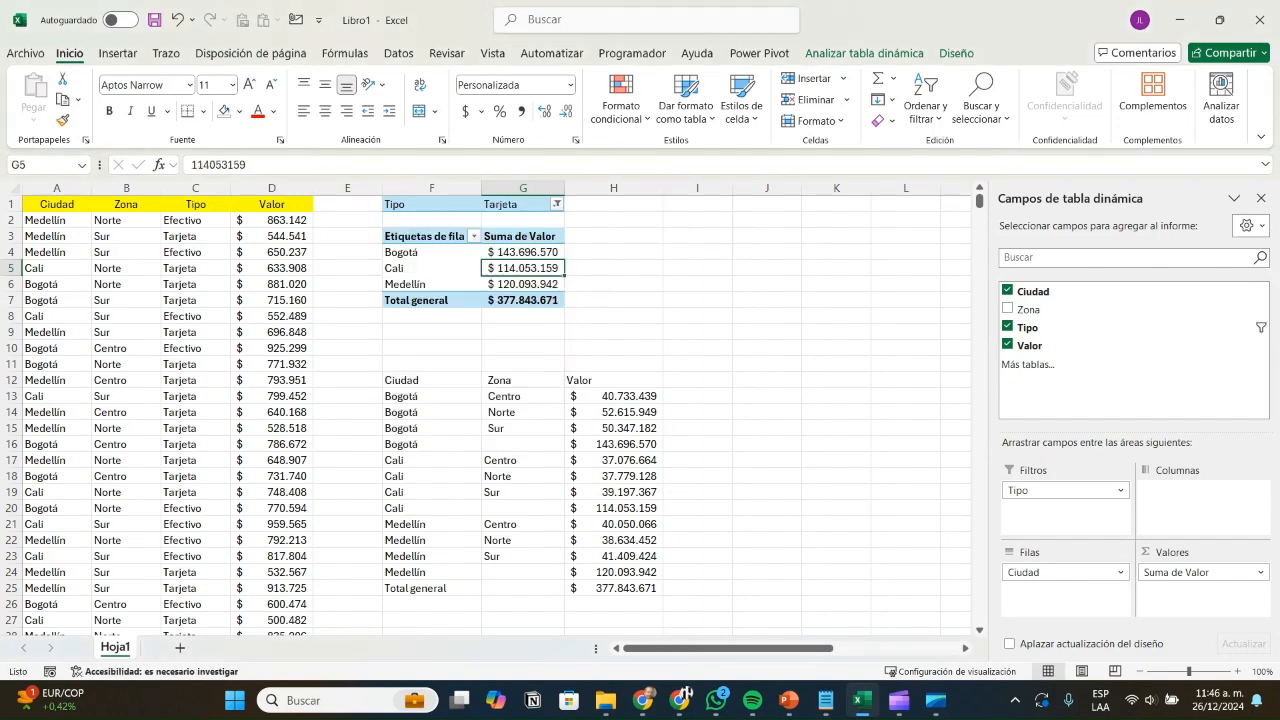
Step: Compare the pivot totals for Bogotá, Cali, Medellín and the grand total with the formula subtotals
left_click(523, 252)
left_click(614, 444)
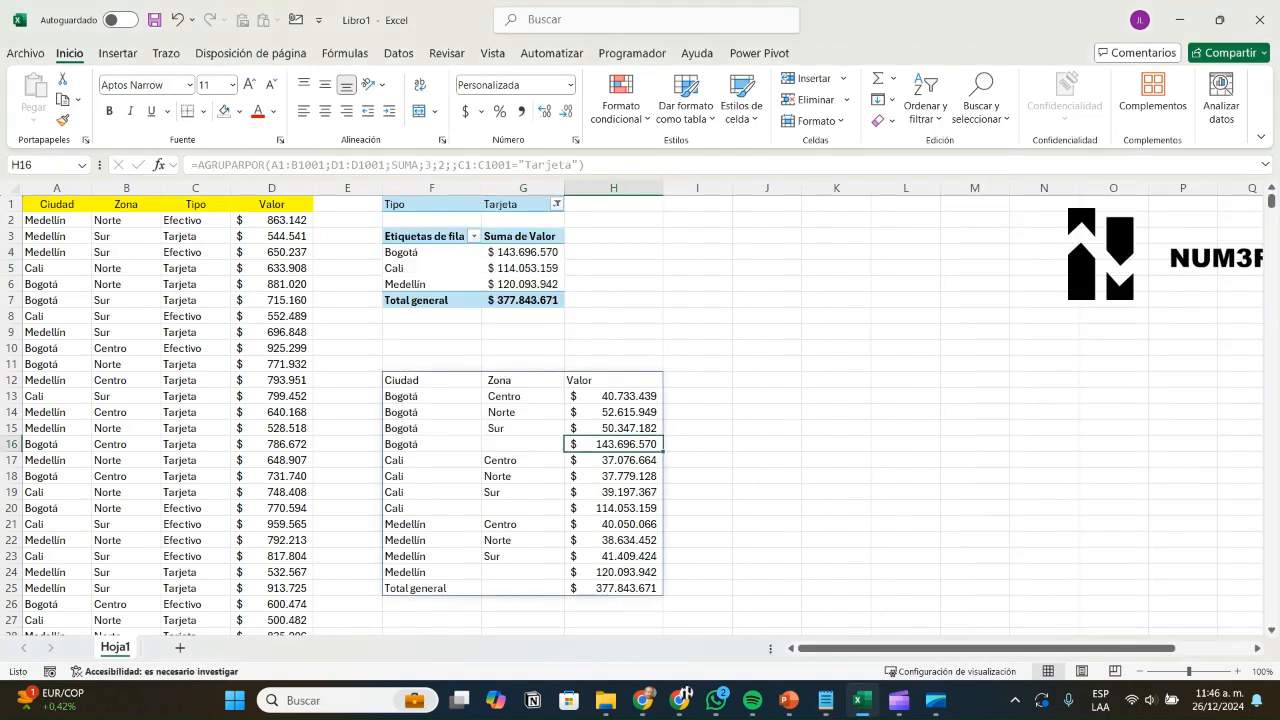
left_click(523, 268)
left_click(614, 508)
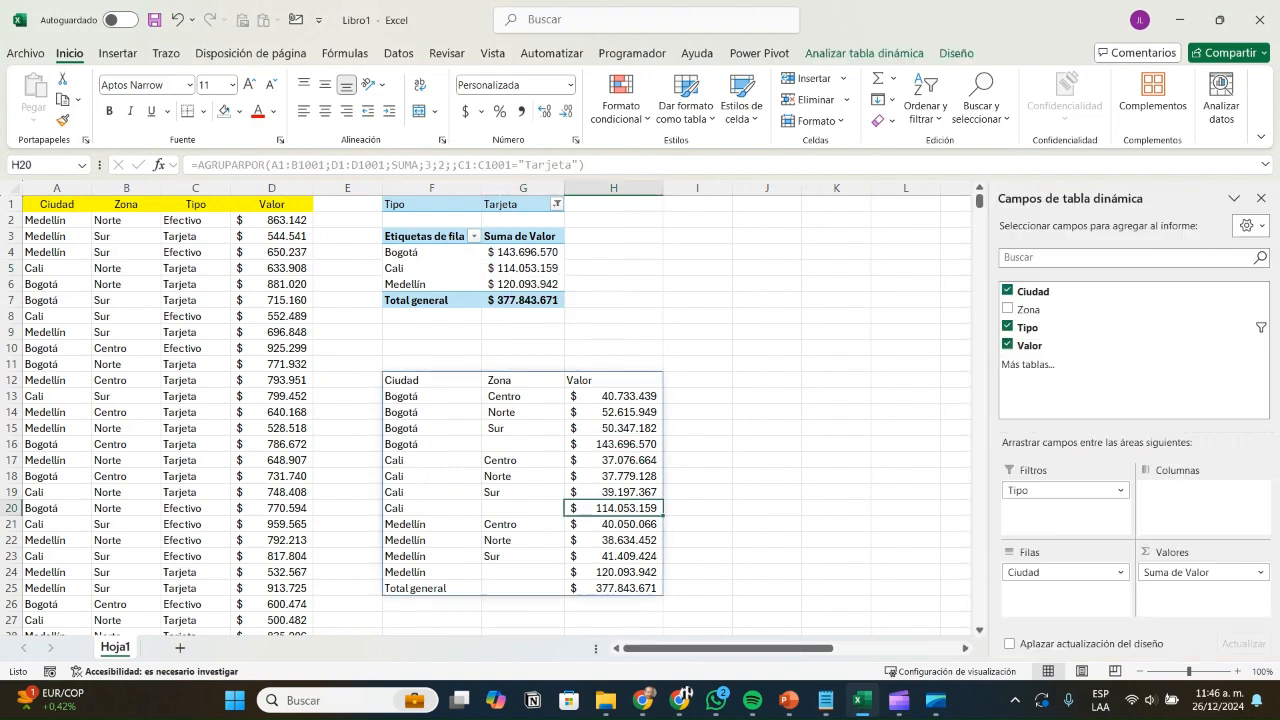
left_click(432, 284)
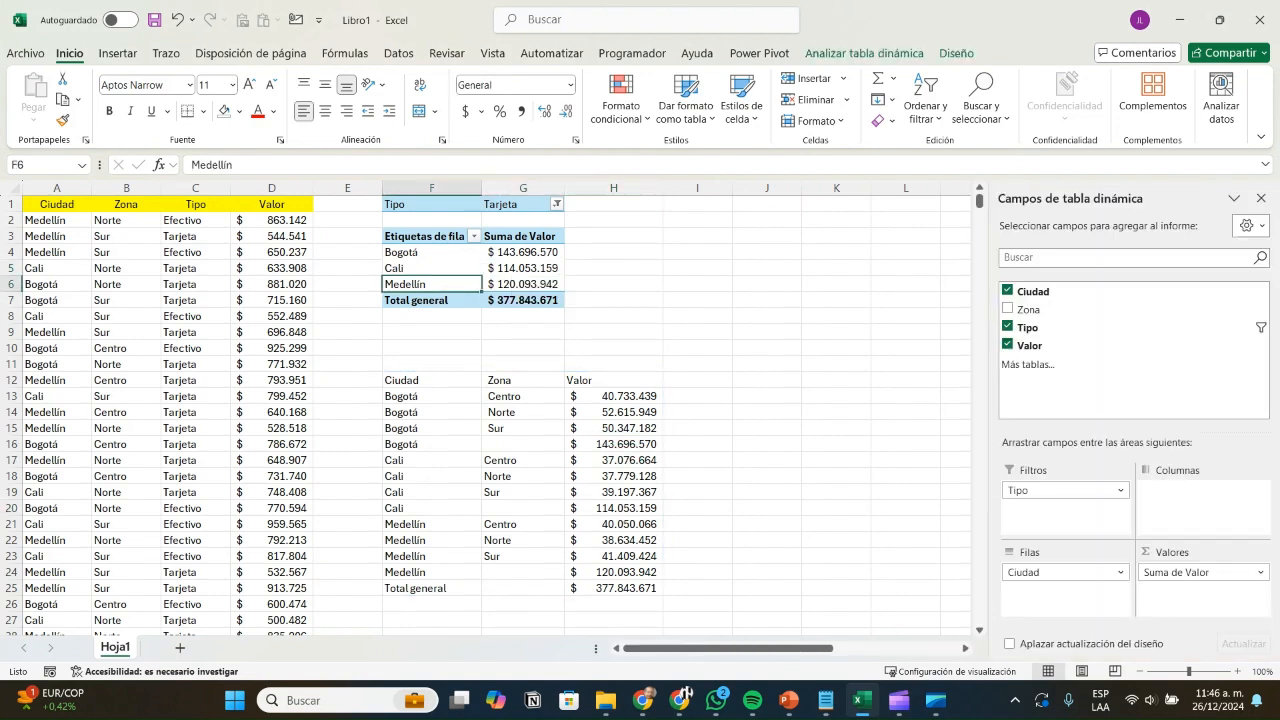
left_click(614, 572)
left_click(523, 300)
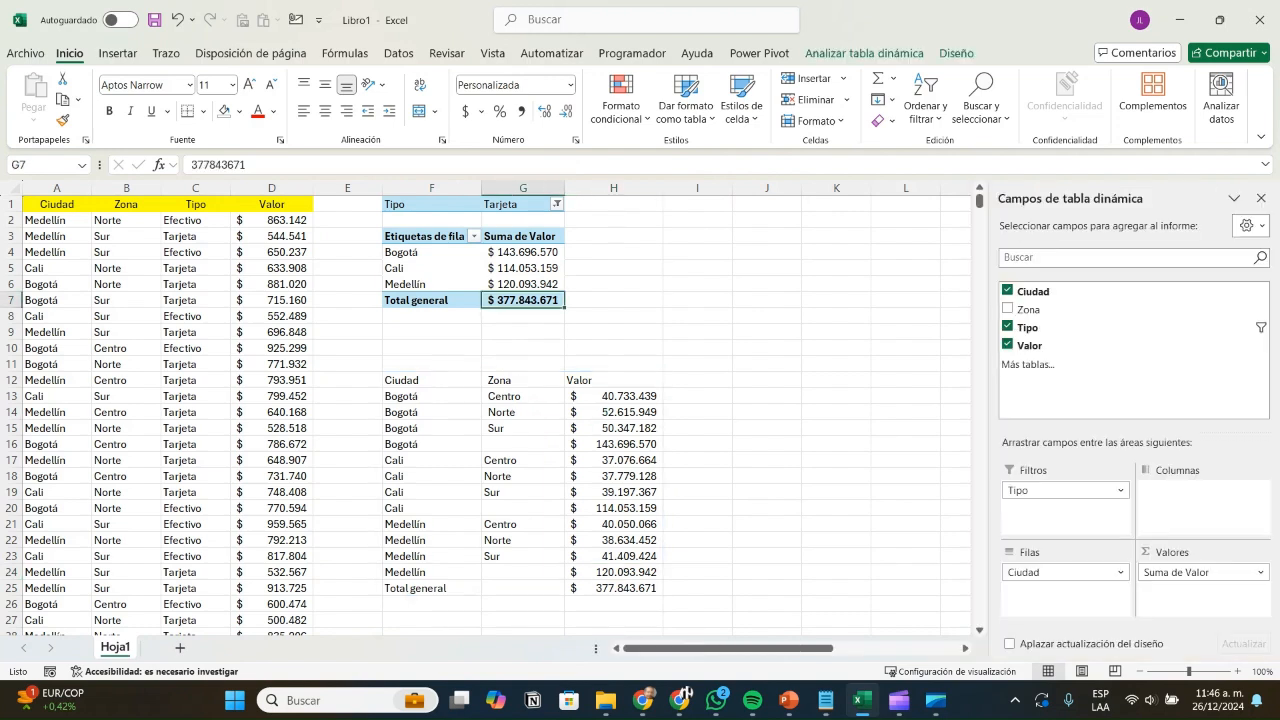
left_click_drag(432, 380, 614, 380)
Step: Center the Ciudad, Zona, Valor headers and give them a blue fill
left_click(325, 110)
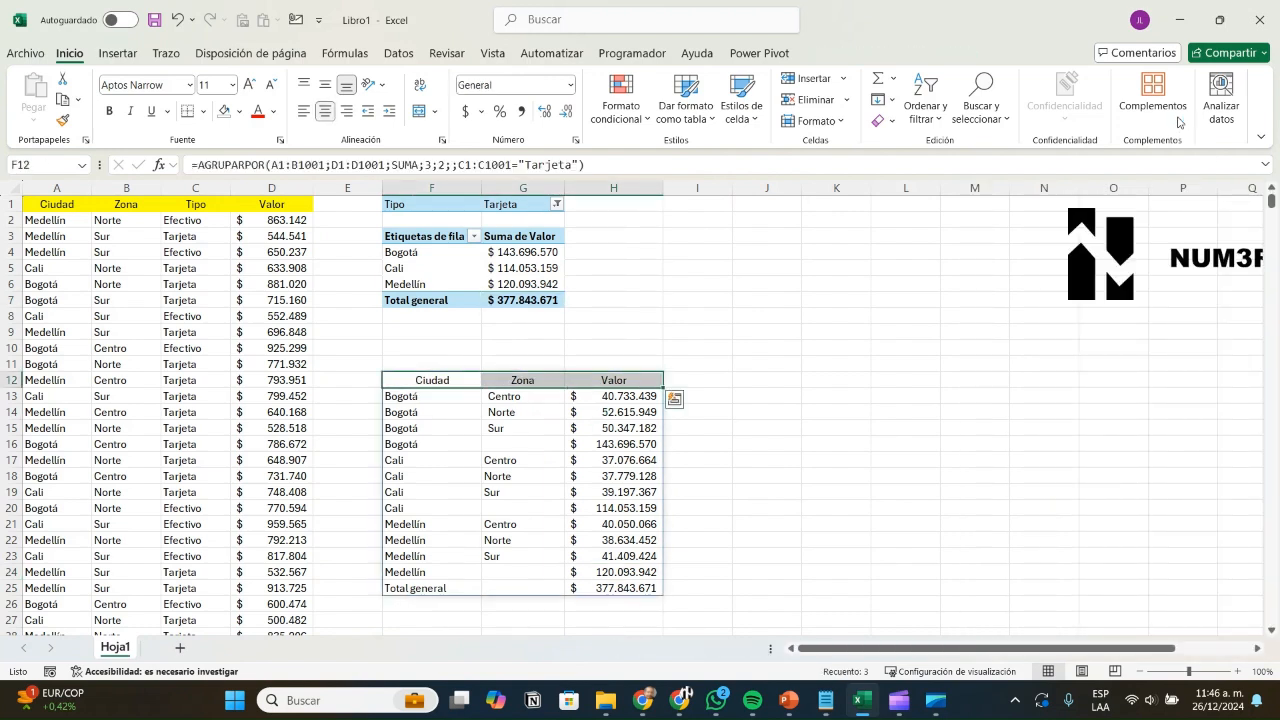
left_click(239, 112)
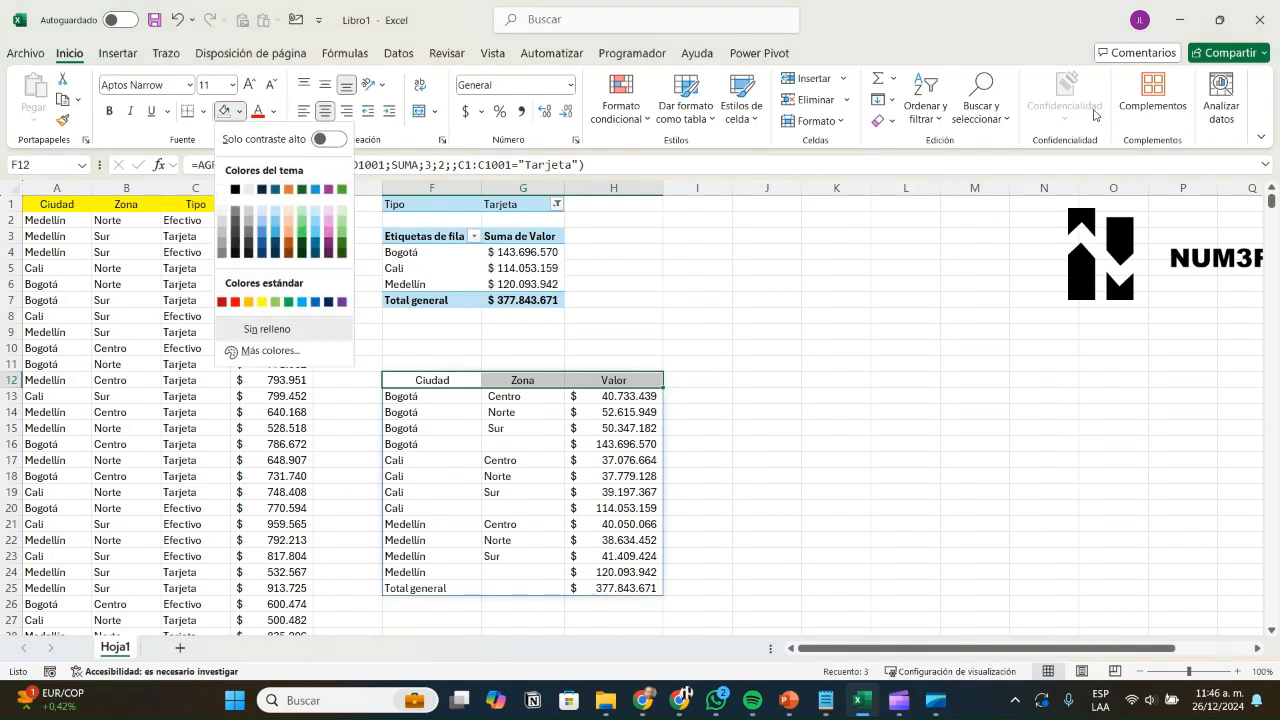
left_click(315, 189)
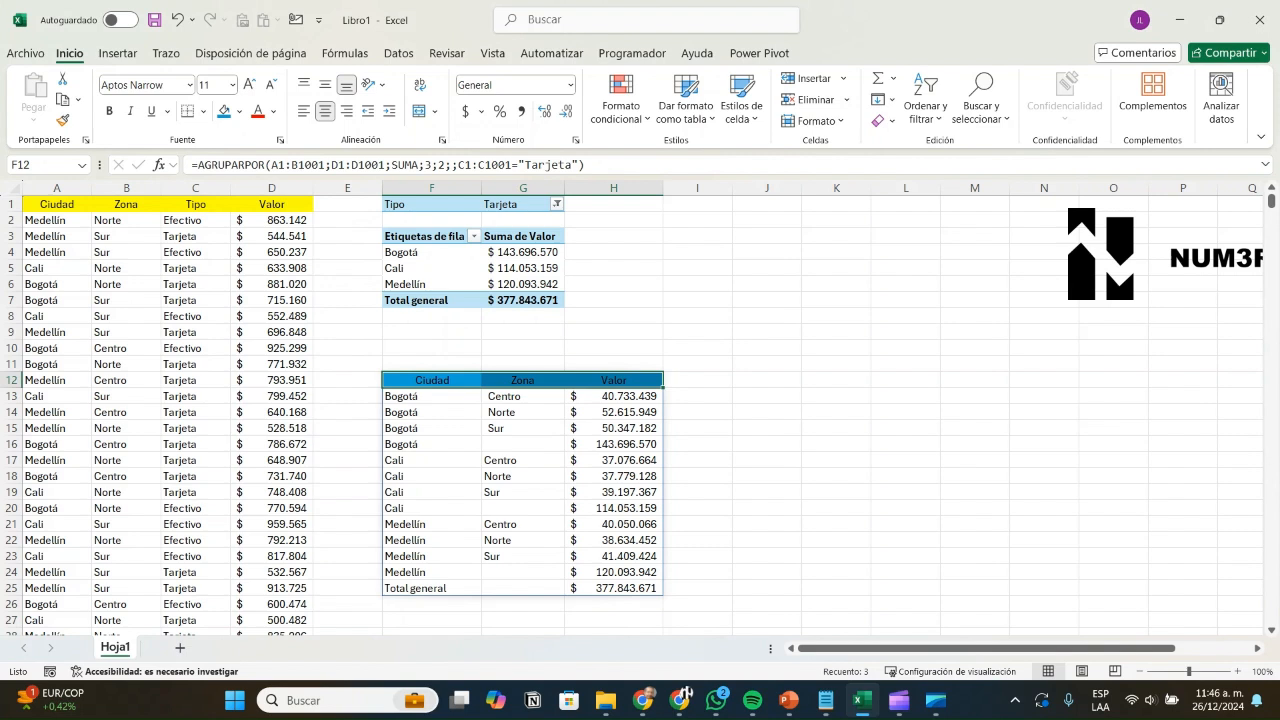
Step: Bold the Medellín, Cali and Bogotá subtotal rows and the Total general row
left_click_drag(432, 588, 613, 588)
left_click_drag(432, 572, 613, 588)
key("ctrl+b")
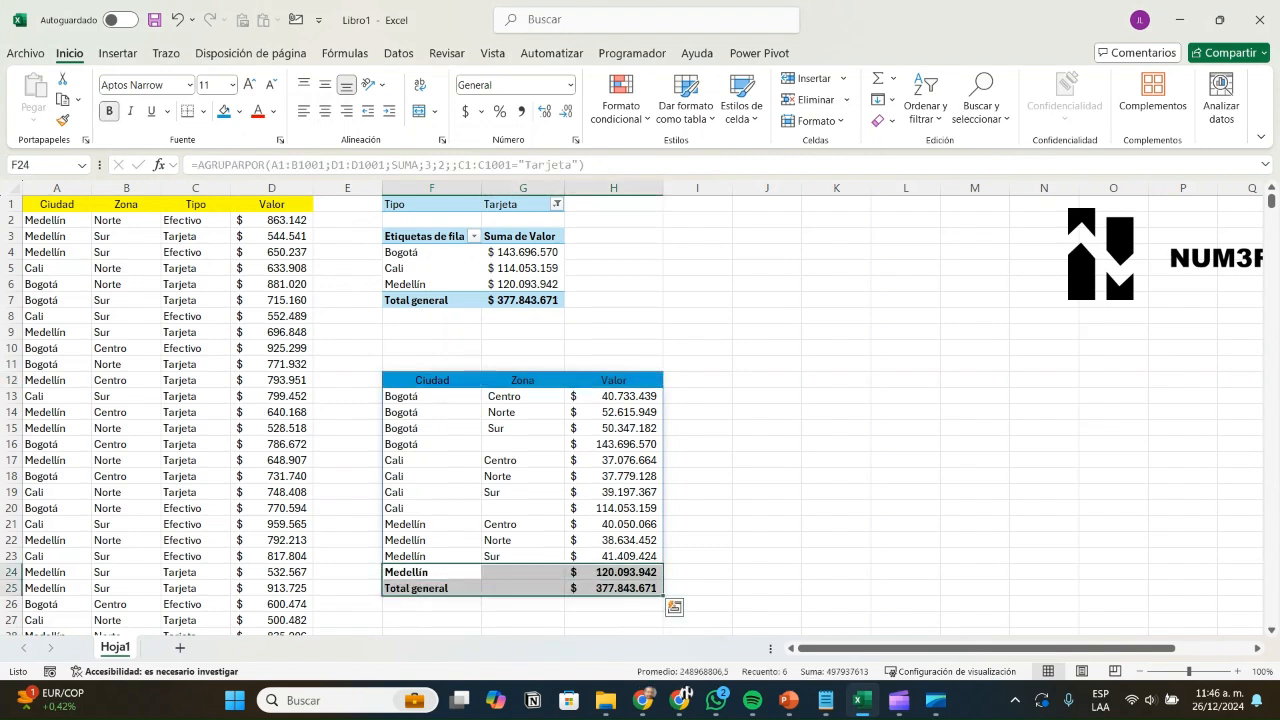
key("Up")
key("Up")
key("Up")
key("Up")
key("shift+Right")
key("shift+Right")
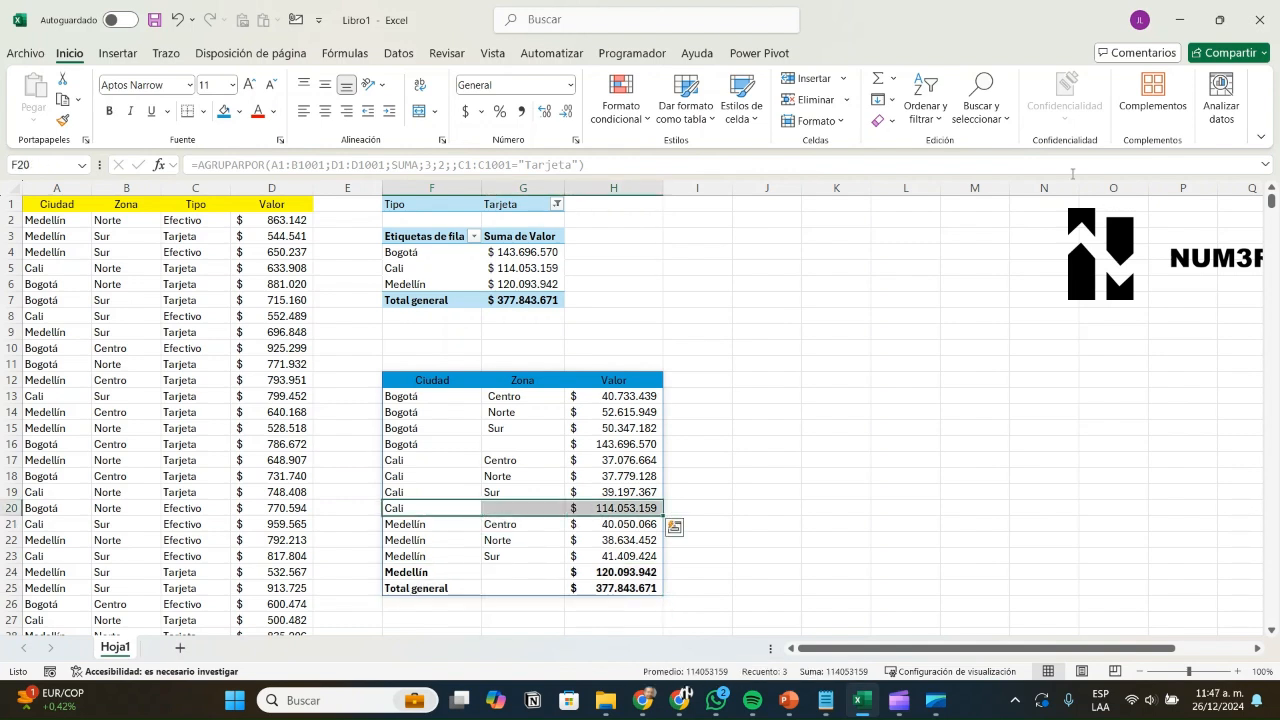
key("ctrl+b")
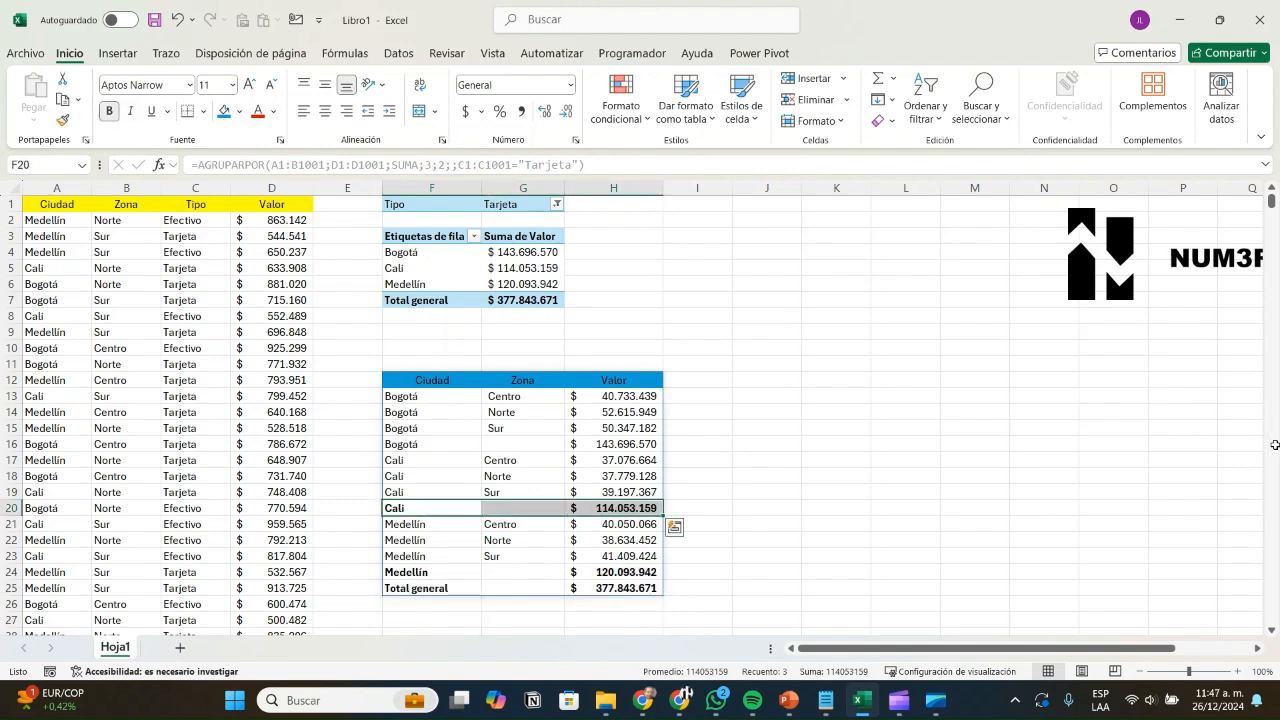
key("Up")
key("Up")
key("Up")
key("Up")
key("shift+Right")
key("shift+Right")
key("ctrl+b")
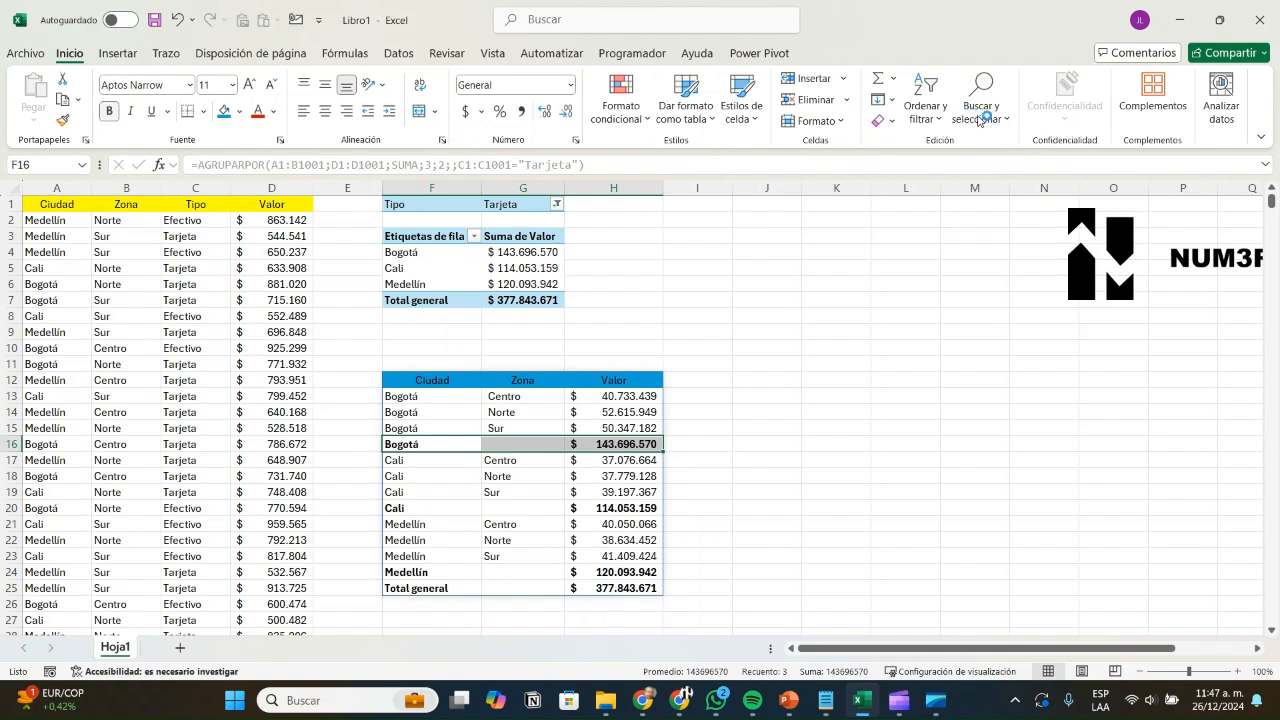
left_click(697, 380)
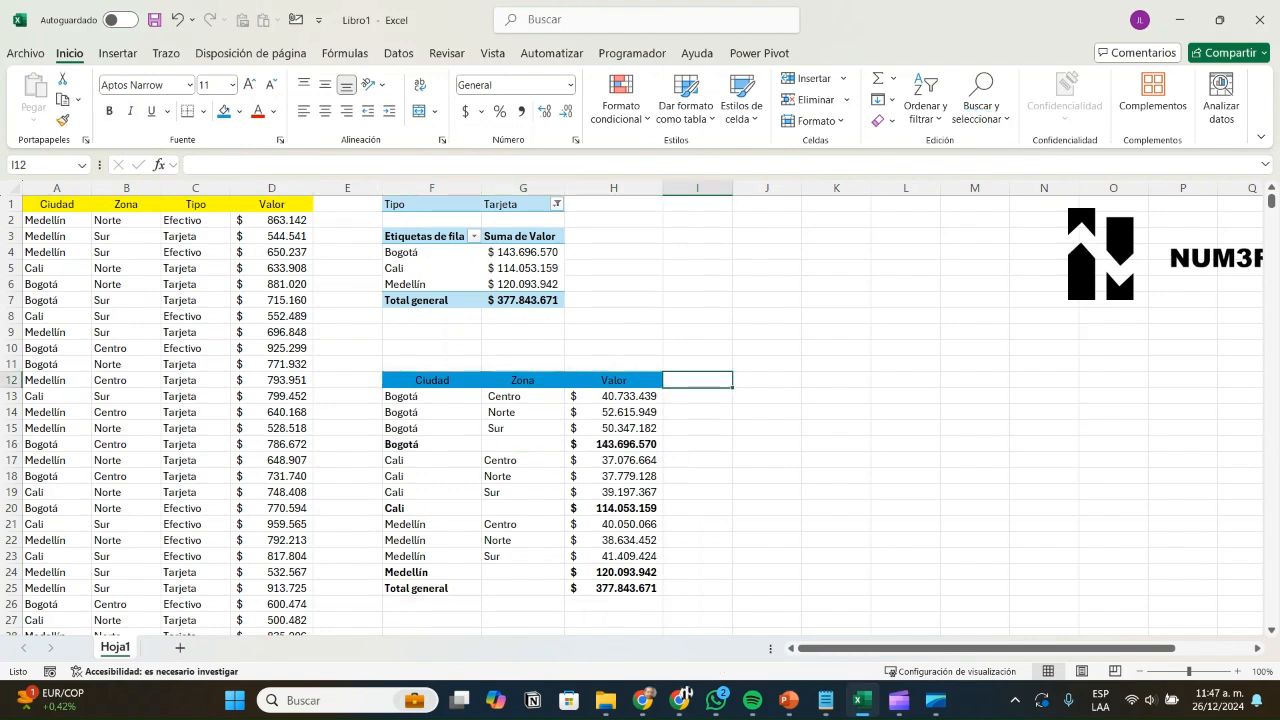
left_click(425, 268)
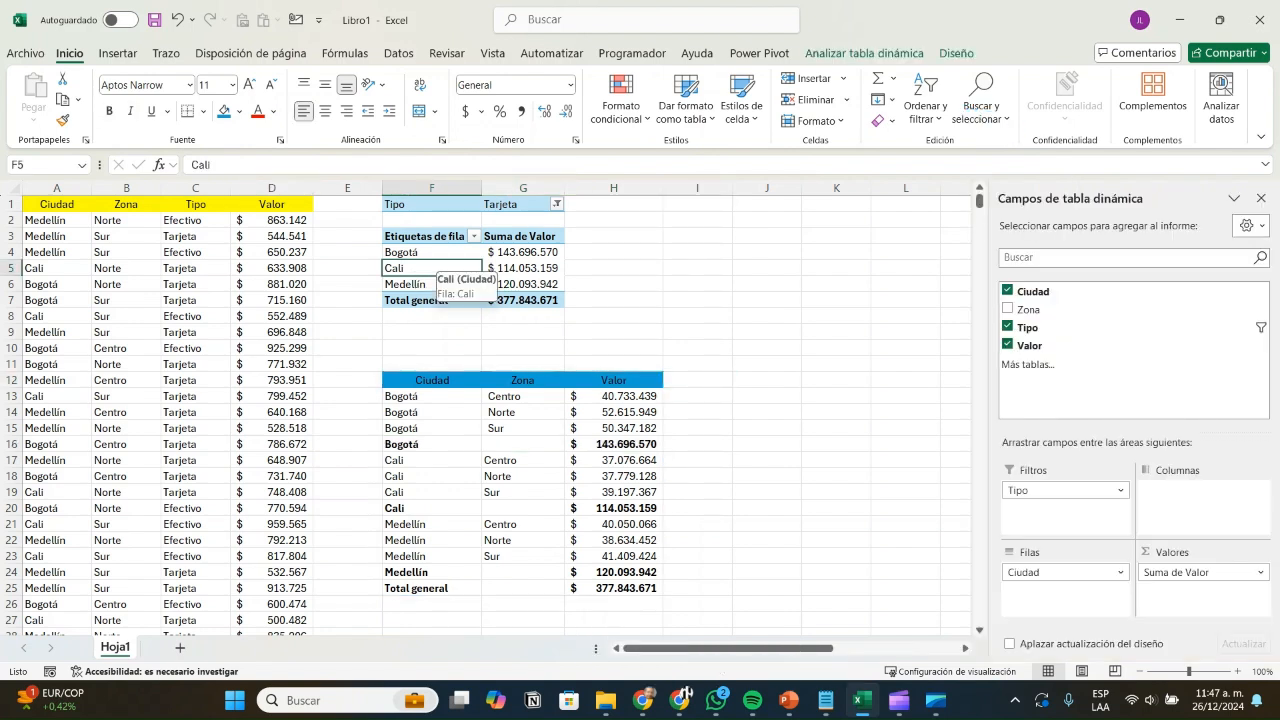